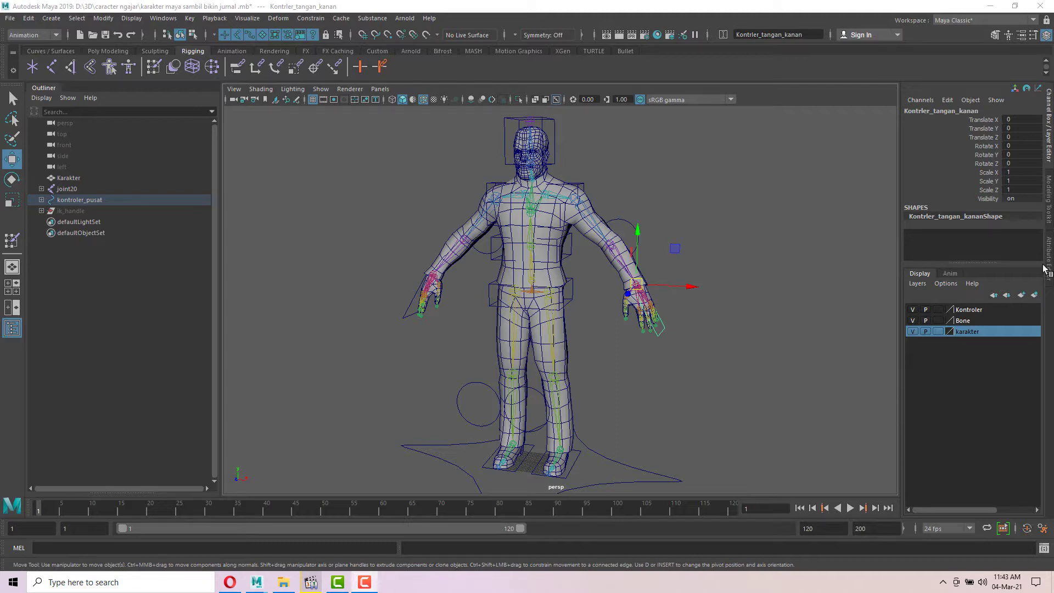
# - Try raising the Kontrler_tangan_kanan hand controller to test the arm, and undo the move
pyautogui.keyDown('alt'); pyautogui.moveTo(675, 246); pyautogui.dragTo(650, 236); pyautogui.keyUp('alt')
pyautogui.scroll(5, 588, 176)
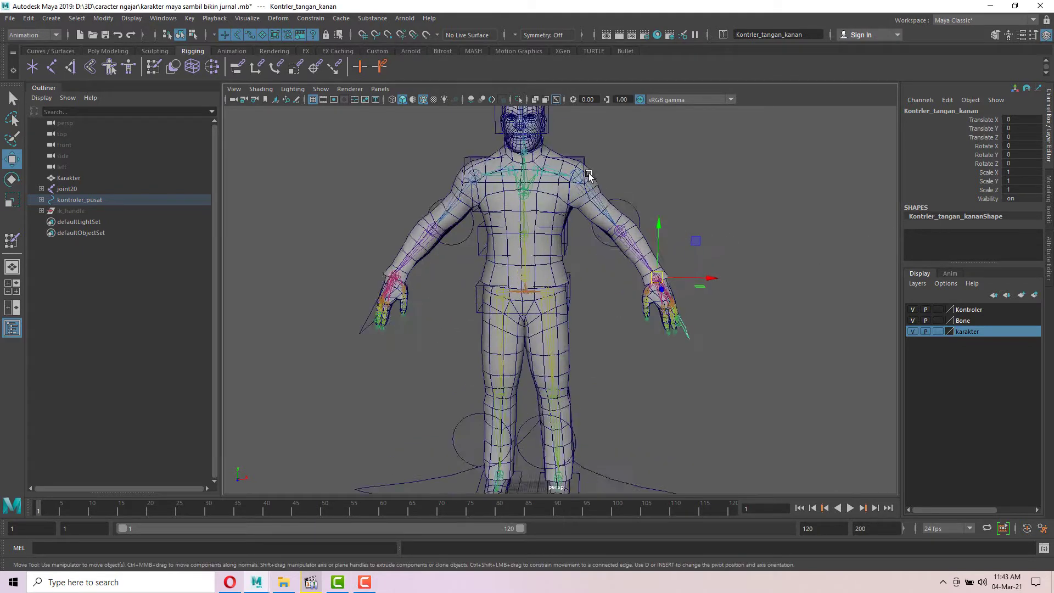
pyautogui.keyDown('alt'); pyautogui.moveTo(623, 165); pyautogui.dragTo(614, 305, button='middle'); pyautogui.keyUp('alt')
pyautogui.keyDown('alt'); pyautogui.moveTo(613, 306); pyautogui.dragTo(685, 228); pyautogui.keyUp('alt')
pyautogui.scroll(-5, 664, 236)
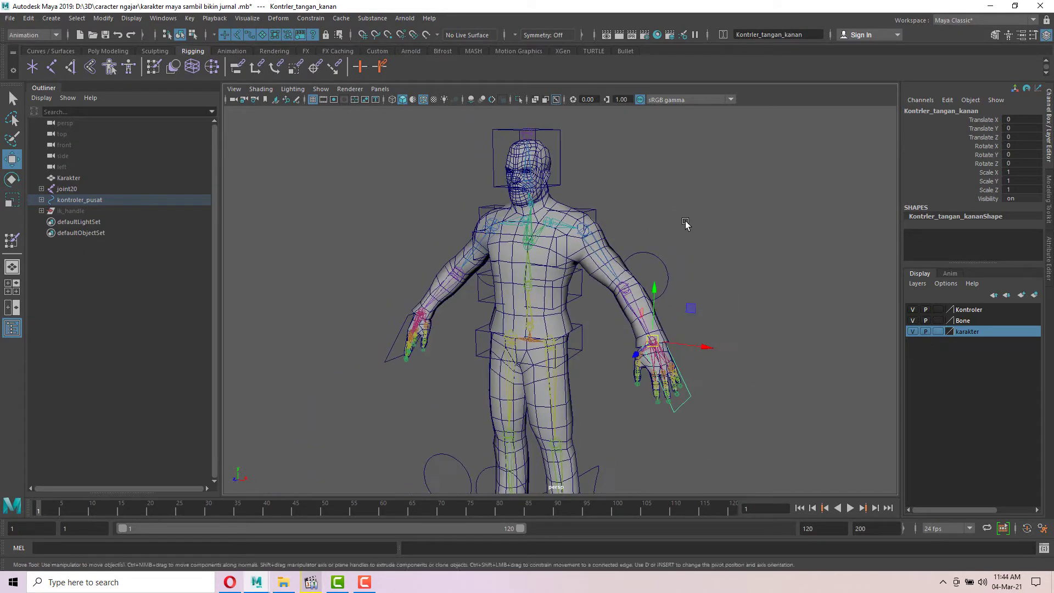
pyautogui.scroll(2, 685, 173)
pyautogui.keyDown('alt'); pyautogui.moveTo(685, 174); pyautogui.dragTo(700, 221); pyautogui.keyUp('alt')
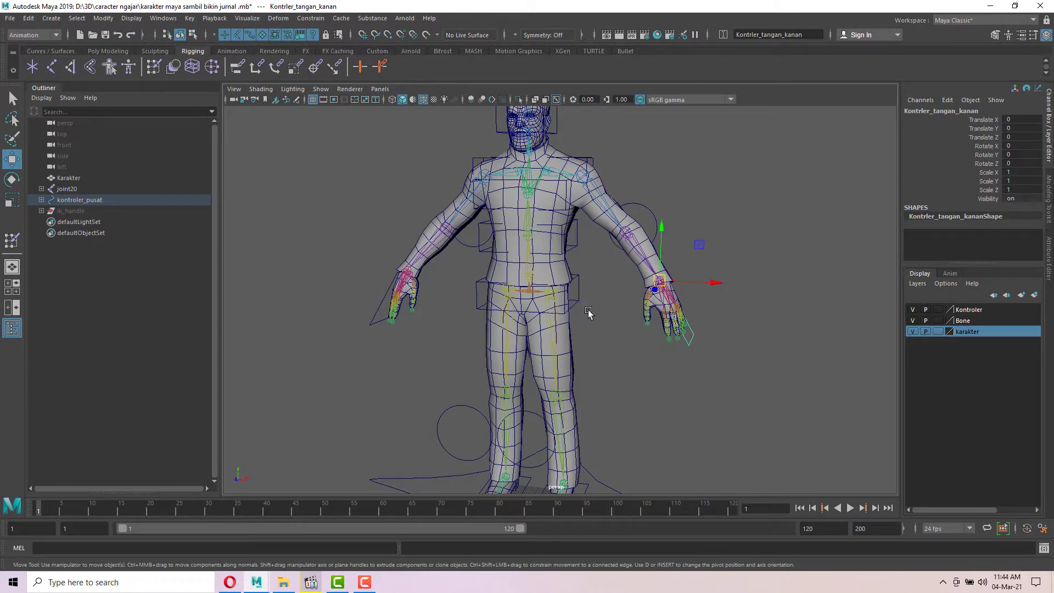
pyautogui.keyDown('alt'); pyautogui.moveTo(583, 232); pyautogui.dragTo(684, 205); pyautogui.keyUp('alt')
pyautogui.hotkey('ctrl', 'z')
pyautogui.hotkey('ctrl', 'z')
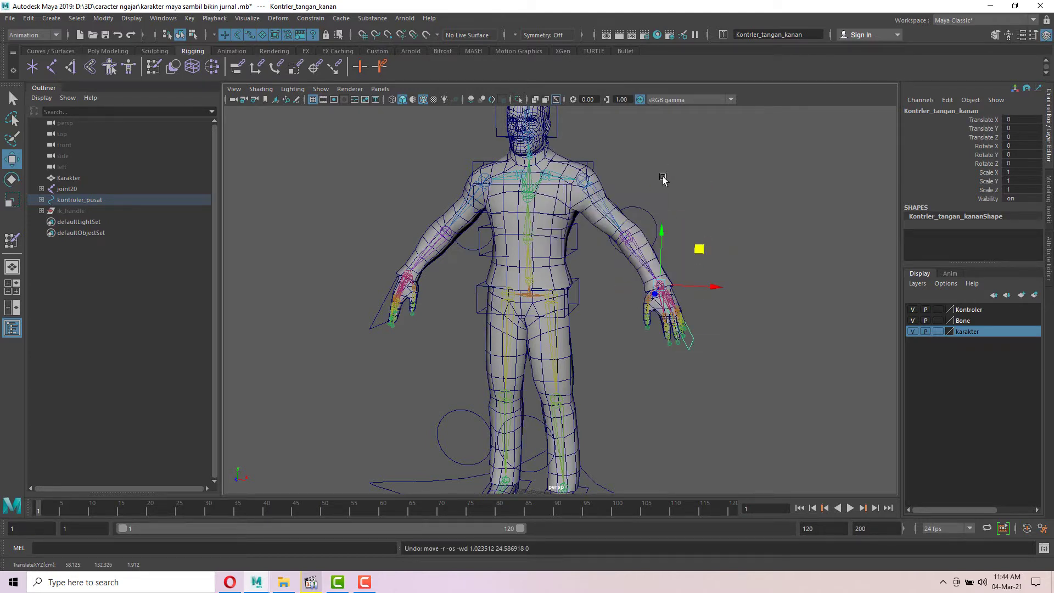
# - Test the arm's IK by raising the Kontrler_tangan_kanan controller about 93 units in Y above the head, and undo the move
pyautogui.keyDown('alt'); pyautogui.moveTo(663, 178); pyautogui.dragTo(680, 255, button='middle'); pyautogui.keyUp('alt')
pyautogui.scroll(4, 559, 174)
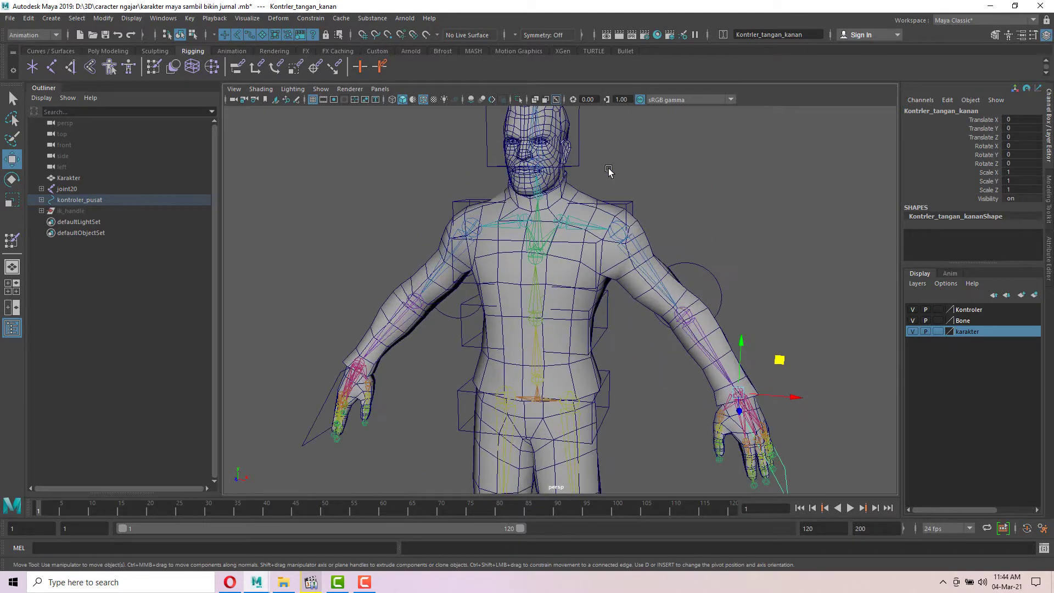
pyautogui.keyDown('alt'); pyautogui.moveTo(608, 170); pyautogui.dragTo(690, 267); pyautogui.keyUp('alt')
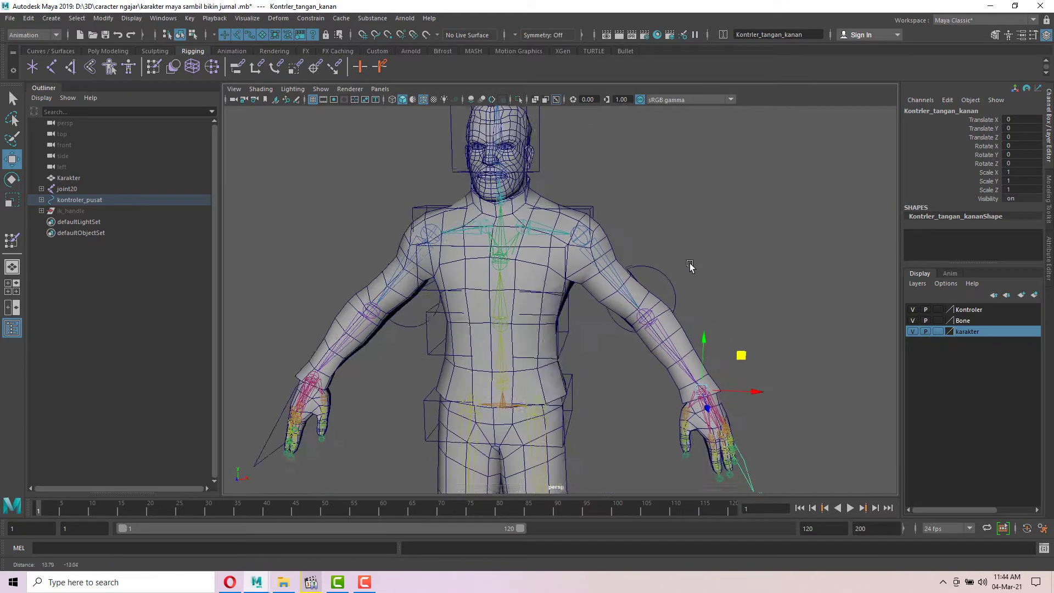
pyautogui.scroll(-2, 690, 267)
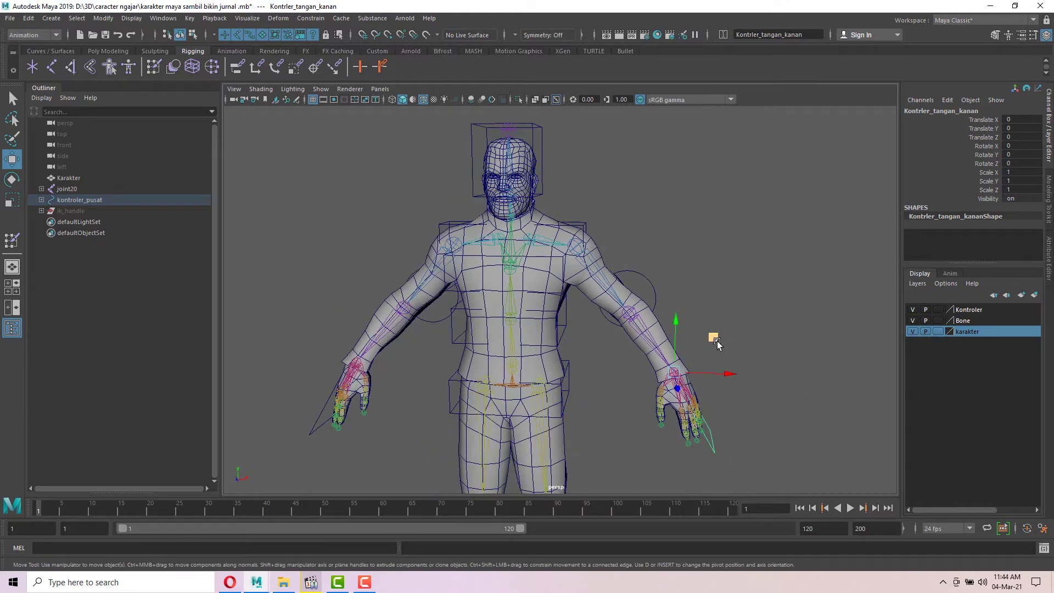
pyautogui.scroll(-2, 717, 342)
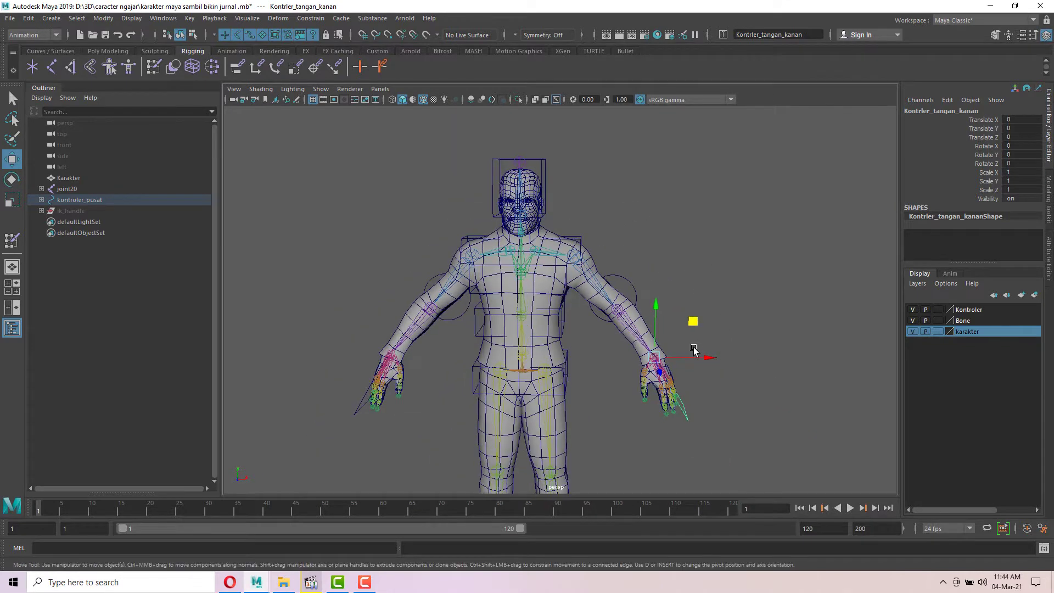
pyautogui.moveTo(692, 324); pyautogui.dragTo(701, 98, button='middle')
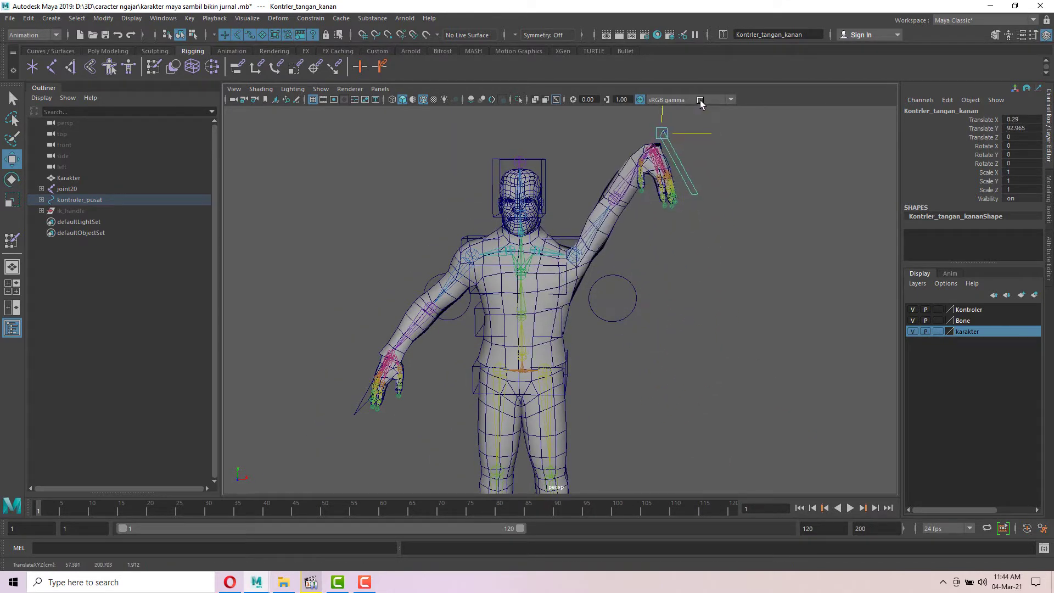
pyautogui.press('e')
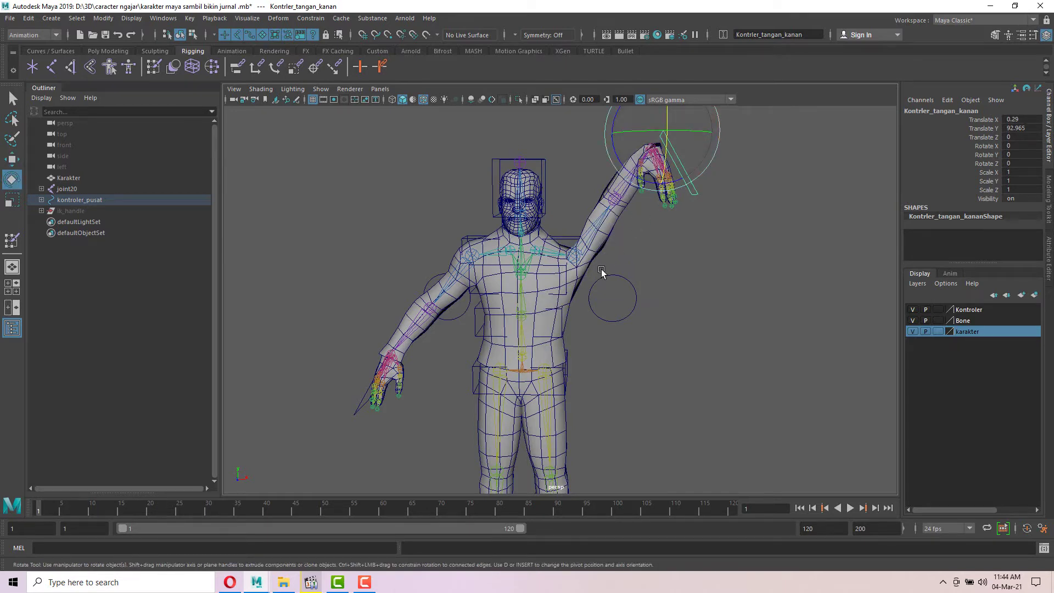
pyautogui.scroll(4, 583, 272)
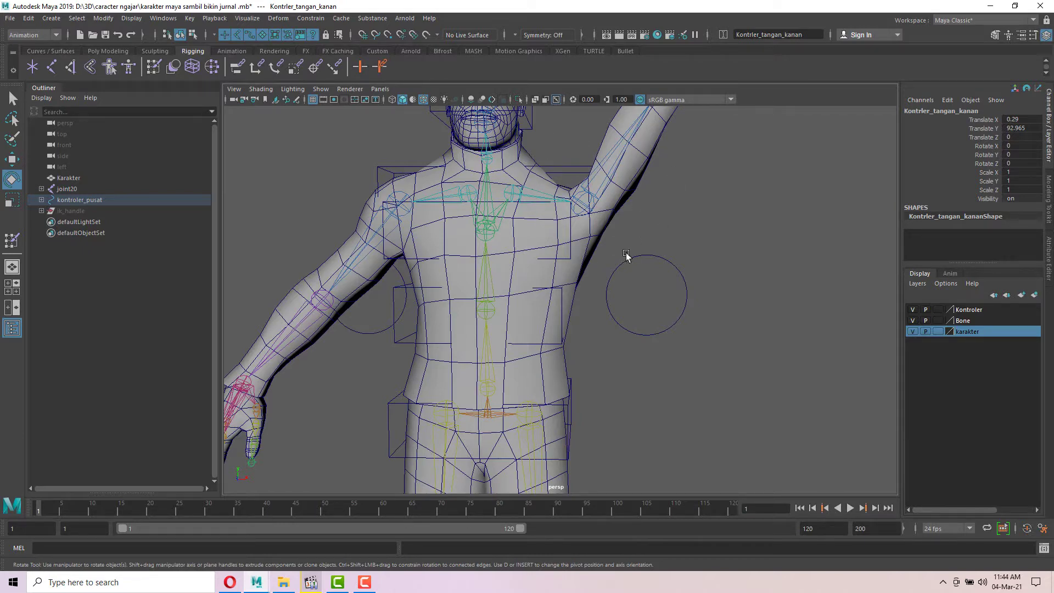
pyautogui.scroll(-5, 661, 223)
pyautogui.hotkey('ctrl', 'z')
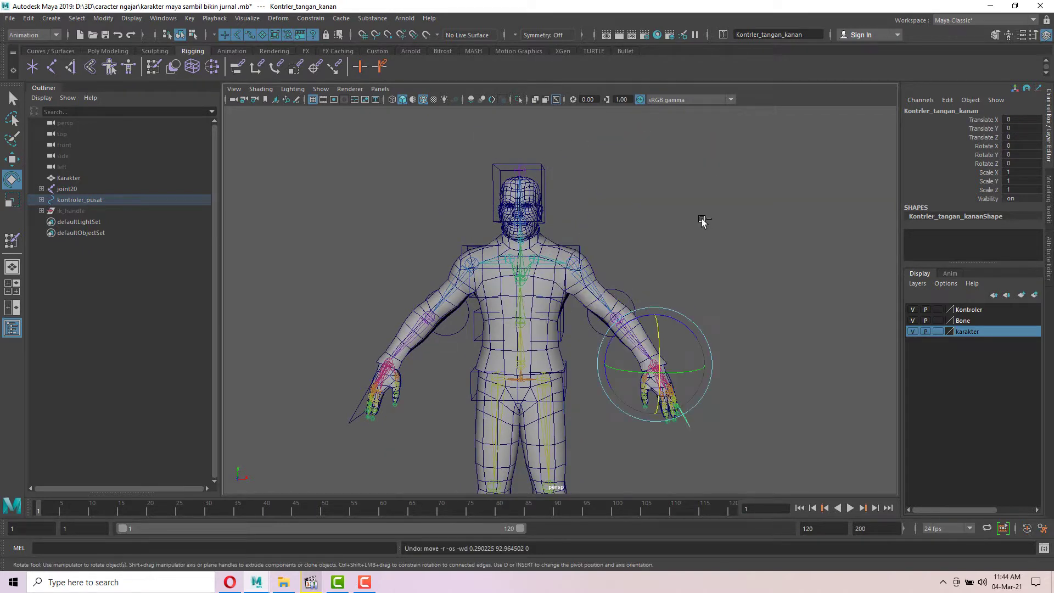
# - Test the head controller Kontrler_kepala by rotating it -75 degrees about X, and undo the rotation
pyautogui.keyDown('alt'); pyautogui.moveTo(684, 232); pyautogui.dragTo(674, 235); pyautogui.keyUp('alt')
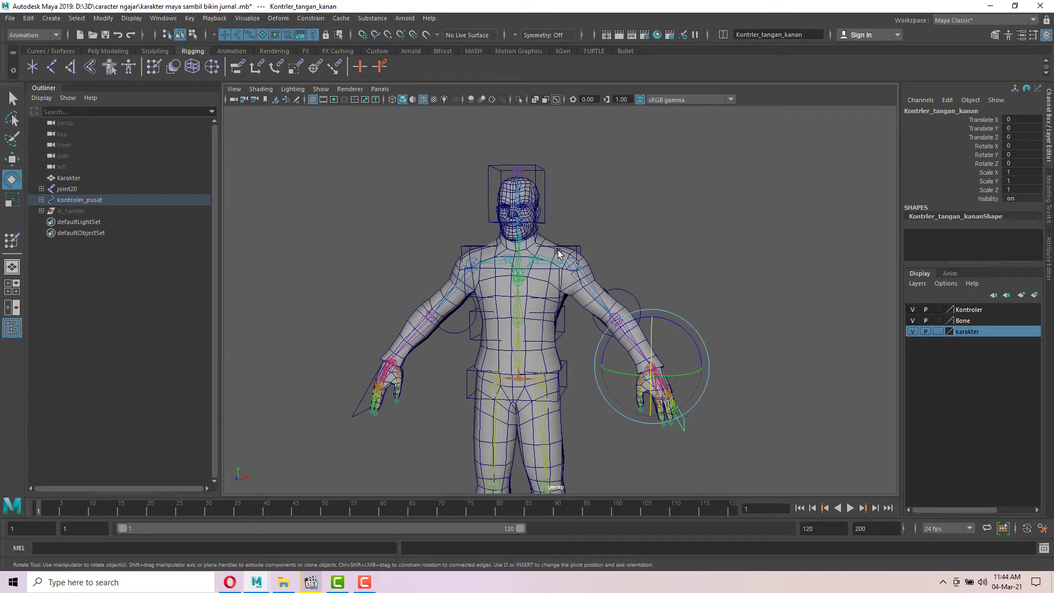
pyautogui.scroll(2, 556, 202)
pyautogui.click(556, 196)
pyautogui.scroll(2, 556, 196)
pyautogui.keyDown('alt'); pyautogui.moveTo(555, 195); pyautogui.dragTo(656, 225); pyautogui.keyUp('alt')
pyautogui.scroll(2, 545, 221)
pyautogui.keyDown('alt'); pyautogui.moveTo(544, 221); pyautogui.dragTo(575, 185); pyautogui.keyUp('alt')
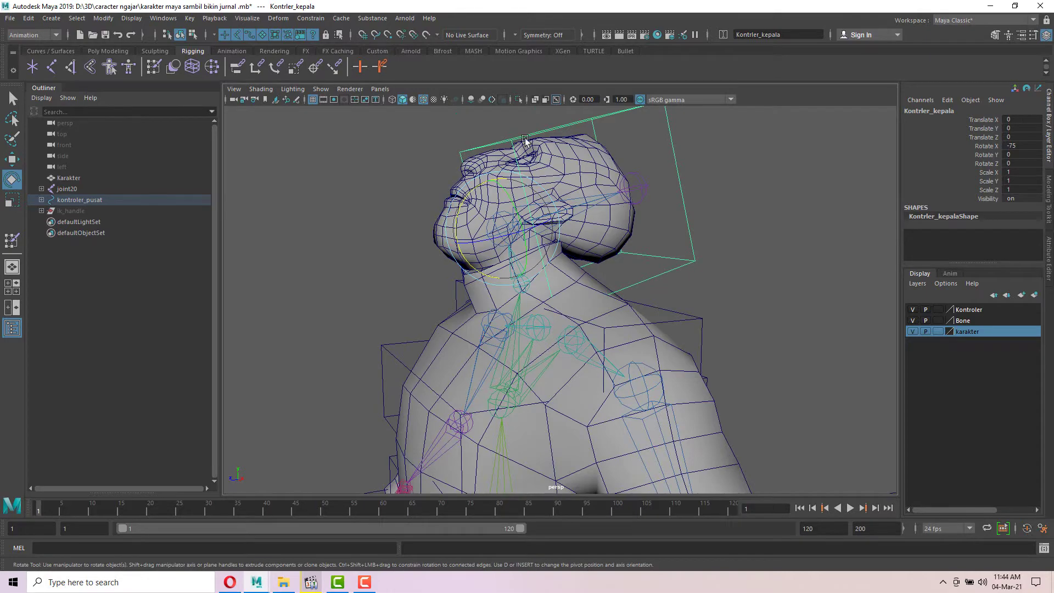
pyautogui.hotkey('ctrl', 'z')
pyautogui.hotkey('ctrl', 'z')
pyautogui.hotkey('ctrl', 'z')
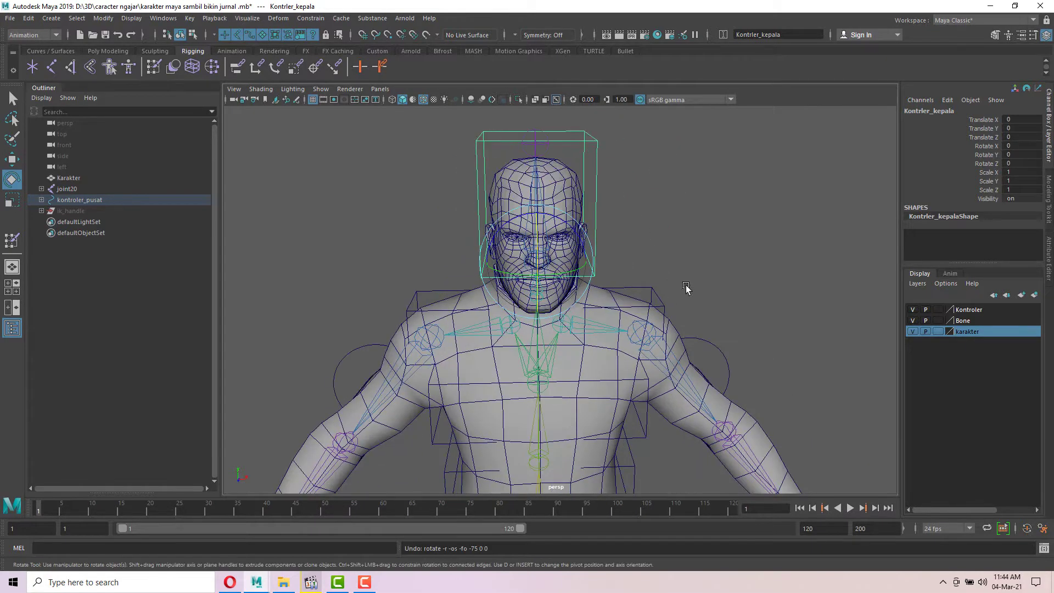
# - Test the foot controller Kontrler_kaki_kanan by moving it about 44 units up and 25 units in Z, and undo the move
pyautogui.scroll(-4, 686, 287)
pyautogui.keyDown('alt'); pyautogui.moveTo(686, 286); pyautogui.dragTo(668, 209, button='middle'); pyautogui.keyUp('alt')
pyautogui.keyDown('alt'); pyautogui.moveTo(667, 209); pyautogui.dragTo(565, 258); pyautogui.keyUp('alt')
pyautogui.keyDown('alt'); pyautogui.moveTo(546, 430); pyautogui.dragTo(558, 383, button='middle'); pyautogui.keyUp('alt')
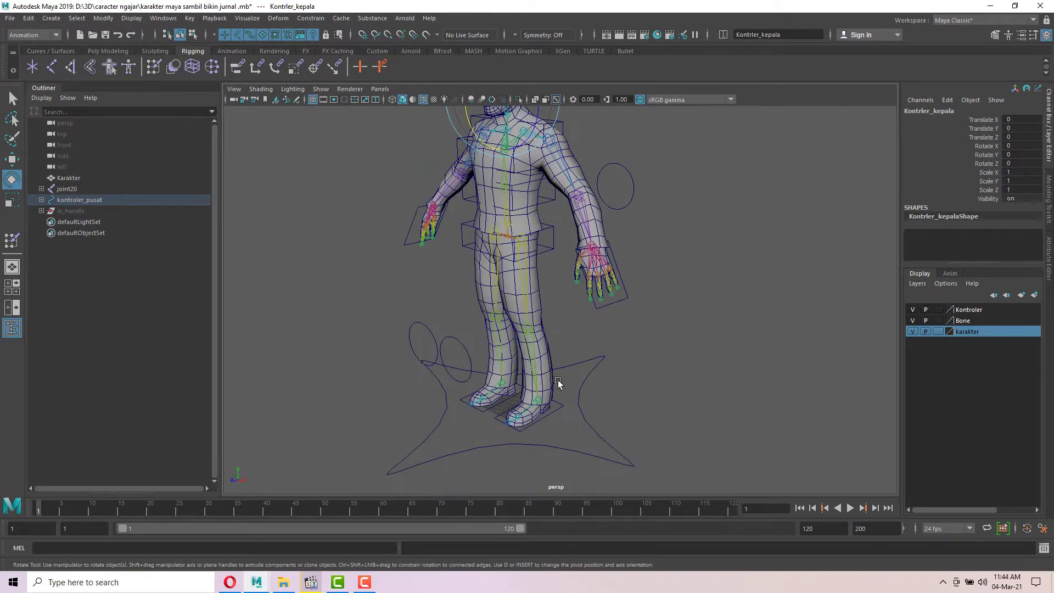
pyautogui.click(559, 411)
pyautogui.keyDown('alt'); pyautogui.moveTo(599, 404); pyautogui.dragTo(519, 306); pyautogui.keyUp('alt')
pyautogui.press('w')
pyautogui.scroll(4, 496, 268)
pyautogui.keyDown('alt'); pyautogui.moveTo(478, 266); pyautogui.dragTo(482, 269); pyautogui.keyUp('alt')
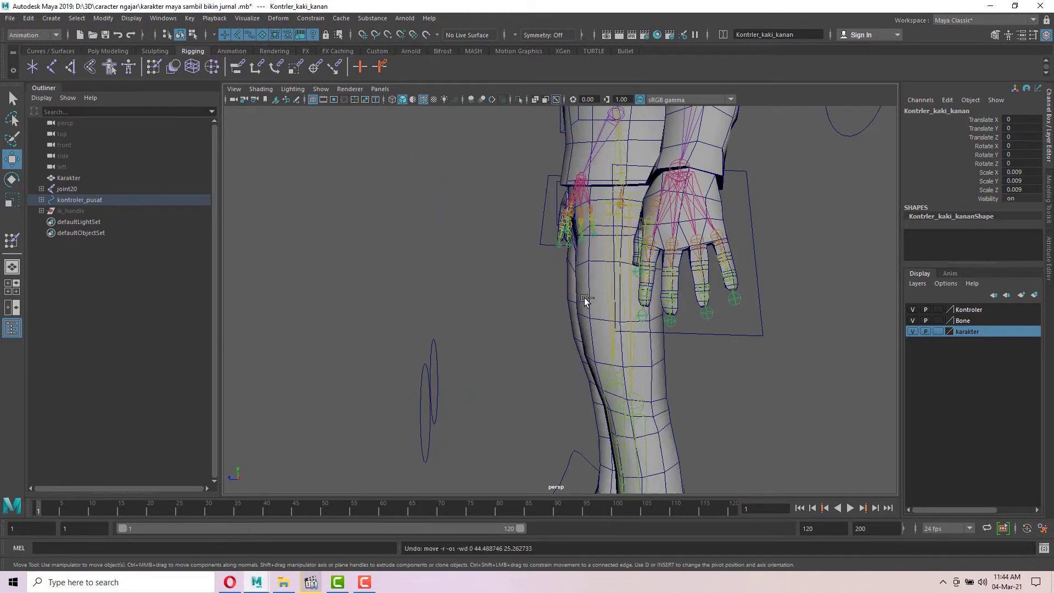
pyautogui.scroll(-5, 549, 307)
pyautogui.keyDown('alt'); pyautogui.moveTo(539, 313); pyautogui.dragTo(635, 318); pyautogui.keyUp('alt')
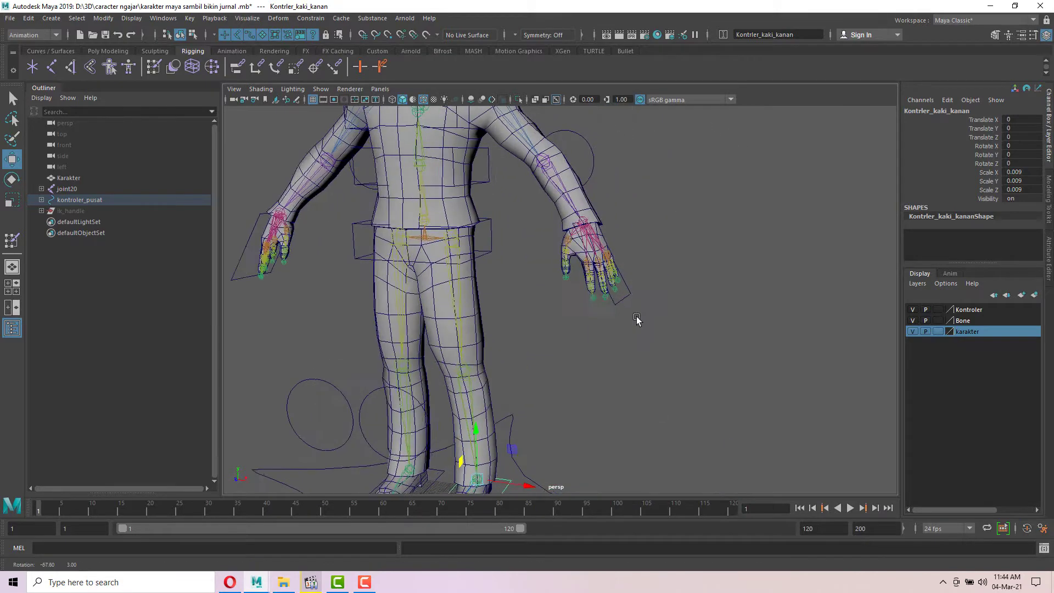
pyautogui.scroll(4, 720, 238)
pyautogui.keyDown('alt'); pyautogui.moveTo(719, 234); pyautogui.dragTo(765, 193, button='middle'); pyautogui.keyUp('alt')
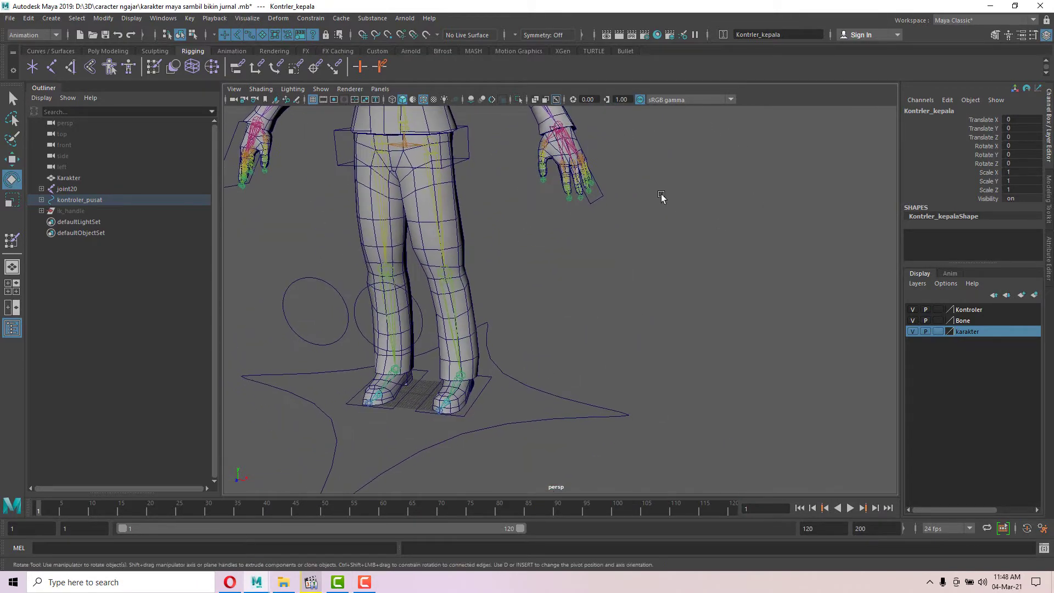
pyautogui.keyDown('alt'); pyautogui.moveTo(664, 241); pyautogui.dragTo(664, 282, button='middle'); pyautogui.keyUp('alt')
pyautogui.scroll(-5, 662, 274)
pyautogui.moveTo(656, 263)
pyautogui.keyDown('alt'); pyautogui.mouseDown()
pyautogui.moveTo(680, 252)
pyautogui.moveTo(623, 252)
pyautogui.moveTo(660, 257)
pyautogui.moveTo(651, 251)
pyautogui.mouseUp(); pyautogui.keyUp('alt')
pyautogui.keyDown('alt'); pyautogui.moveTo(537, 129); pyautogui.dragTo(567, 187, button='middle'); pyautogui.keyUp('alt')
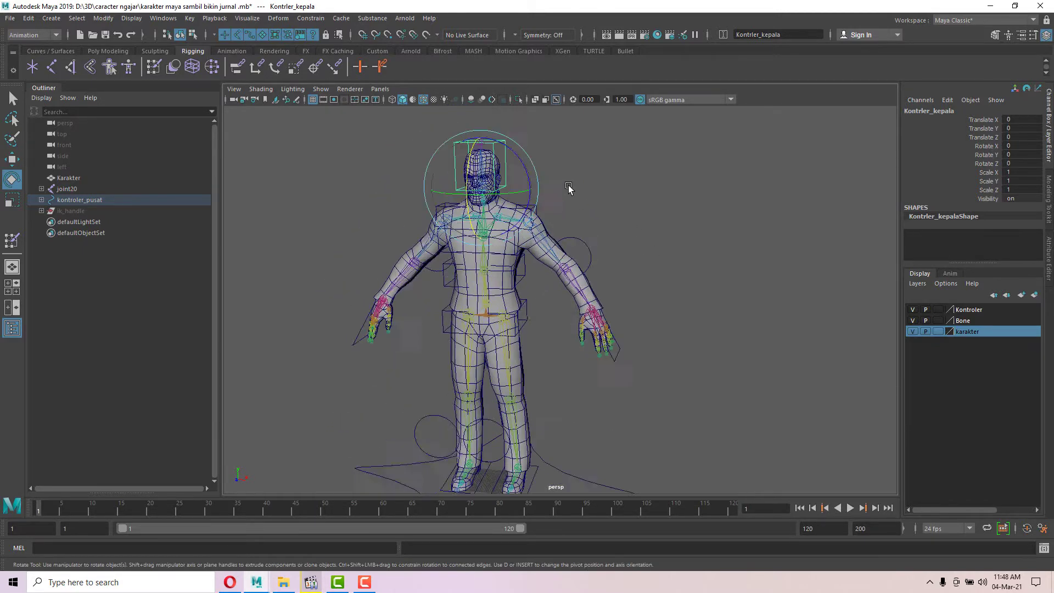
pyautogui.scroll(2, 574, 174)
pyautogui.scroll(-3, 660, 235)
pyautogui.keyDown('alt'); pyautogui.moveTo(661, 235); pyautogui.dragTo(708, 273); pyautogui.keyUp('alt')
pyautogui.scroll(5, 594, 211)
pyautogui.keyDown('alt'); pyautogui.moveTo(647, 223); pyautogui.dragTo(651, 254, button='middle'); pyautogui.keyUp('alt')
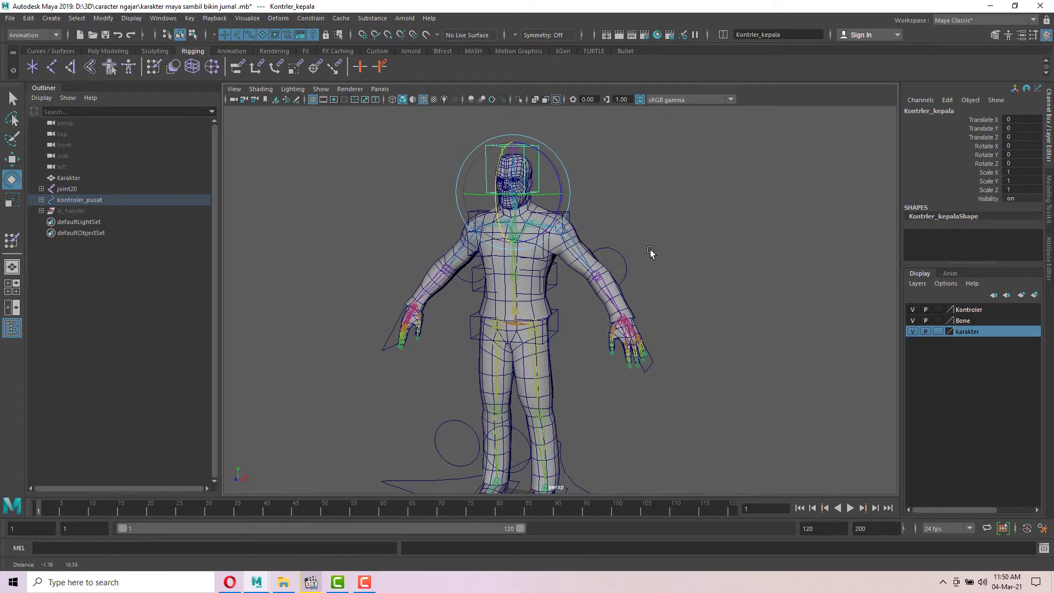
pyautogui.scroll(3, 616, 223)
pyautogui.scroll(-5, 614, 222)
pyautogui.keyDown('alt'); pyautogui.moveTo(614, 222); pyautogui.dragTo(633, 200); pyautogui.keyUp('alt')
pyautogui.scroll(3, 624, 193)
pyautogui.scroll(-4, 627, 226)
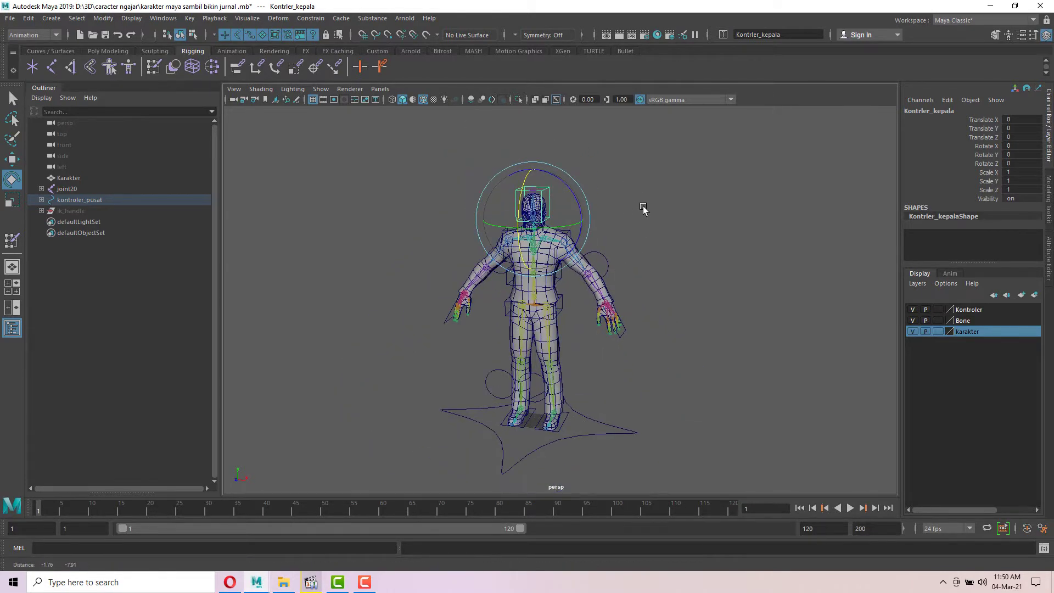
pyautogui.scroll(3, 635, 227)
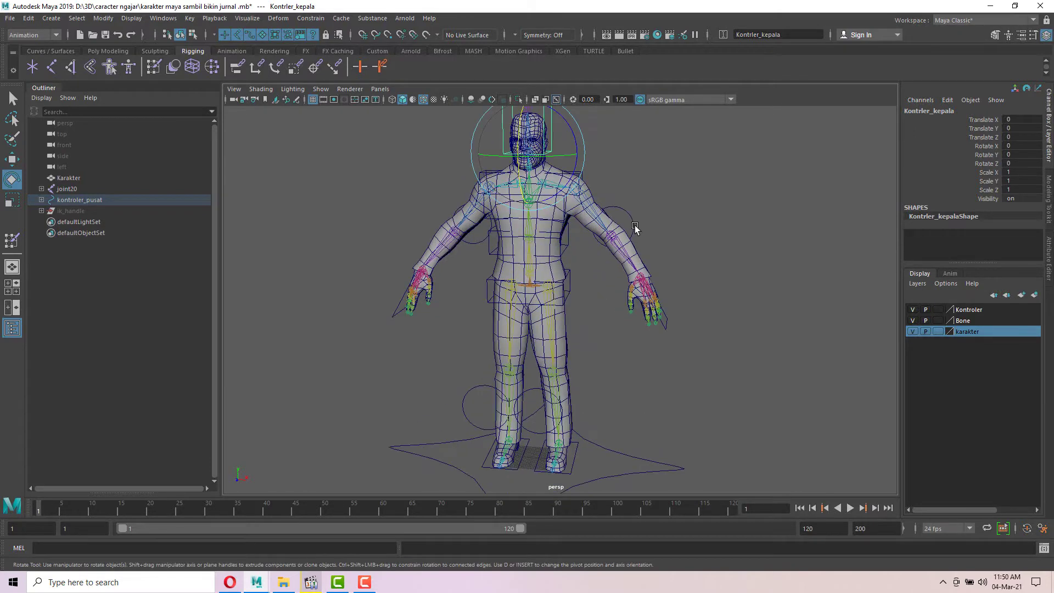
pyautogui.keyDown('alt'); pyautogui.moveTo(634, 226); pyautogui.dragTo(713, 235); pyautogui.keyUp('alt')
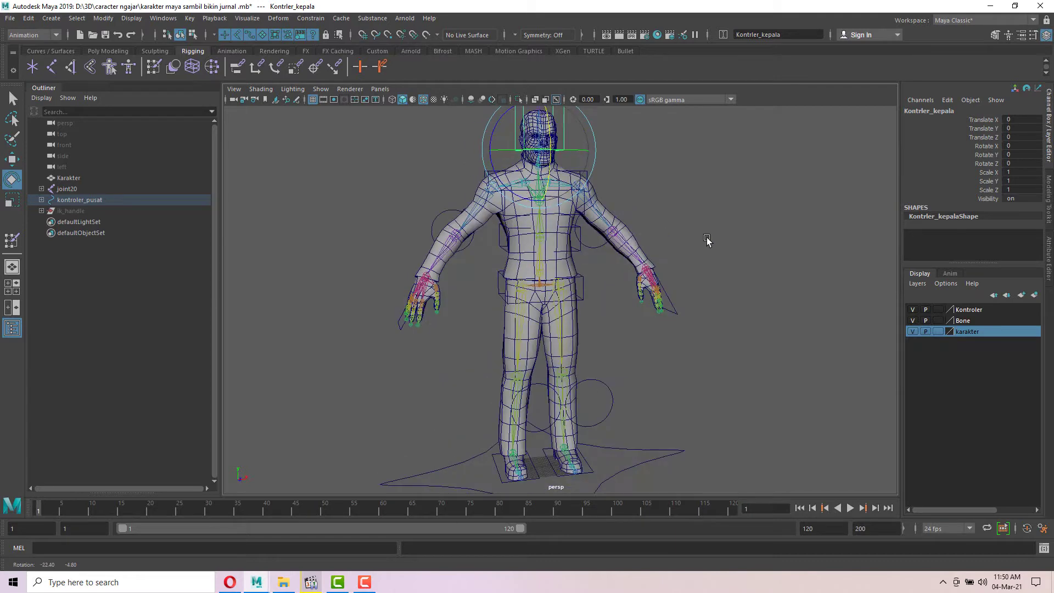
pyautogui.scroll(2, 691, 267)
pyautogui.scroll(-2, 691, 266)
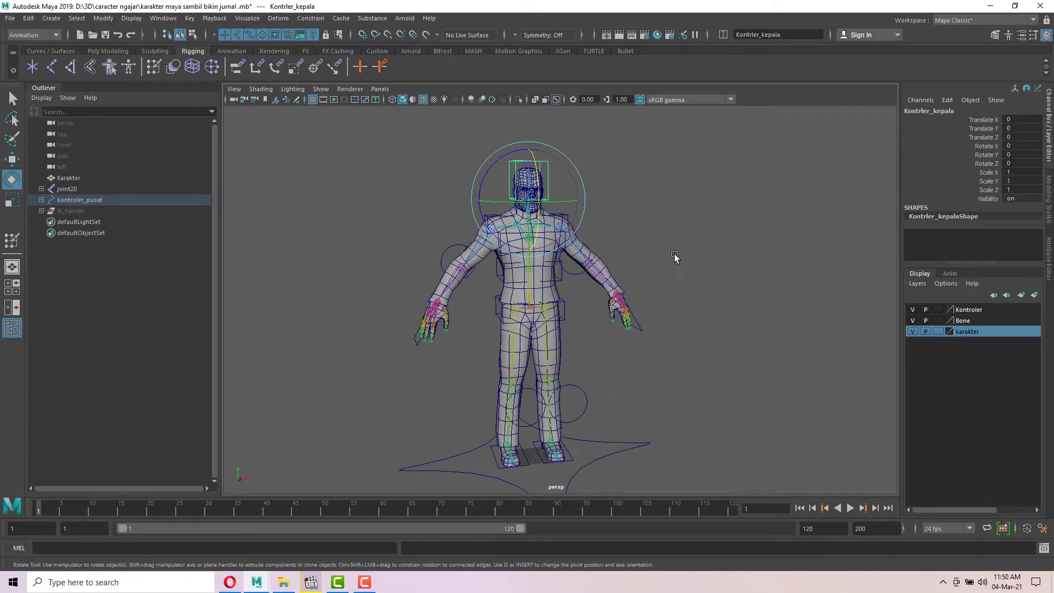
pyautogui.keyDown('alt'); pyautogui.moveTo(673, 254); pyautogui.dragTo(639, 253); pyautogui.keyUp('alt')
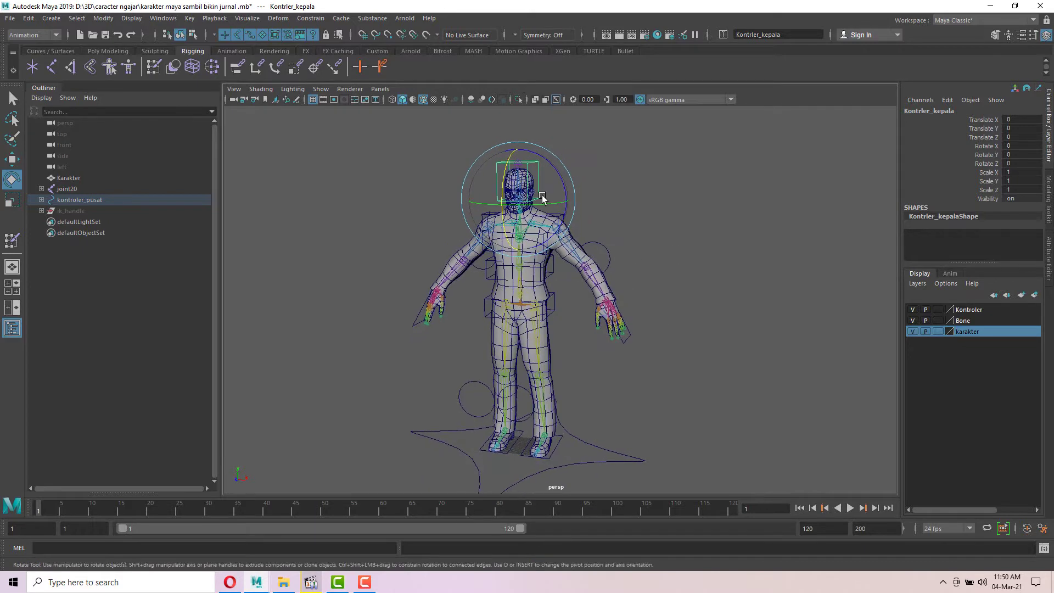
pyautogui.scroll(3, 501, 159)
pyautogui.scroll(-2, 544, 163)
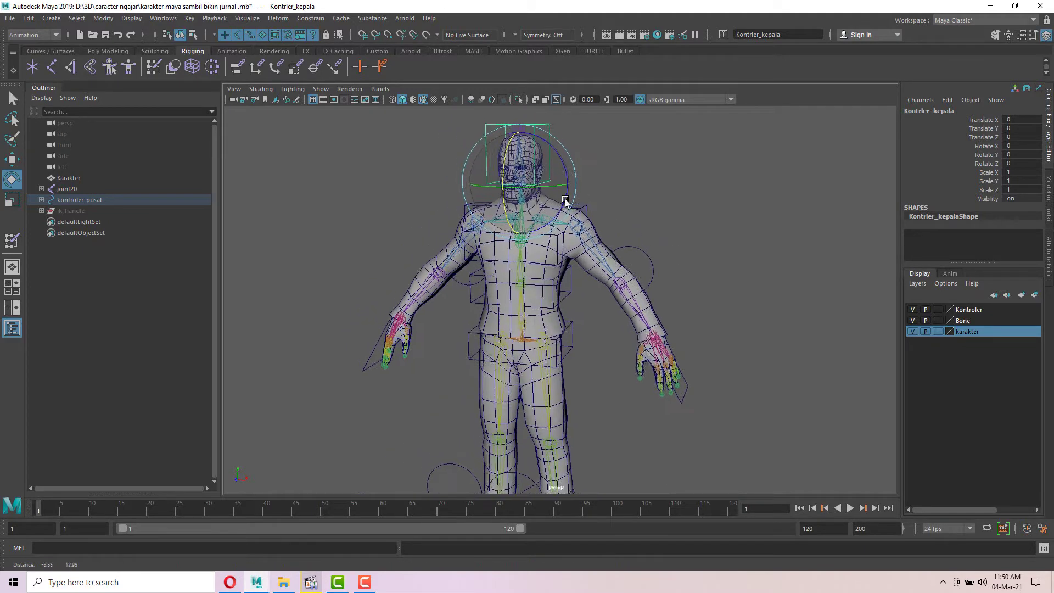
pyautogui.scroll(-3, 625, 192)
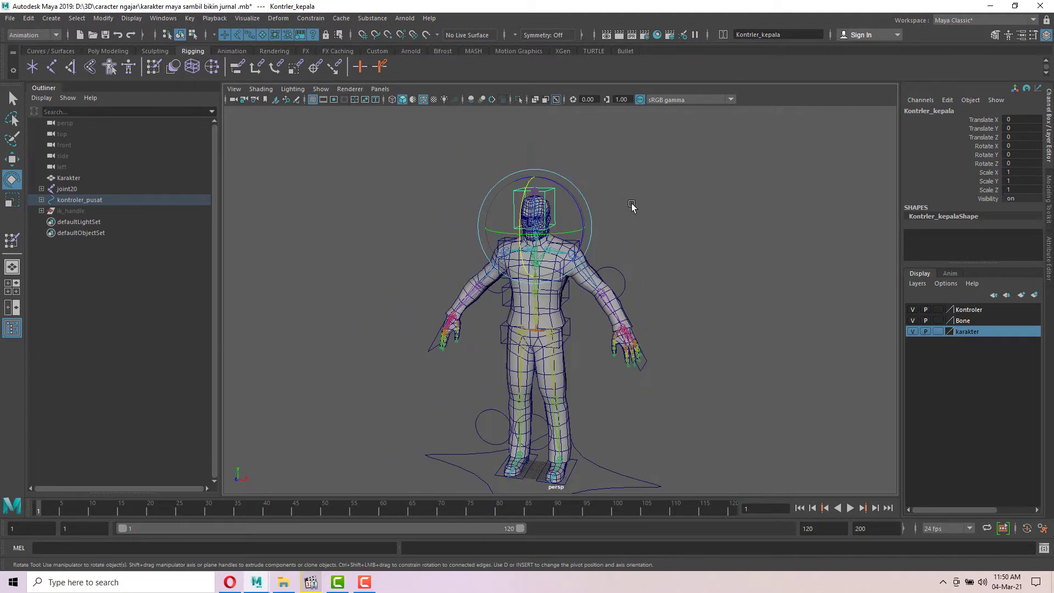
pyautogui.keyDown('alt'); pyautogui.moveTo(631, 207); pyautogui.dragTo(674, 210); pyautogui.keyUp('alt')
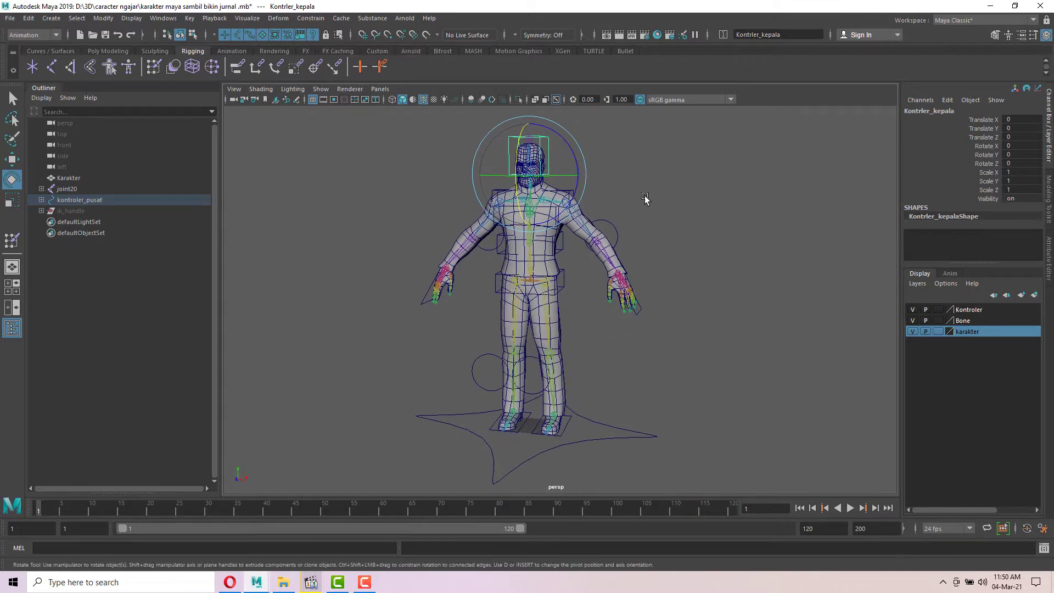
pyautogui.keyDown('alt'); pyautogui.moveTo(645, 203); pyautogui.dragTo(641, 207); pyautogui.keyUp('alt')
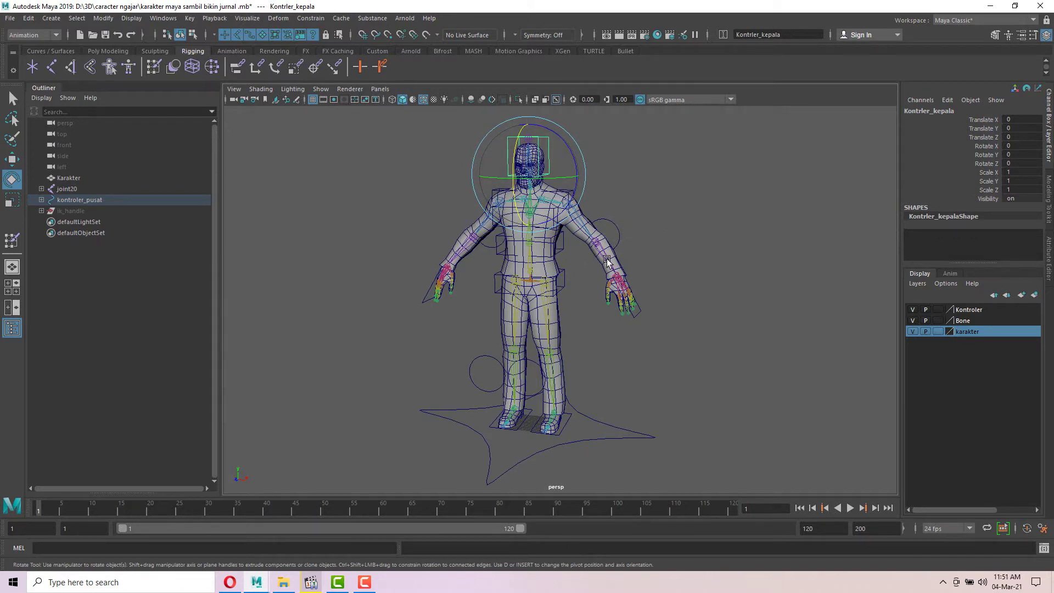
# - Move the Kontrler_tangan_kanan hand controller to about Translate X 2.11 and Y -3.795, and set a keyframe on it at frame 1
pyautogui.keyDown('alt'); pyautogui.moveTo(686, 226); pyautogui.dragTo(654, 284); pyautogui.keyUp('alt')
pyautogui.scroll(-3, 643, 234)
pyautogui.scroll(3, 662, 232)
pyautogui.click(625, 336)
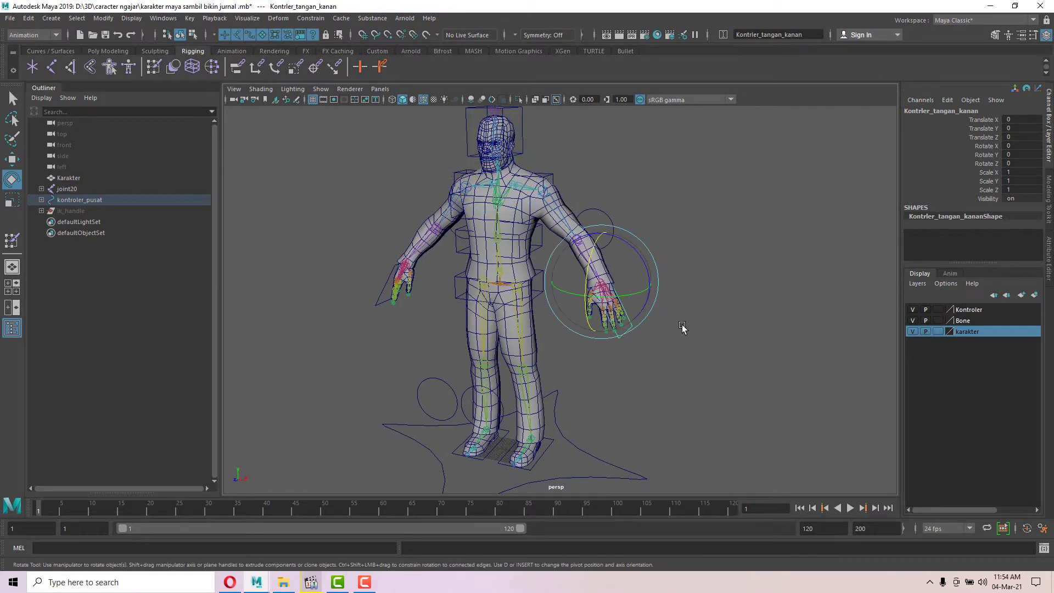
pyautogui.keyDown('alt'); pyautogui.moveTo(682, 324); pyautogui.dragTo(691, 324); pyautogui.keyUp('alt')
pyautogui.press('w')
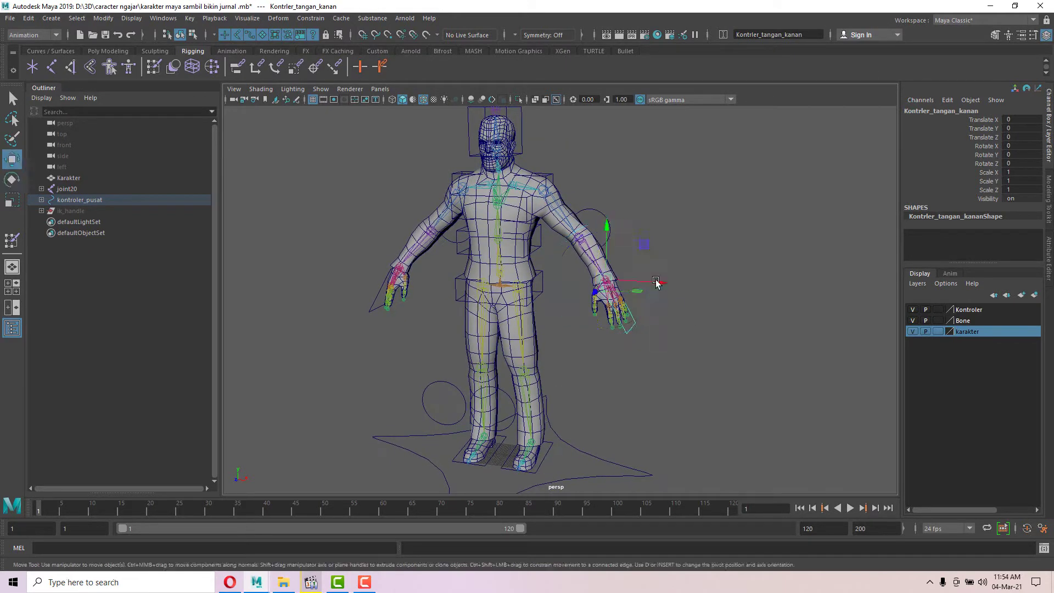
pyautogui.scroll(5, 679, 290)
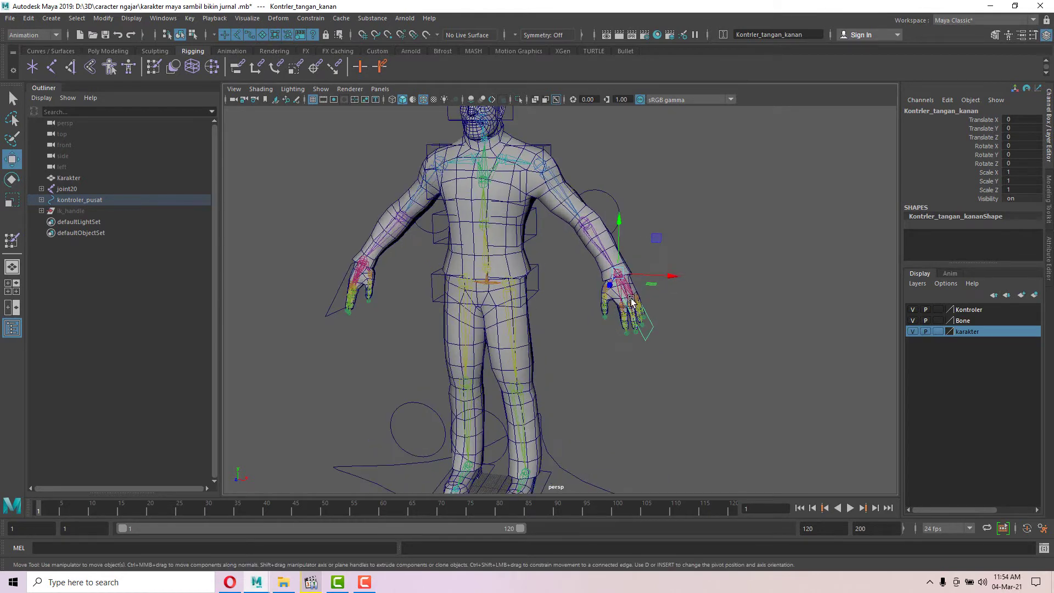
pyautogui.keyDown('alt'); pyautogui.moveTo(680, 288); pyautogui.dragTo(672, 295, button='middle'); pyautogui.keyUp('alt')
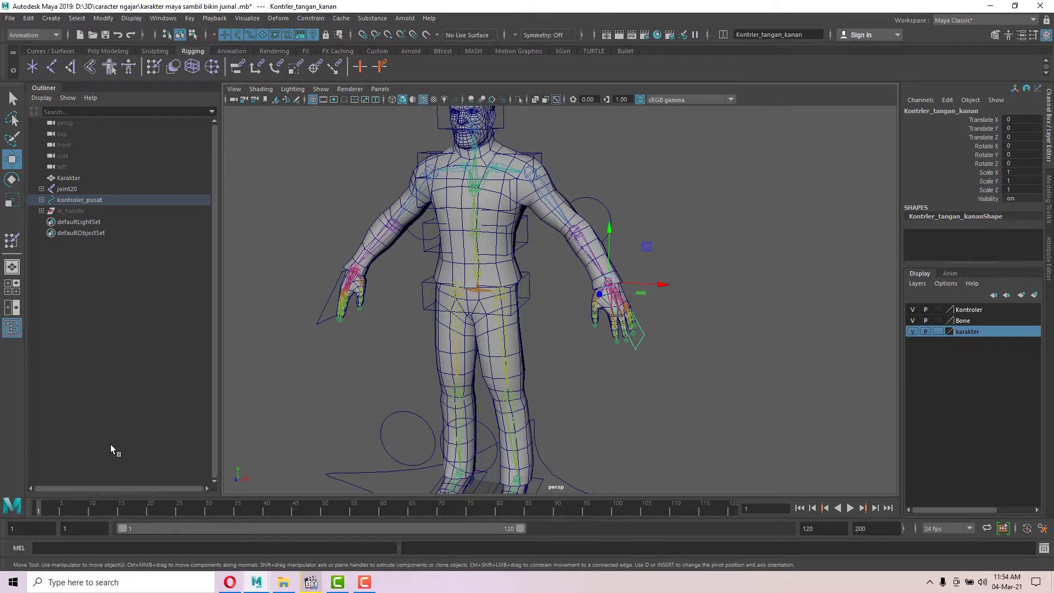
pyautogui.moveTo(646, 246); pyautogui.dragTo(654, 257)
pyautogui.press('s')
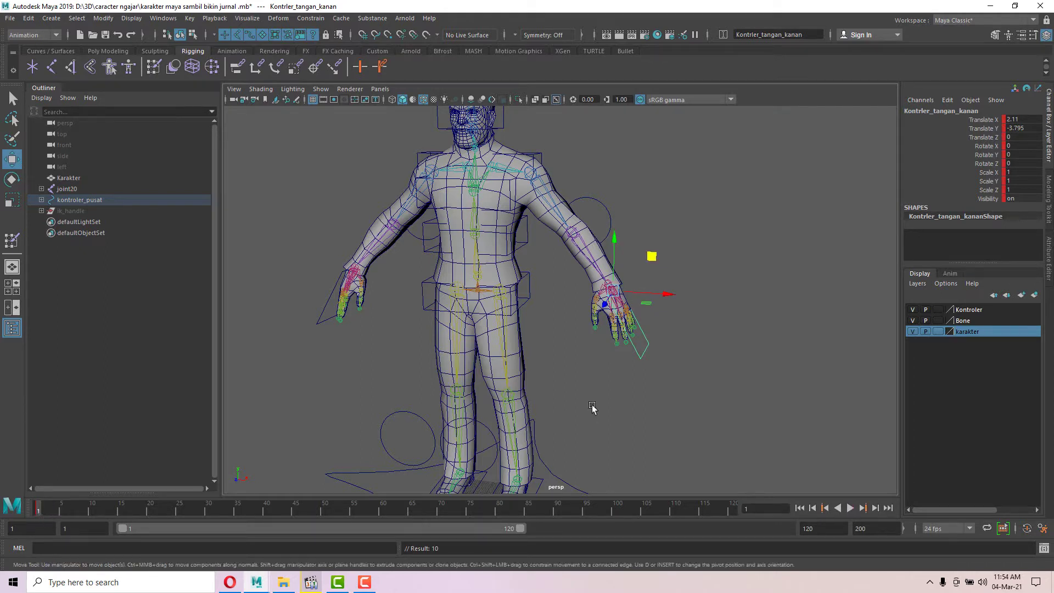
# - At frame 10, raise the Kontrler_tangan_kanan controller to about Translate X 41.5, Y 120.5, Z -32.9, with Rotate Y 45 and Rotate Z 120
pyautogui.click(646, 365)
pyautogui.click(641, 361)
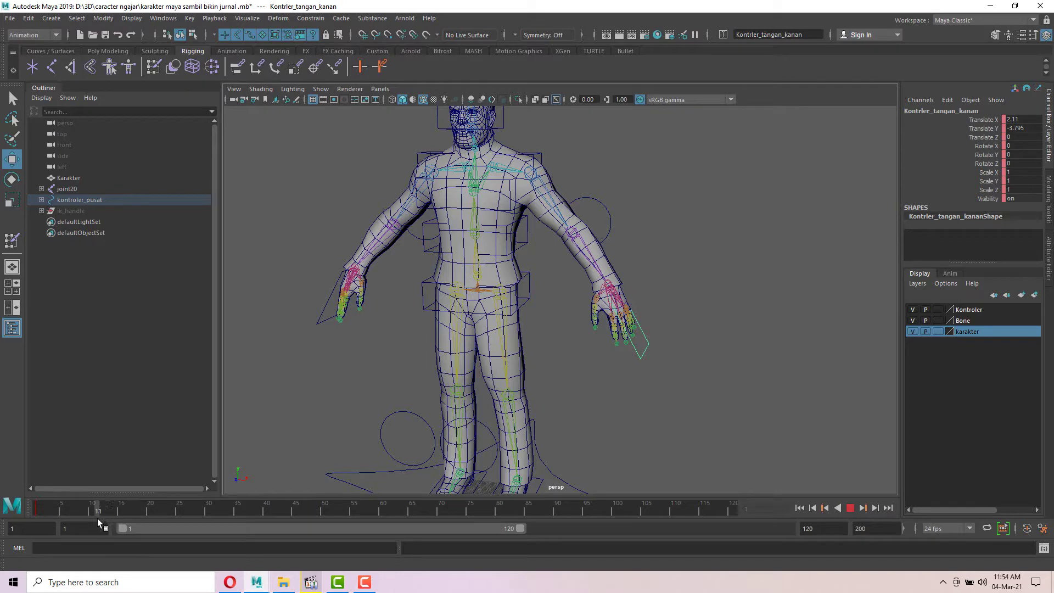
pyautogui.moveTo(92, 519); pyautogui.dragTo(92, 519)
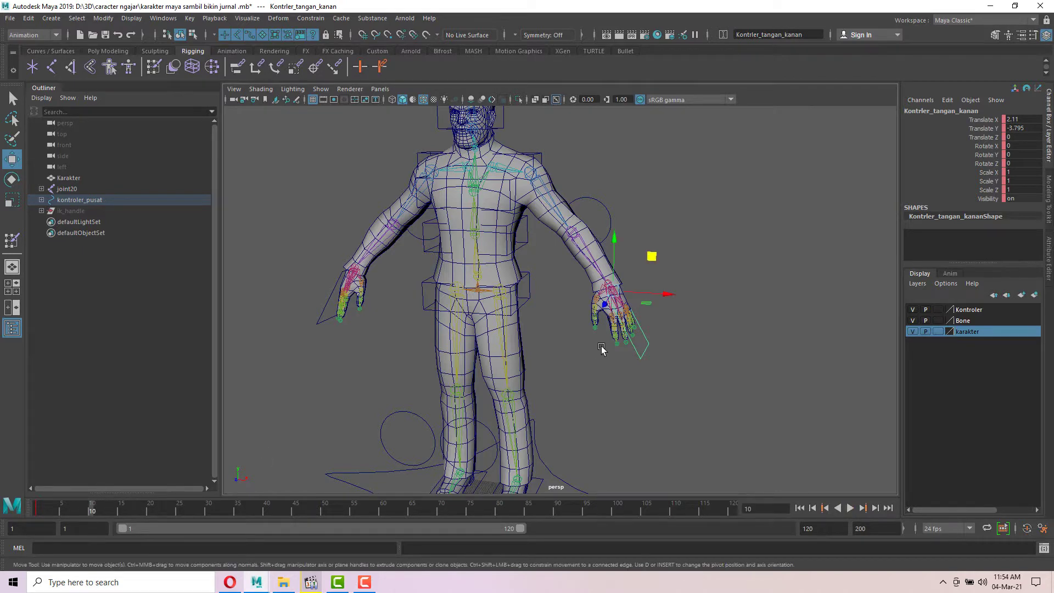
pyautogui.keyDown('alt'); pyautogui.moveTo(610, 373); pyautogui.dragTo(629, 369); pyautogui.keyUp('alt')
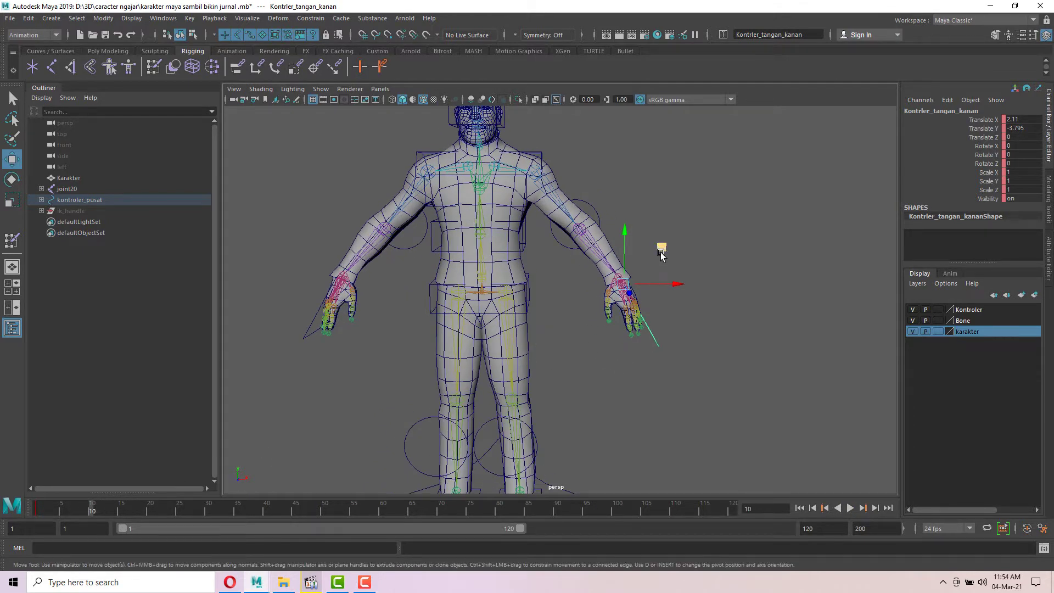
pyautogui.moveTo(661, 254); pyautogui.dragTo(678, 236)
pyautogui.press('e')
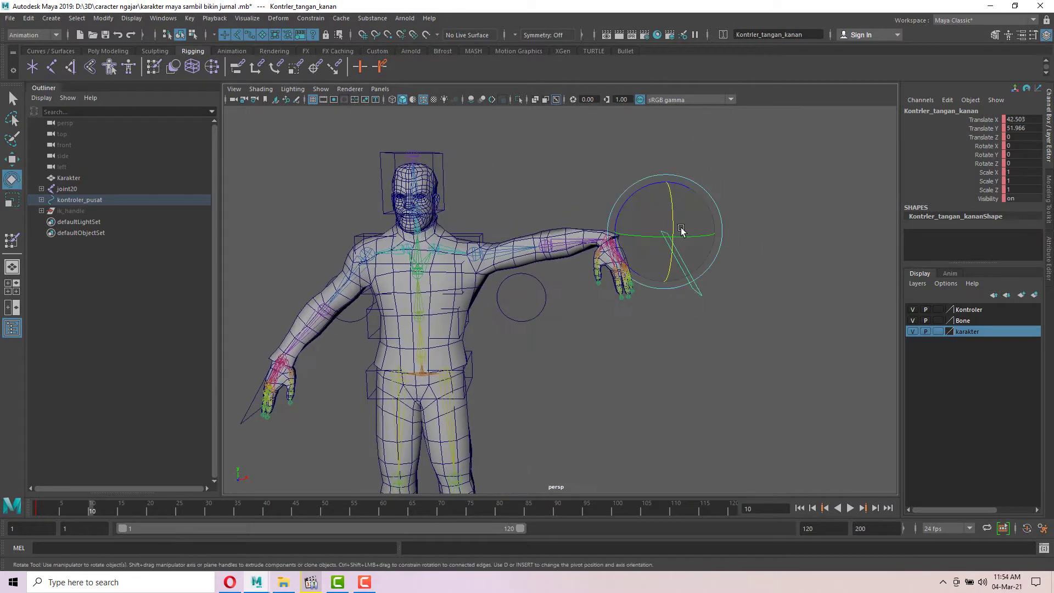
pyautogui.moveTo(639, 197); pyautogui.dragTo(603, 80)
pyautogui.press('w')
pyautogui.keyDown('alt'); pyautogui.moveTo(621, 157); pyautogui.dragTo(644, 184, button='middle'); pyautogui.keyUp('alt')
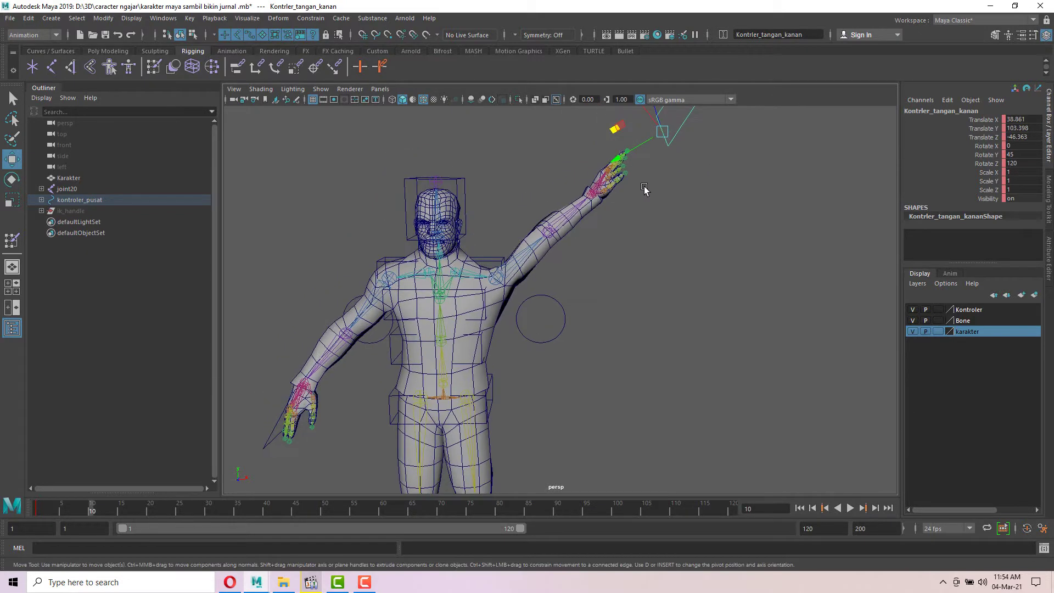
pyautogui.scroll(-2, 642, 184)
pyautogui.moveTo(632, 152); pyautogui.dragTo(615, 129)
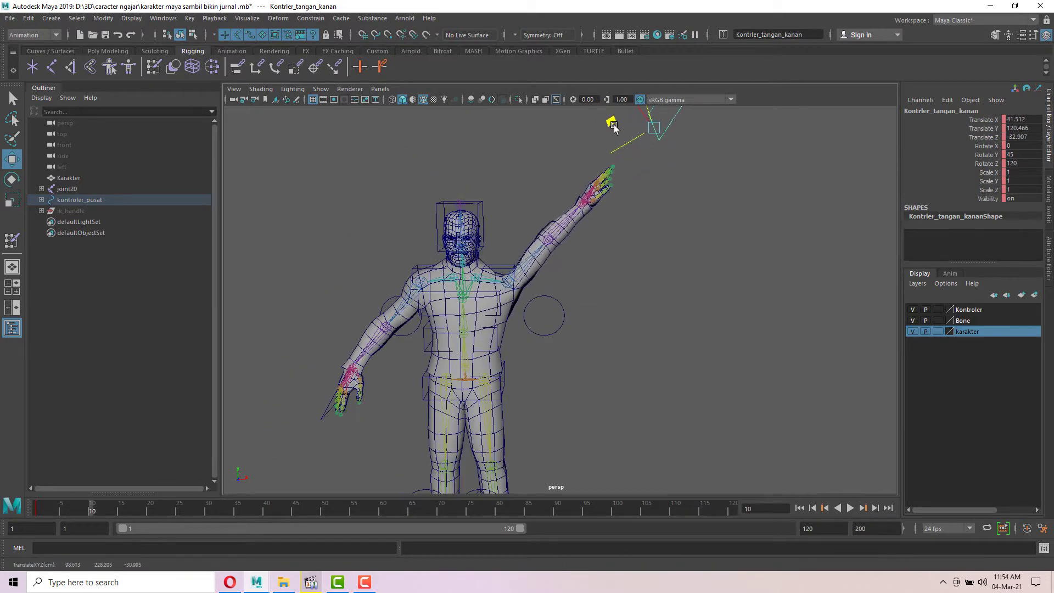
pyautogui.scroll(2, 521, 245)
pyautogui.scroll(1, 521, 245)
# - Rotate the shoulder controller Kontrler_bahu_kanan to Rotate Z 30 at frame 10
pyautogui.click(465, 254)
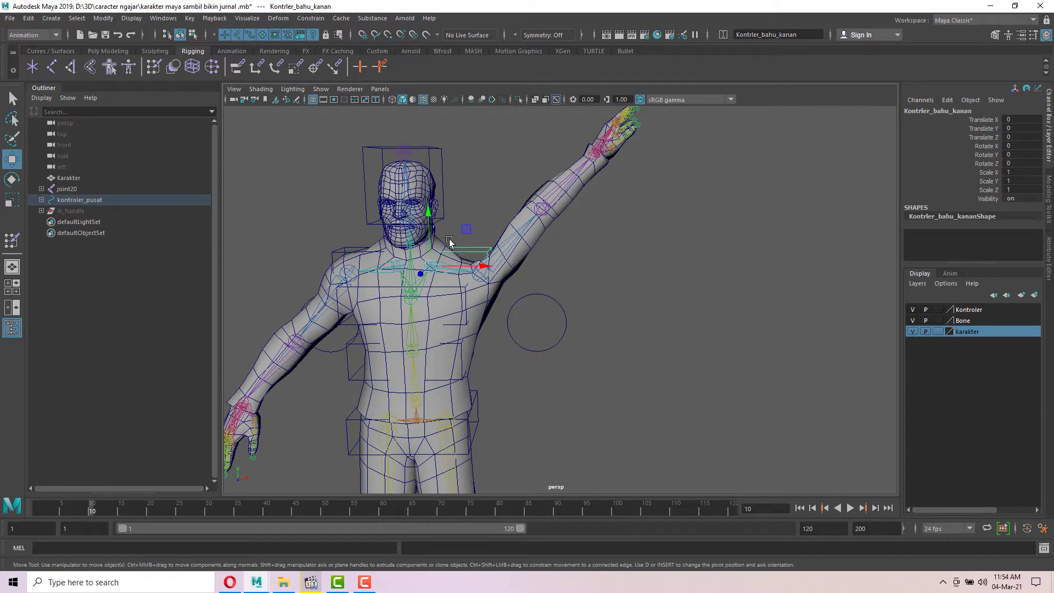
pyautogui.keyDown('alt'); pyautogui.moveTo(525, 226); pyautogui.dragTo(553, 254, button='middle'); pyautogui.keyUp('alt')
pyautogui.press('e')
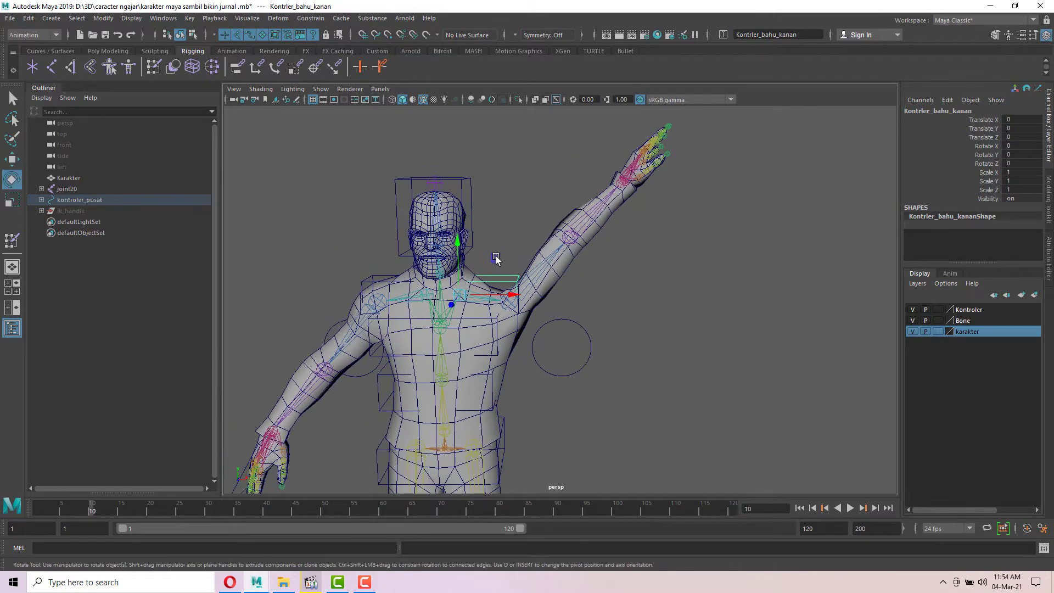
pyautogui.moveTo(492, 257); pyautogui.dragTo(469, 239)
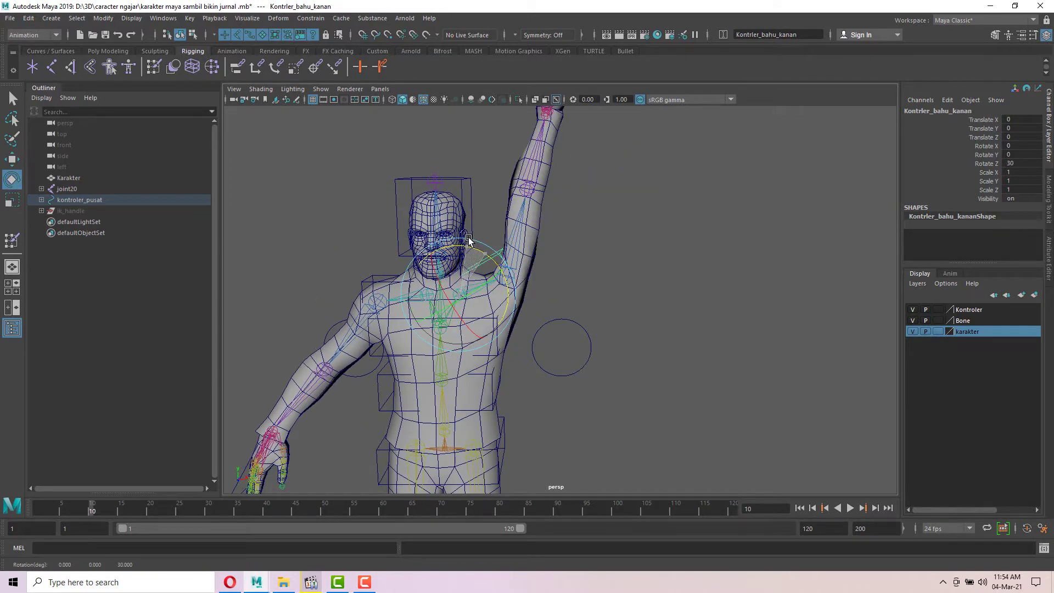
pyautogui.scroll(-1, 551, 245)
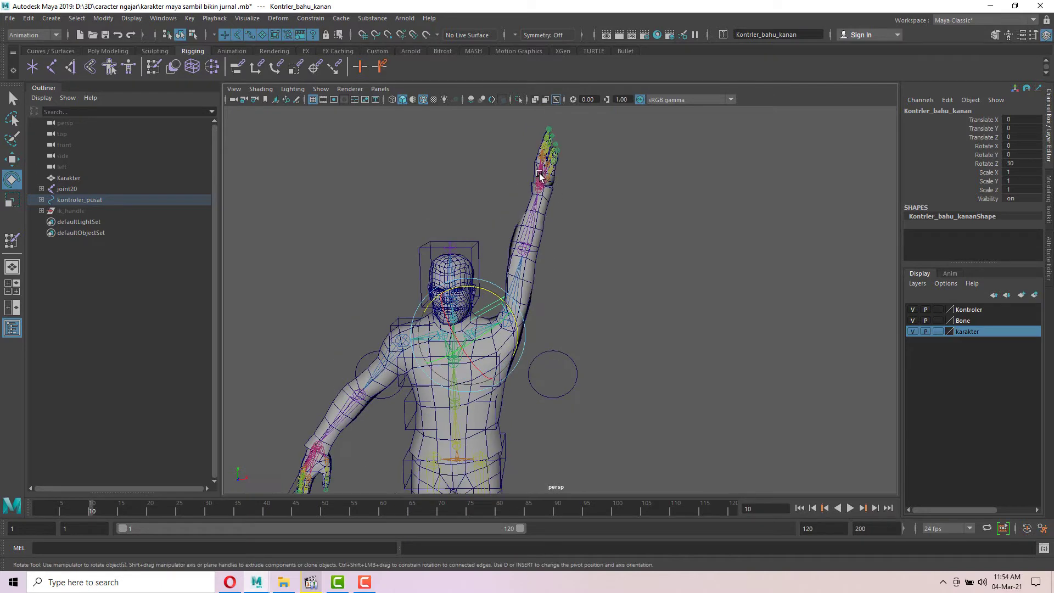
pyautogui.scroll(-2, 594, 183)
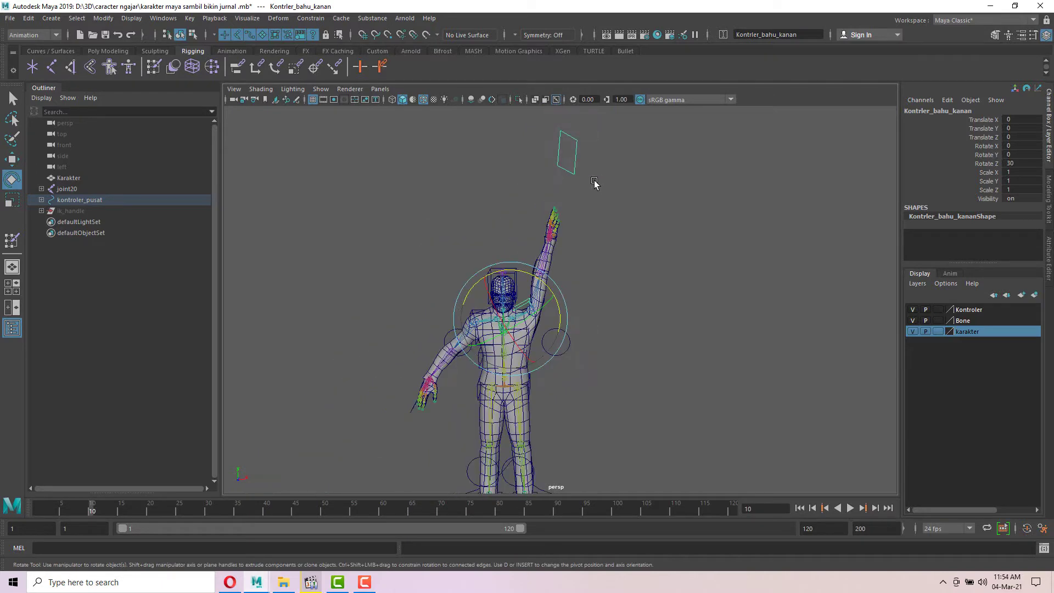
# - Move the Kontrler_tangan_kanan controller to about Translate X 197.5, Y 111.5, Z 8.8 and set a keyframe on it at frame 10
pyautogui.click(578, 154)
pyautogui.press('w')
pyautogui.moveTo(528, 185); pyautogui.dragTo(648, 189)
pyautogui.keyDown('alt'); pyautogui.moveTo(549, 204); pyautogui.dragTo(627, 220, button='middle'); pyautogui.keyUp('alt')
pyautogui.keyDown('alt'); pyautogui.moveTo(627, 219); pyautogui.dragTo(615, 187); pyautogui.keyUp('alt')
pyautogui.moveTo(634, 229); pyautogui.dragTo(530, 197)
pyautogui.keyDown('alt'); pyautogui.moveTo(529, 198); pyautogui.dragTo(629, 284); pyautogui.keyUp('alt')
pyautogui.scroll(5, 670, 231)
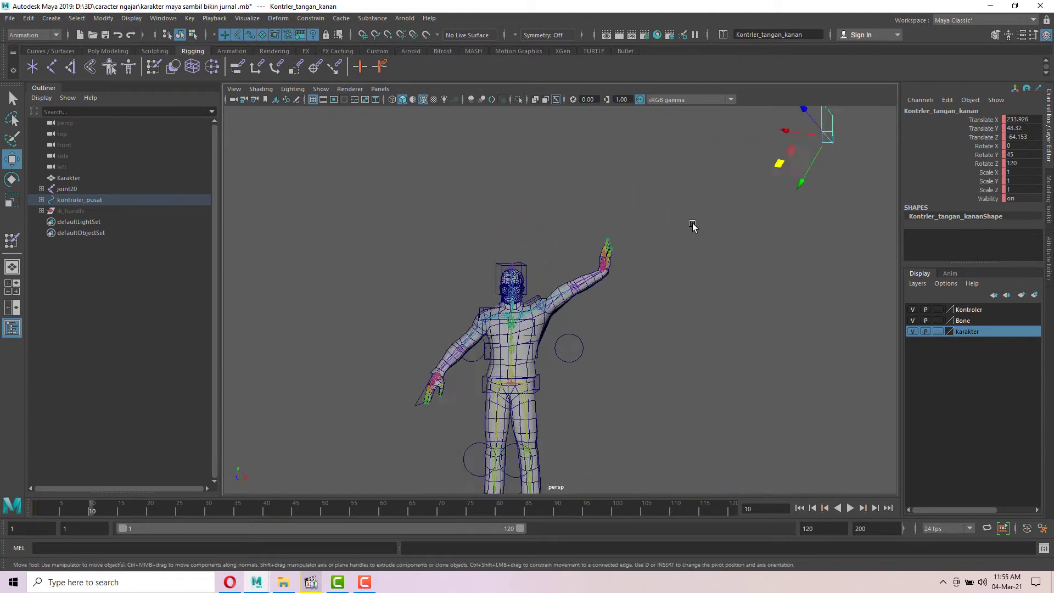
pyautogui.scroll(-5, 661, 232)
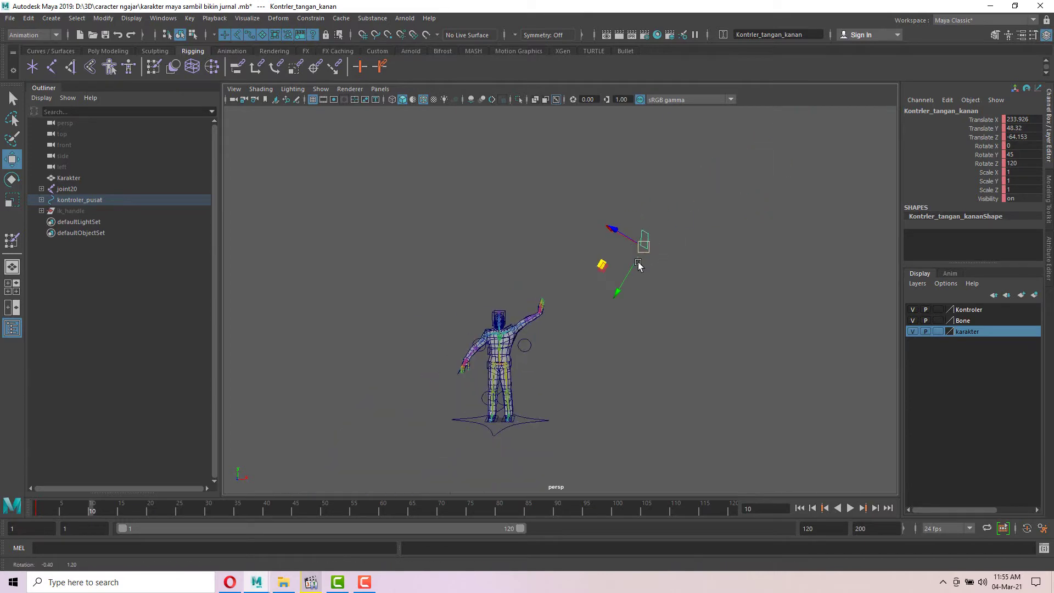
pyautogui.keyDown('alt'); pyautogui.moveTo(637, 264); pyautogui.dragTo(623, 214); pyautogui.keyUp('alt')
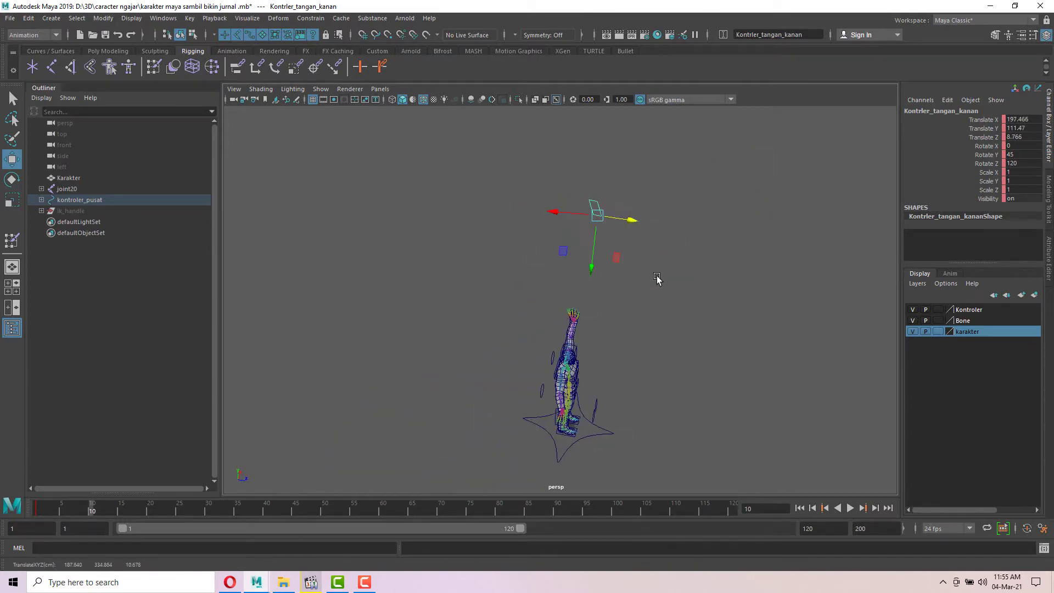
pyautogui.keyDown('alt'); pyautogui.moveTo(656, 279); pyautogui.dragTo(546, 236); pyautogui.keyUp('alt')
pyautogui.scroll(8, 496, 283)
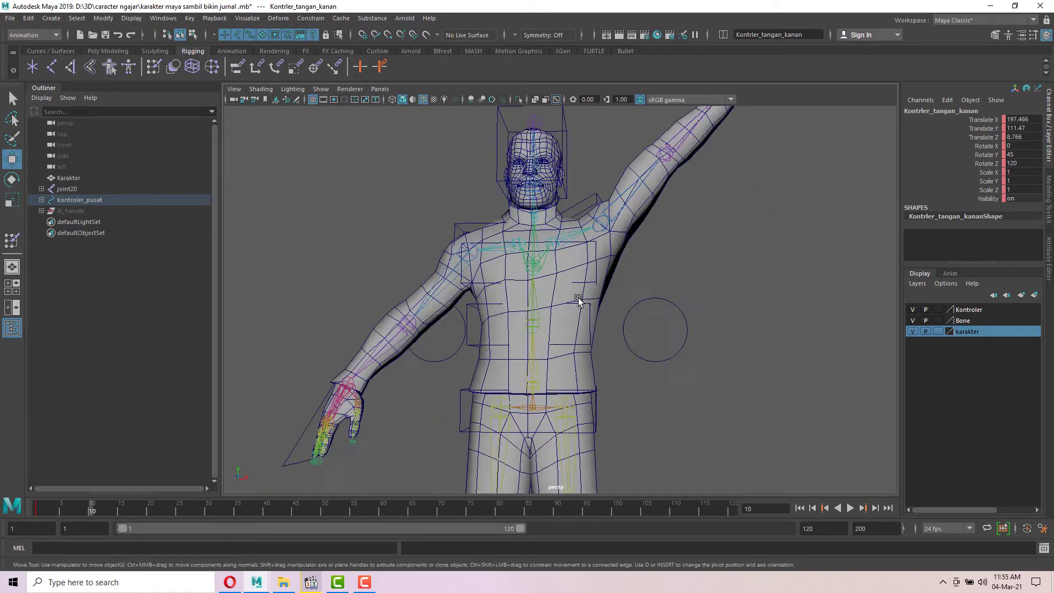
pyautogui.keyDown('alt'); pyautogui.moveTo(578, 297); pyautogui.dragTo(604, 285); pyautogui.keyUp('alt')
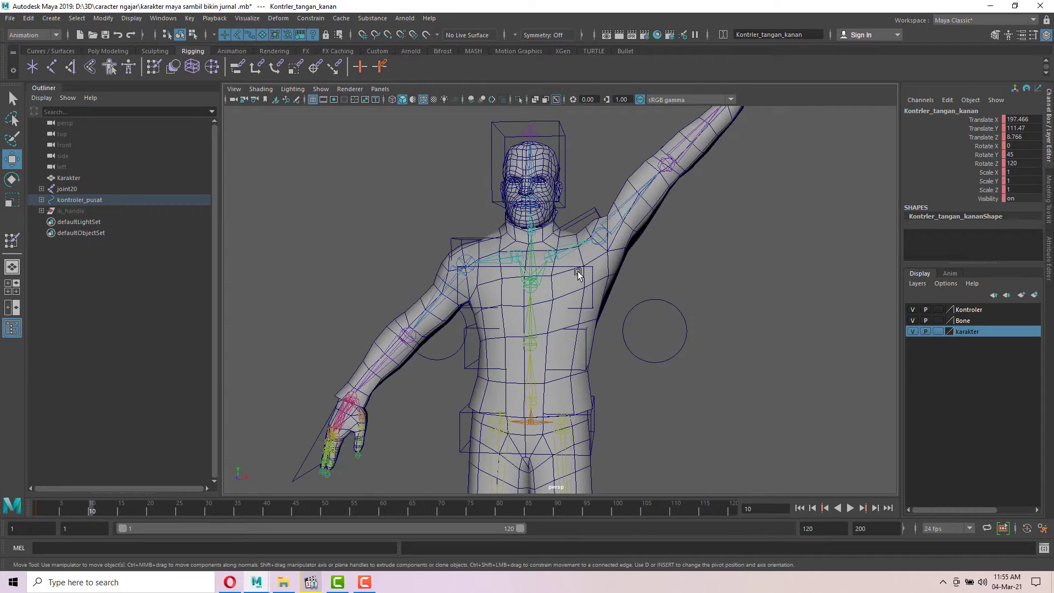
pyautogui.scroll(-3, 606, 279)
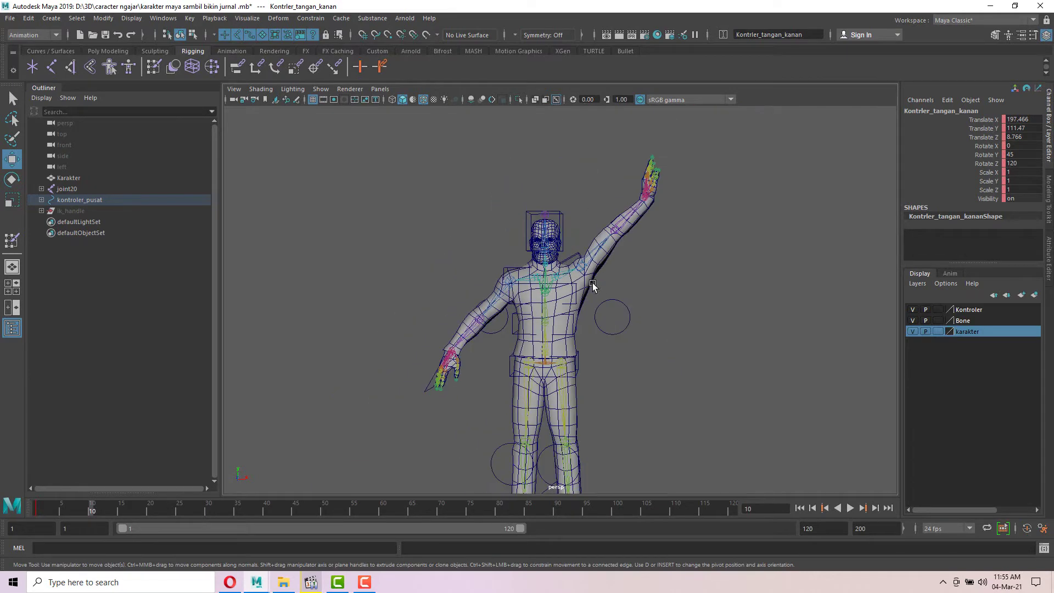
pyautogui.scroll(-1, 742, 251)
pyautogui.keyDown('alt'); pyautogui.moveTo(703, 270); pyautogui.dragTo(678, 341, button='middle'); pyautogui.keyUp('alt')
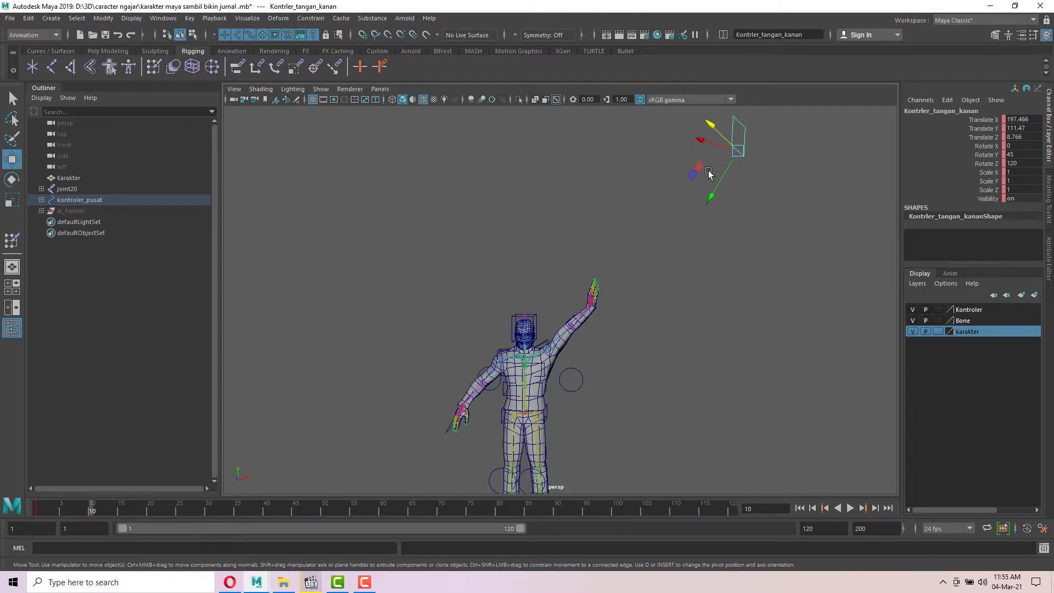
# - Set a keyframe on the shoulder controller Kontrler_bahu_kanan at frame 10
pyautogui.scroll(3, 508, 345)
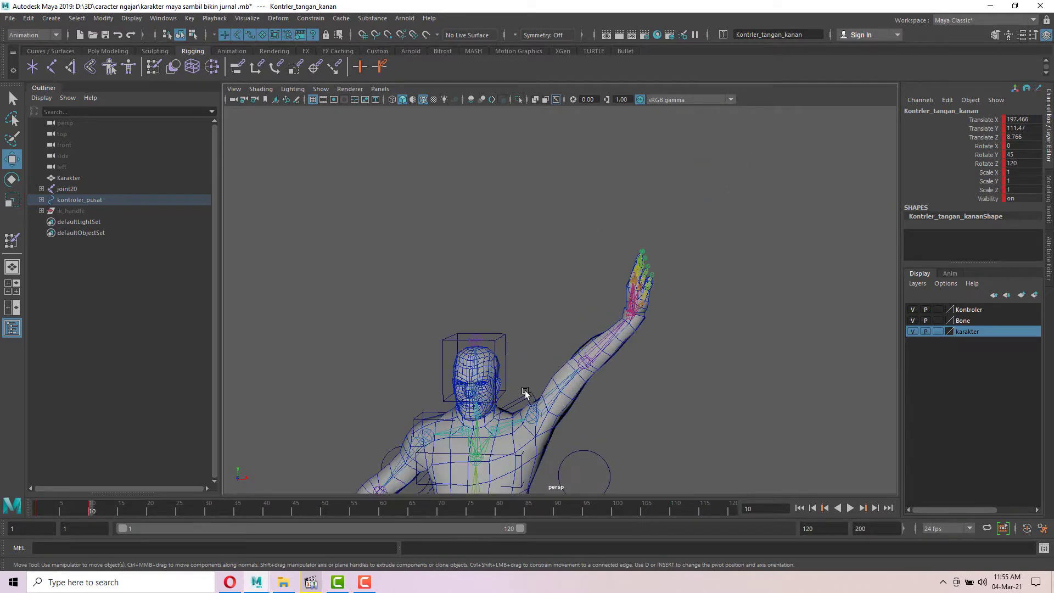
pyautogui.click(524, 404)
pyautogui.press('s')
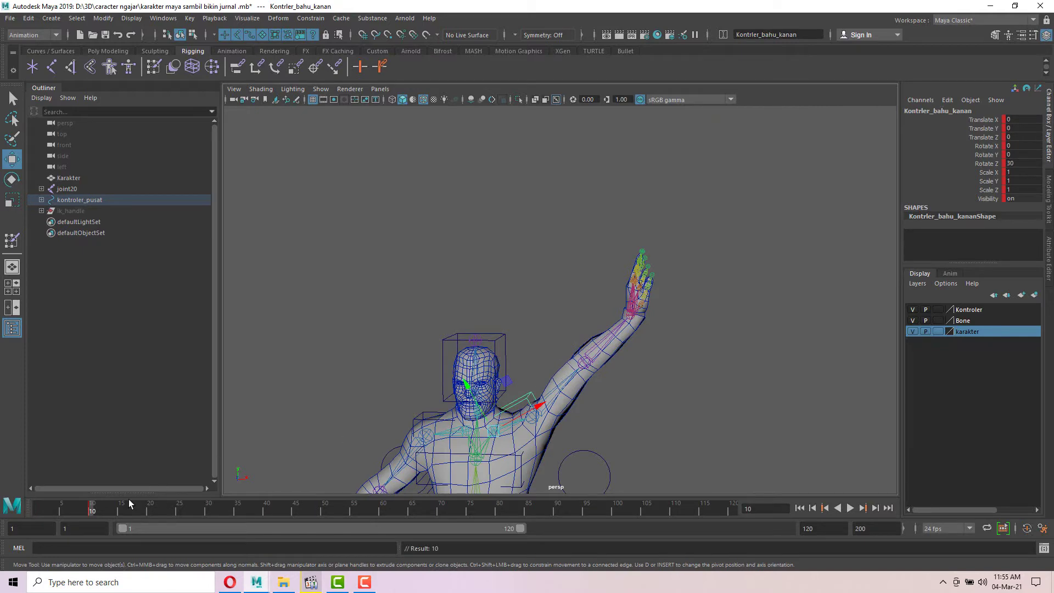
# - Set Kontrler_bahu_kanan to Rotate Z 0 at frame 1, keyframe it there, and preview the arm motion
pyautogui.scroll(-3, 509, 393)
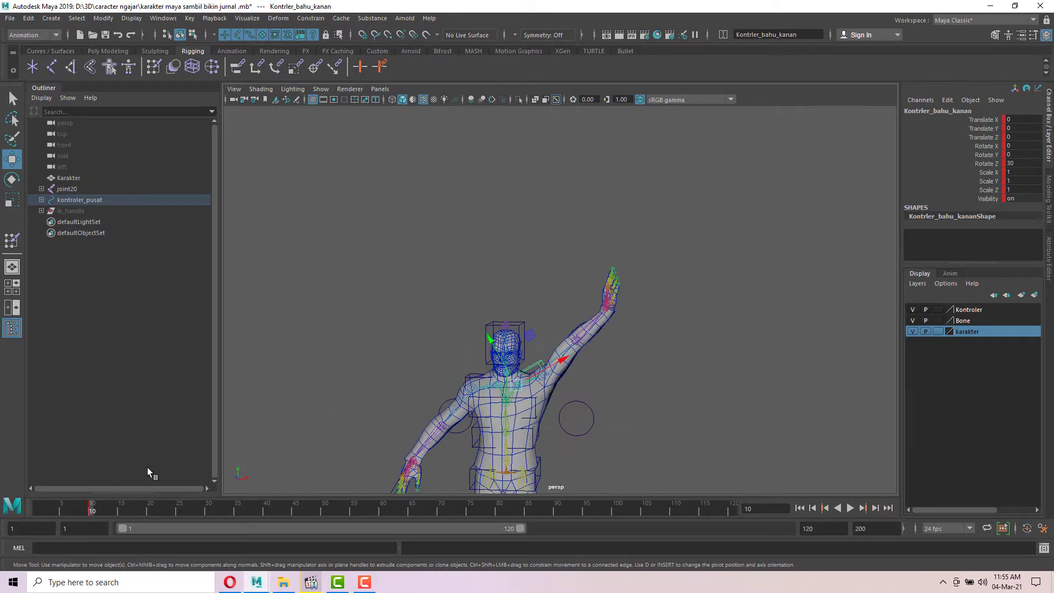
pyautogui.moveTo(90, 511); pyautogui.dragTo(38, 512)
pyautogui.scroll(2, 567, 302)
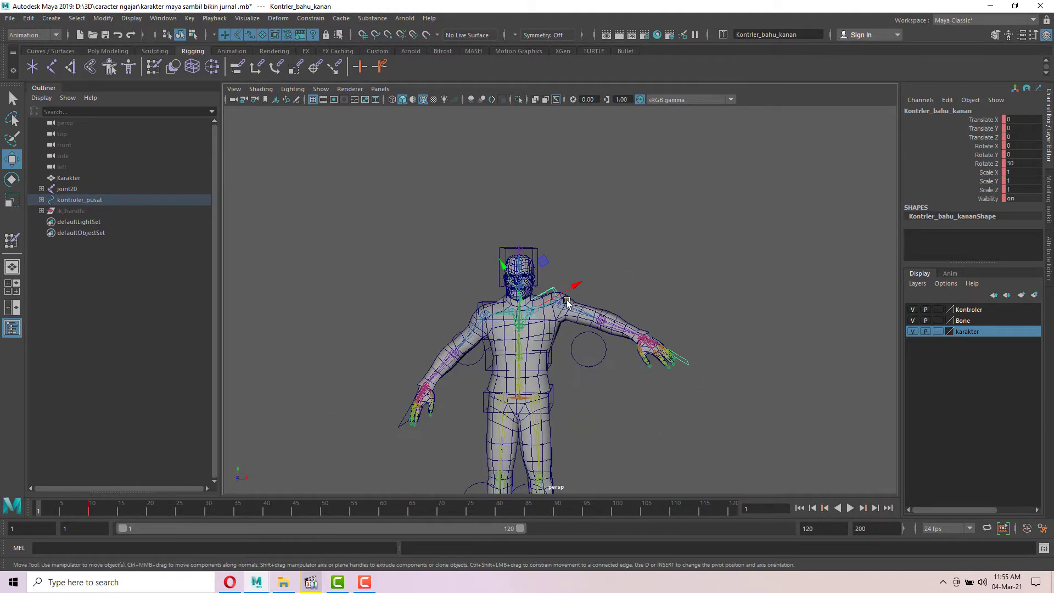
pyautogui.scroll(2, 567, 301)
pyautogui.press('e')
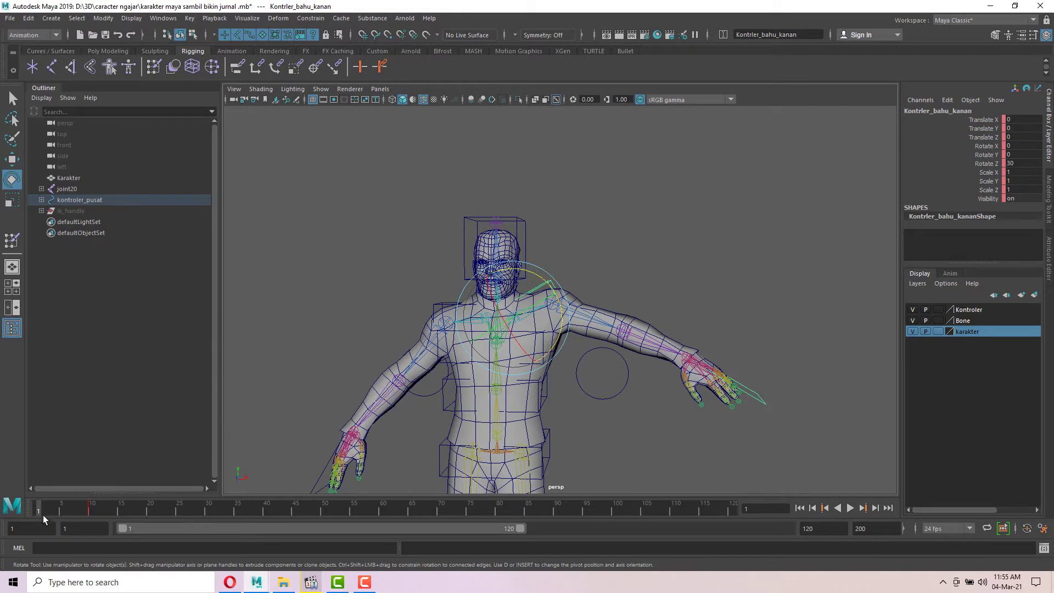
pyautogui.moveTo(476, 278); pyautogui.dragTo(541, 296)
pyautogui.press('s')
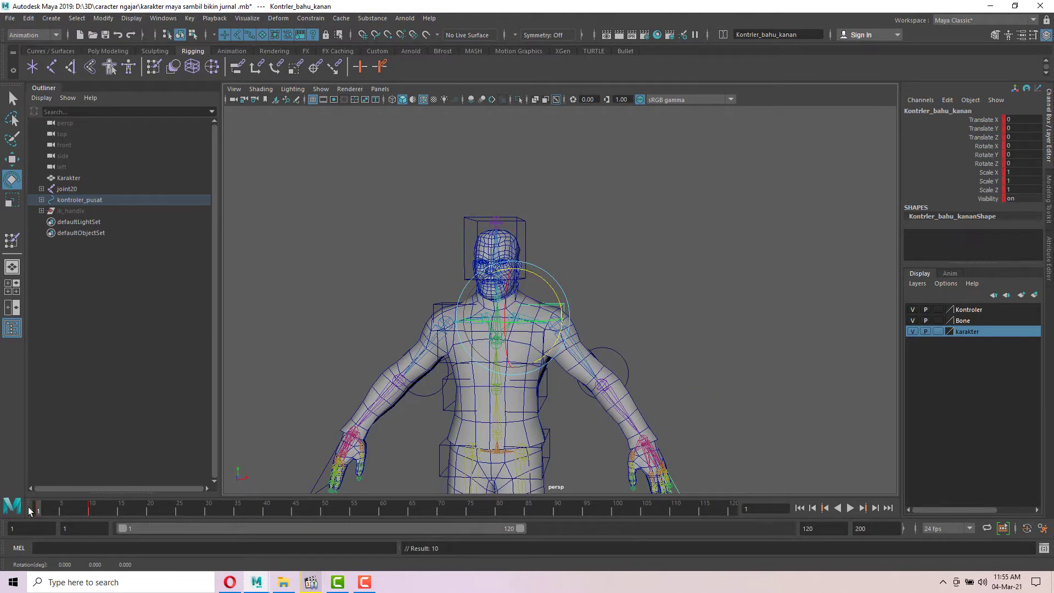
pyautogui.hotkey('alt', 'v')
pyautogui.moveTo(71, 502); pyautogui.dragTo(37, 502)
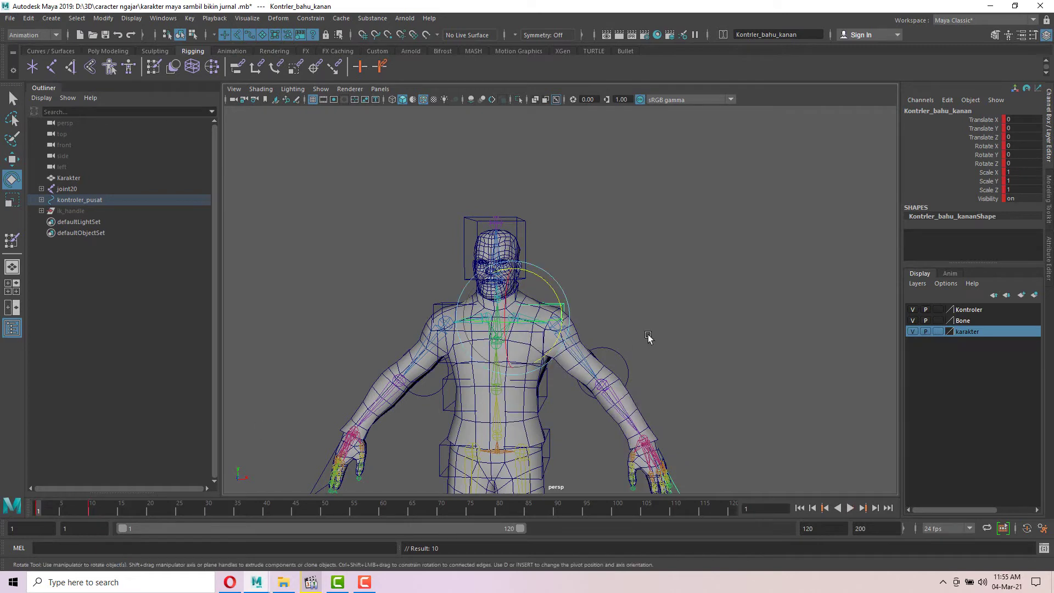
# - Set a keyframe at frame 1 on the foot controller Kontrler_kaki_kanan in its rest position
pyautogui.keyDown('alt'); pyautogui.moveTo(647, 336); pyautogui.dragTo(640, 193, button='middle'); pyautogui.keyUp('alt')
pyautogui.keyDown('alt'); pyautogui.moveTo(640, 193); pyautogui.dragTo(563, 351, button='right'); pyautogui.keyUp('alt')
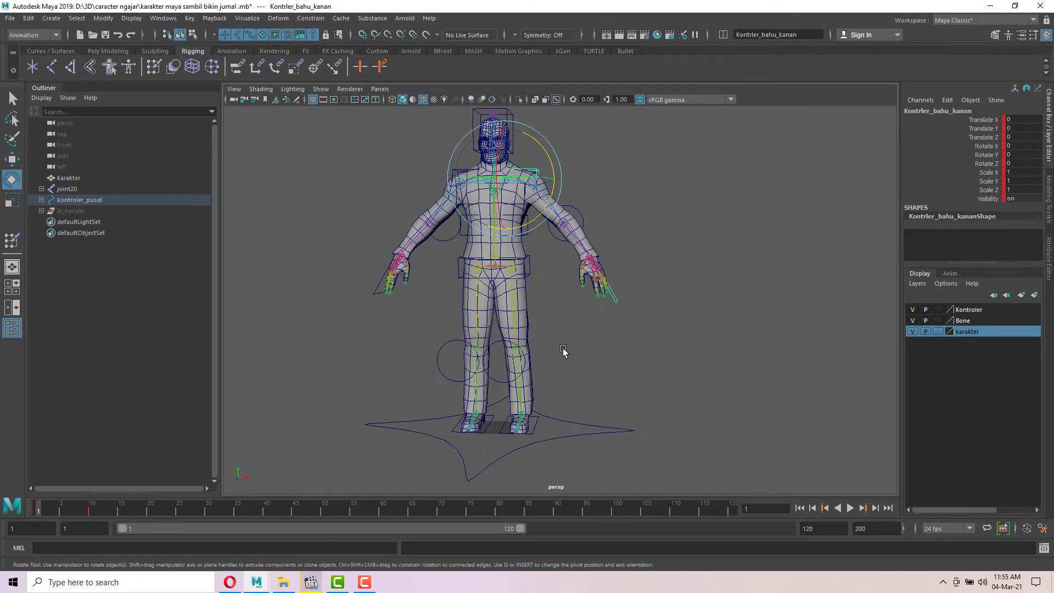
pyautogui.click(552, 424)
pyautogui.click(536, 425)
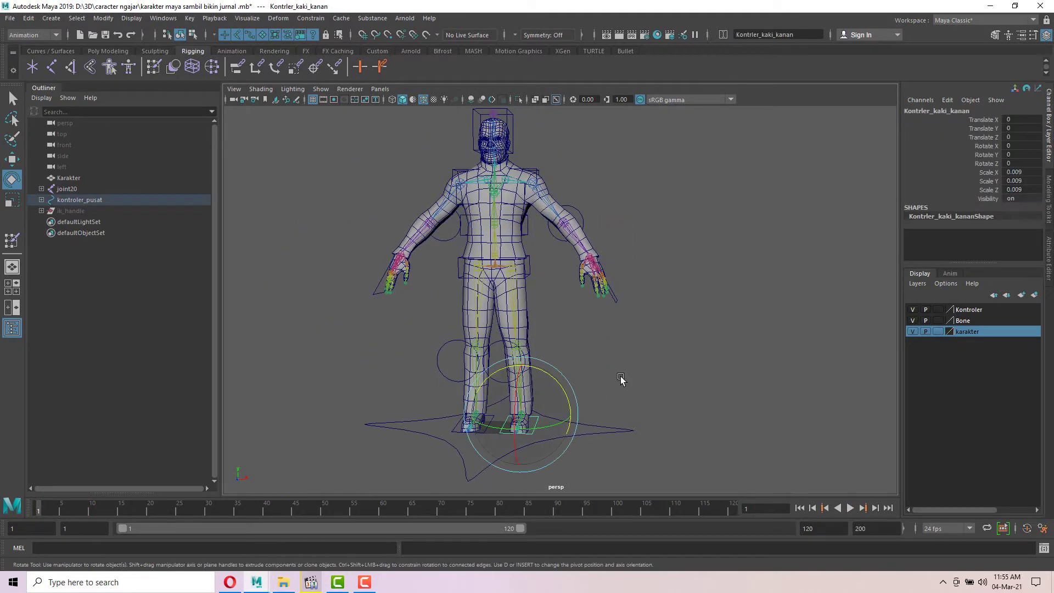
pyautogui.moveTo(621, 378)
pyautogui.keyDown('alt'); pyautogui.mouseDown()
pyautogui.moveTo(631, 371)
pyautogui.moveTo(624, 378)
pyautogui.mouseUp(); pyautogui.keyUp('alt')
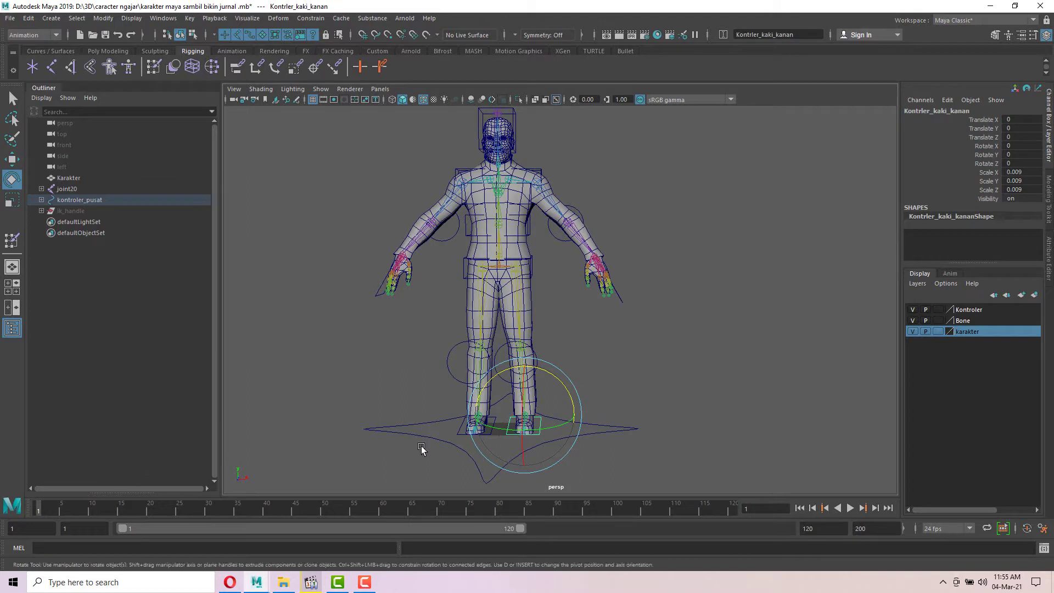
pyautogui.keyDown('alt'); pyautogui.moveTo(421, 449); pyautogui.dragTo(369, 412); pyautogui.keyUp('alt')
pyautogui.press('w')
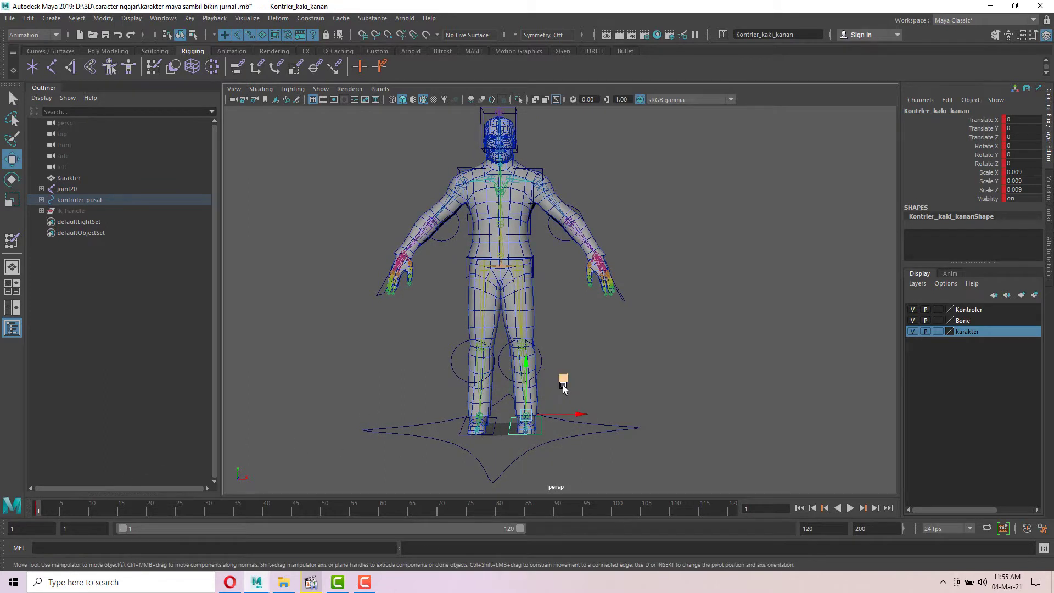
# - At frame 10, set Kontrler_kaki_kanan to about Translate X 0.963, Translate Y 0.788 and Rotate Z 120, and set a keyframe
pyautogui.moveTo(43, 516); pyautogui.dragTo(93, 509)
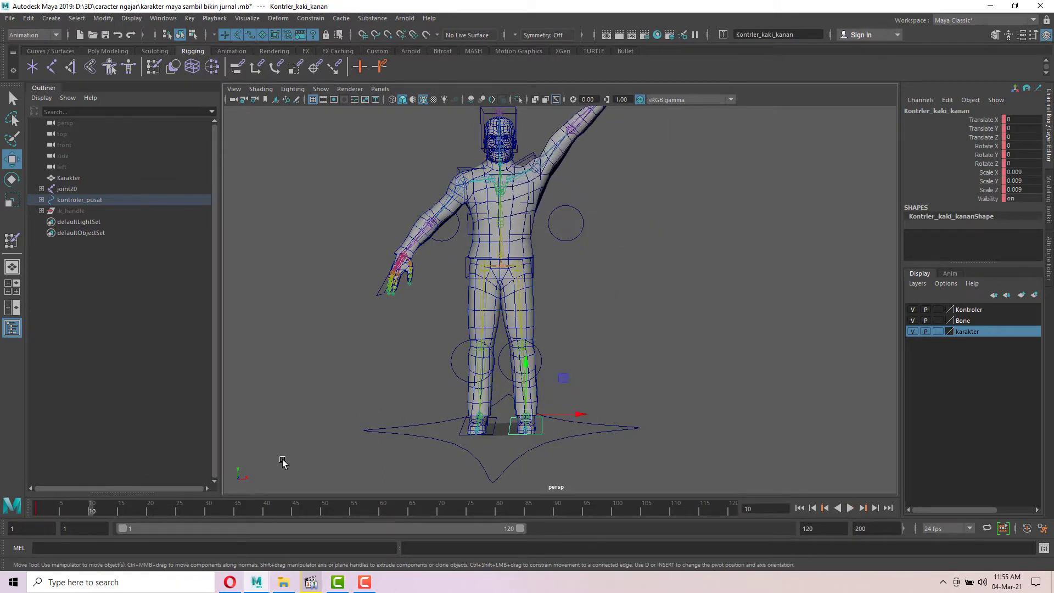
pyautogui.moveTo(565, 384); pyautogui.dragTo(650, 264)
pyautogui.press('e')
pyautogui.press('w')
pyautogui.press('s')
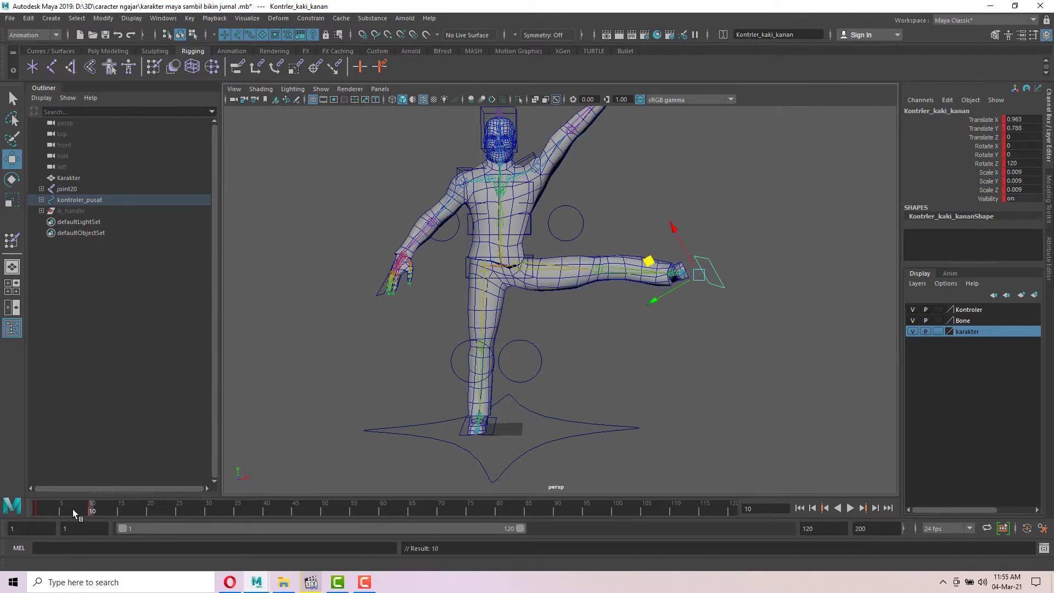
# - Preview the arm and leg animation between frames 1 and 10, check the hip deformation, and return to frame 1
pyautogui.moveTo(73, 508)
pyautogui.mouseDown()
pyautogui.moveTo(24, 511)
pyautogui.moveTo(90, 508)
pyautogui.mouseUp()
pyautogui.scroll(4, 527, 310)
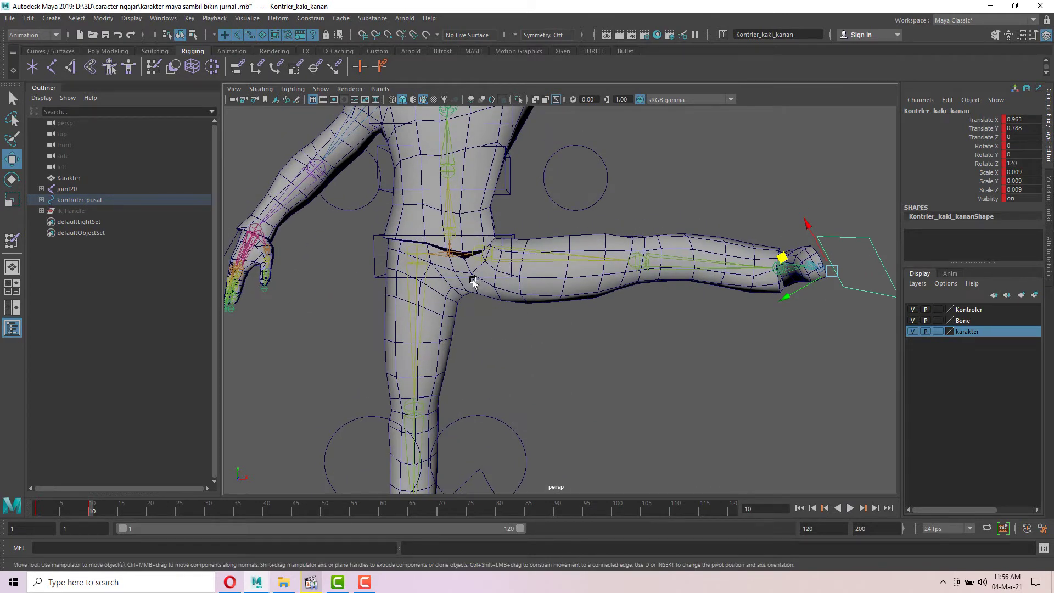
pyautogui.scroll(-6, 473, 282)
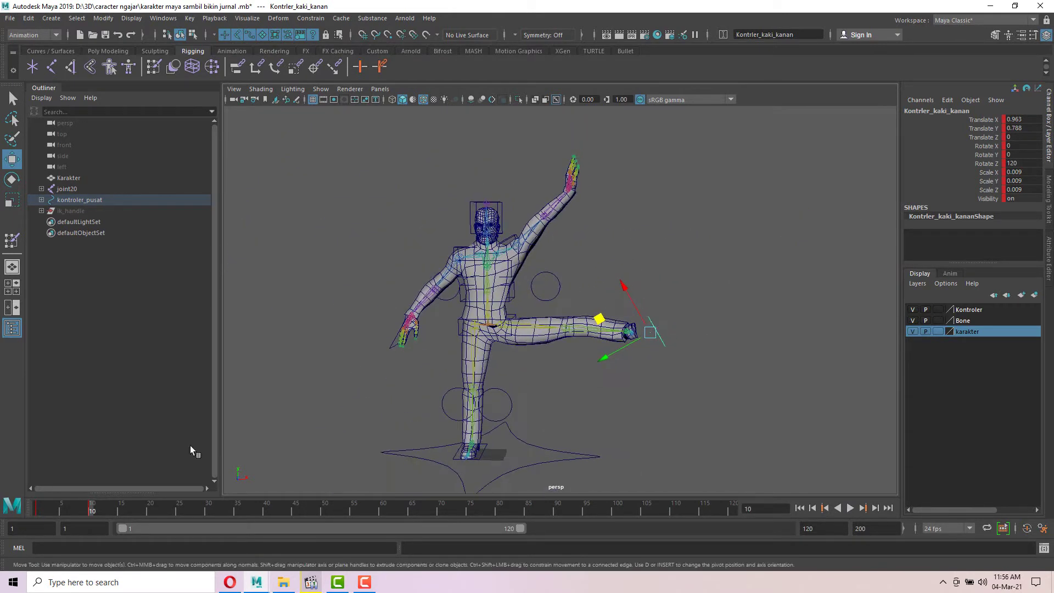
pyautogui.hotkey('alt', 'v')
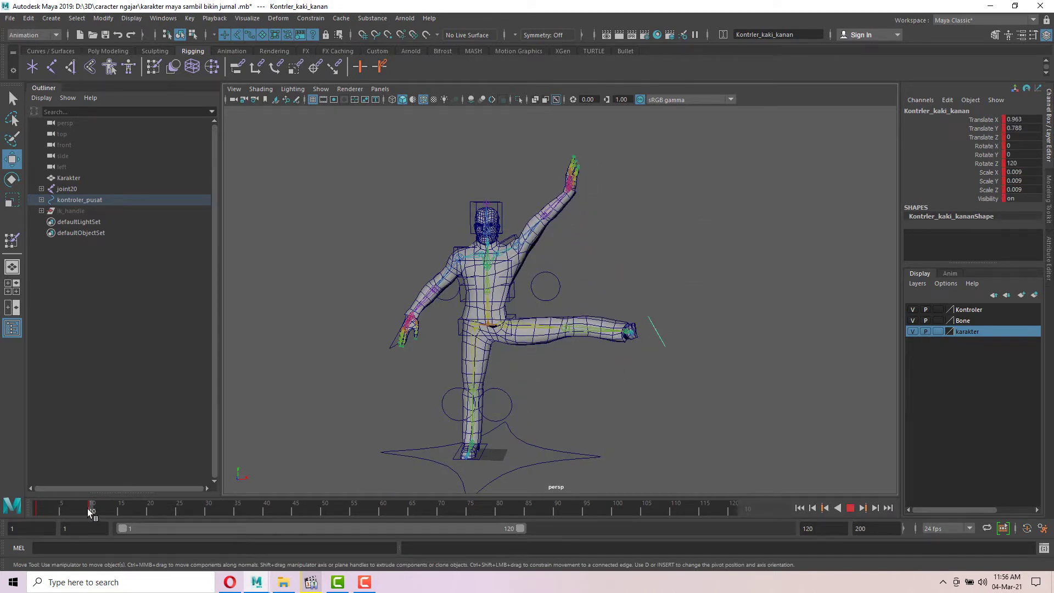
pyautogui.moveTo(87, 509); pyautogui.dragTo(38, 506)
pyautogui.scroll(5, 494, 188)
pyautogui.keyDown('alt'); pyautogui.moveTo(494, 188); pyautogui.dragTo(604, 286, button='middle'); pyautogui.keyUp('alt')
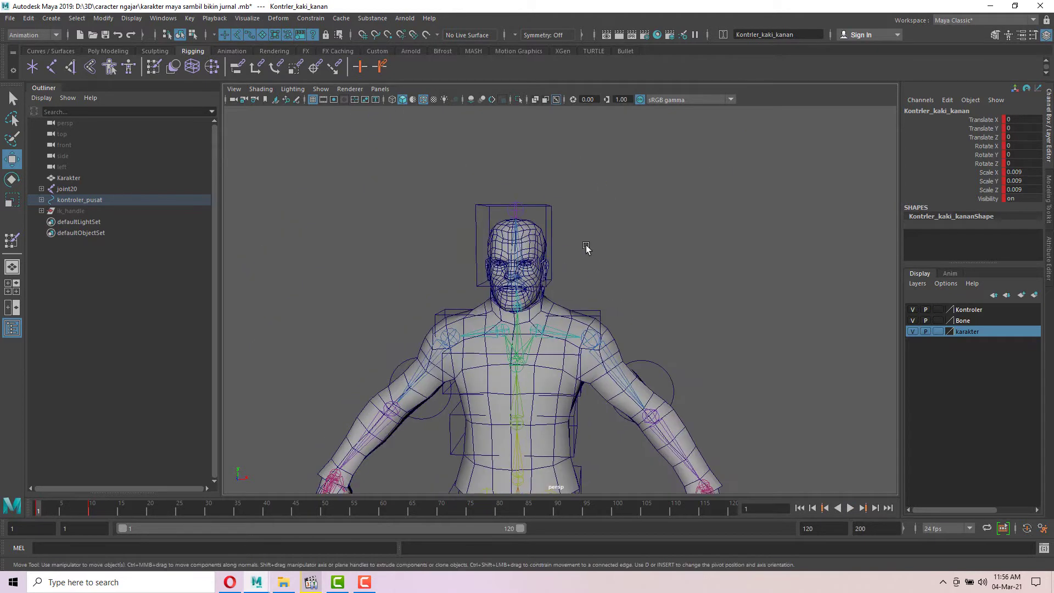
# - Set a keyframe at frame 1 on the head controller Kontrler_kepala in its rest position
pyautogui.click(557, 228)
pyautogui.click(552, 222)
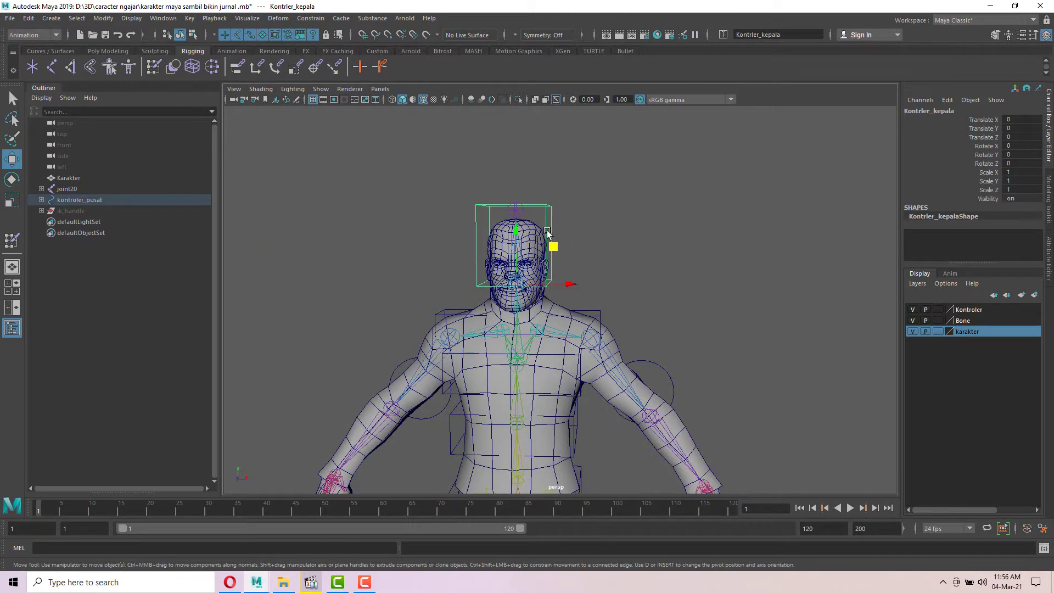
pyautogui.press('s')
pyautogui.hotkey('alt', 'v')
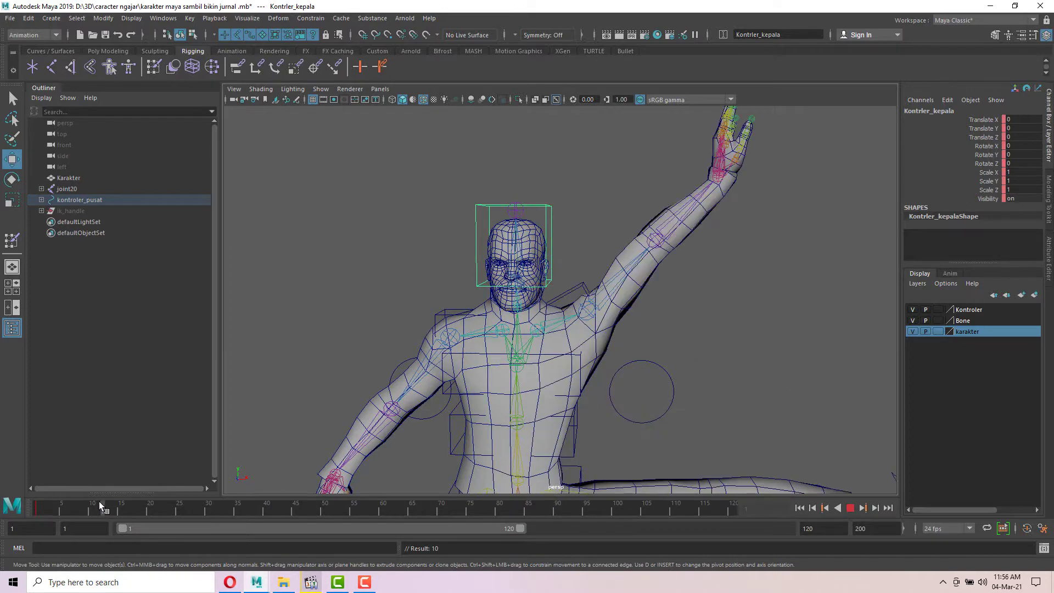
# - At frame 10, tilt Kontrler_kepala back to Rotate X -75, set a keyframe, and preview the head motion
pyautogui.click(92, 502)
pyautogui.scroll(4, 494, 247)
pyautogui.press('e')
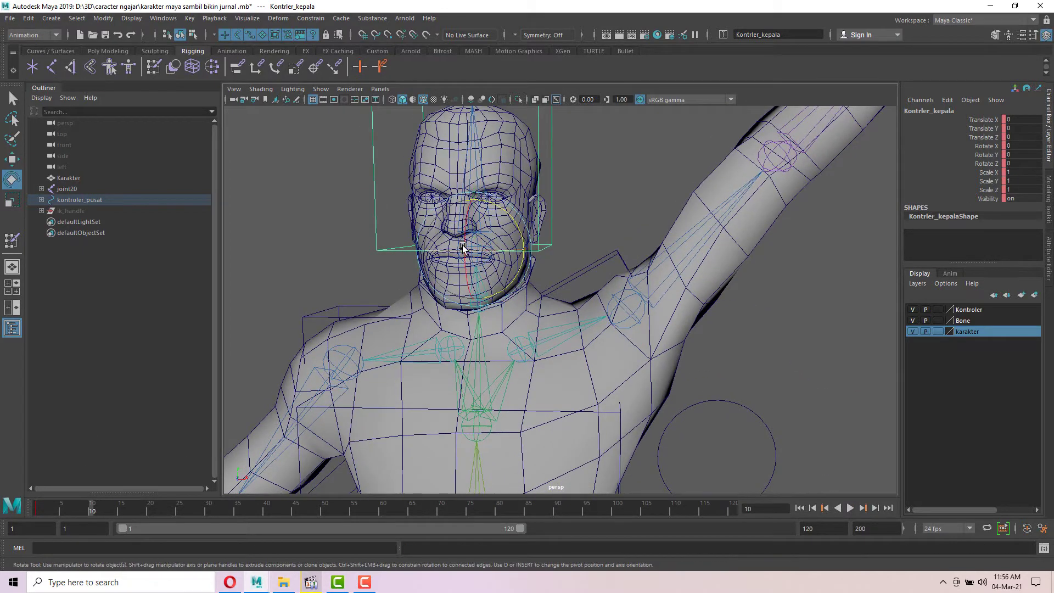
pyautogui.moveTo(468, 176)
pyautogui.mouseDown()
pyautogui.moveTo(468, 216)
pyautogui.moveTo(468, 182)
pyautogui.mouseUp()
pyautogui.keyDown('alt'); pyautogui.moveTo(549, 209); pyautogui.dragTo(369, 276); pyautogui.keyUp('alt')
pyautogui.press('s')
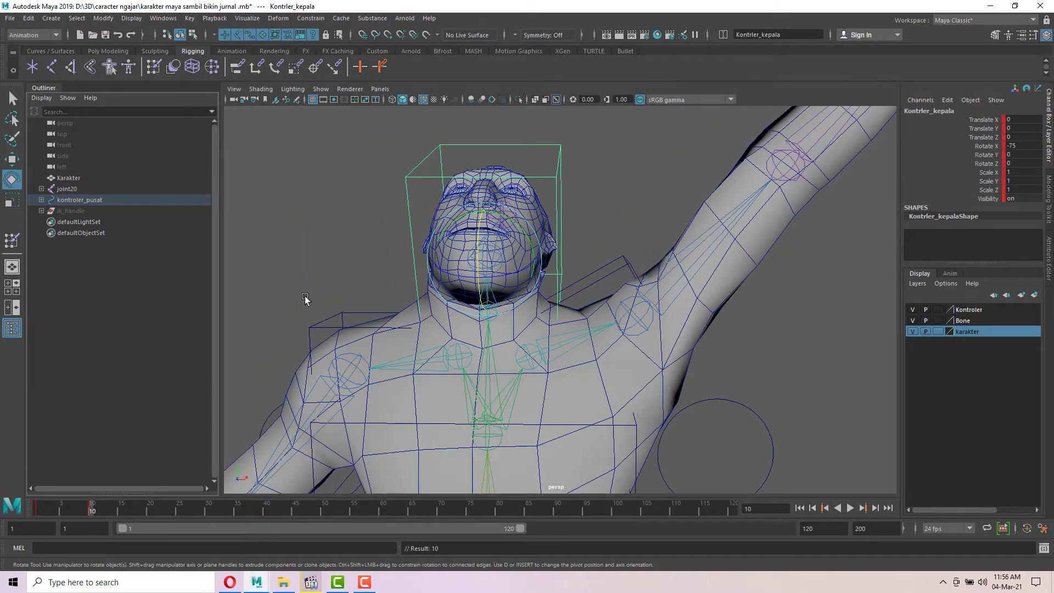
pyautogui.hotkey('alt', 'v')
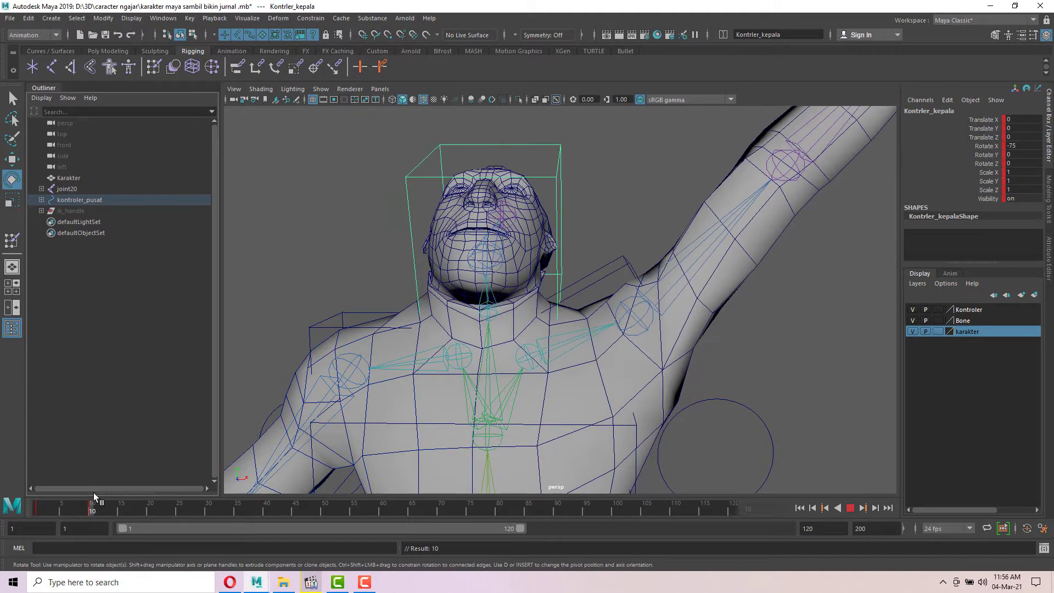
# - At frame 20, tilt Kontrler_kepala forward to Rotate X 75, set a keyframe, and start a preview
pyautogui.hotkey('alt', 'v')
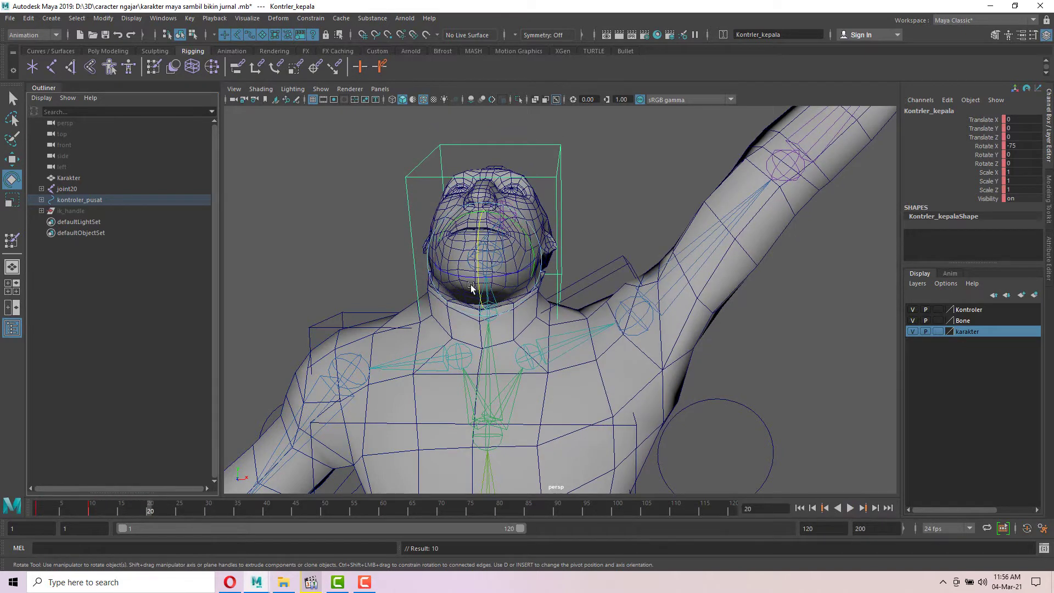
pyautogui.moveTo(477, 241); pyautogui.dragTo(492, 346)
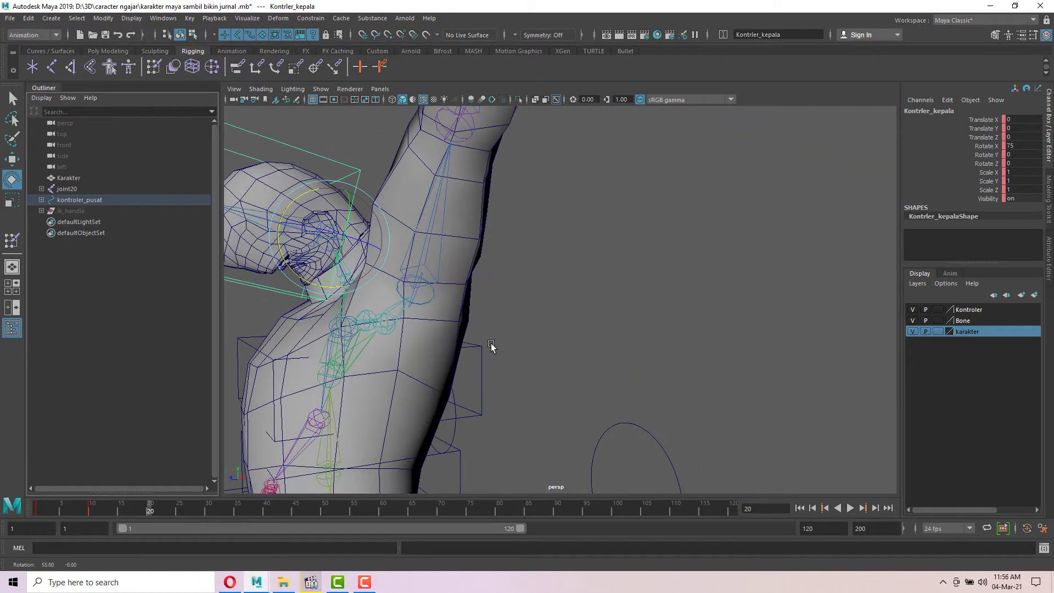
pyautogui.keyDown('alt'); pyautogui.moveTo(308, 308); pyautogui.dragTo(162, 466); pyautogui.keyUp('alt')
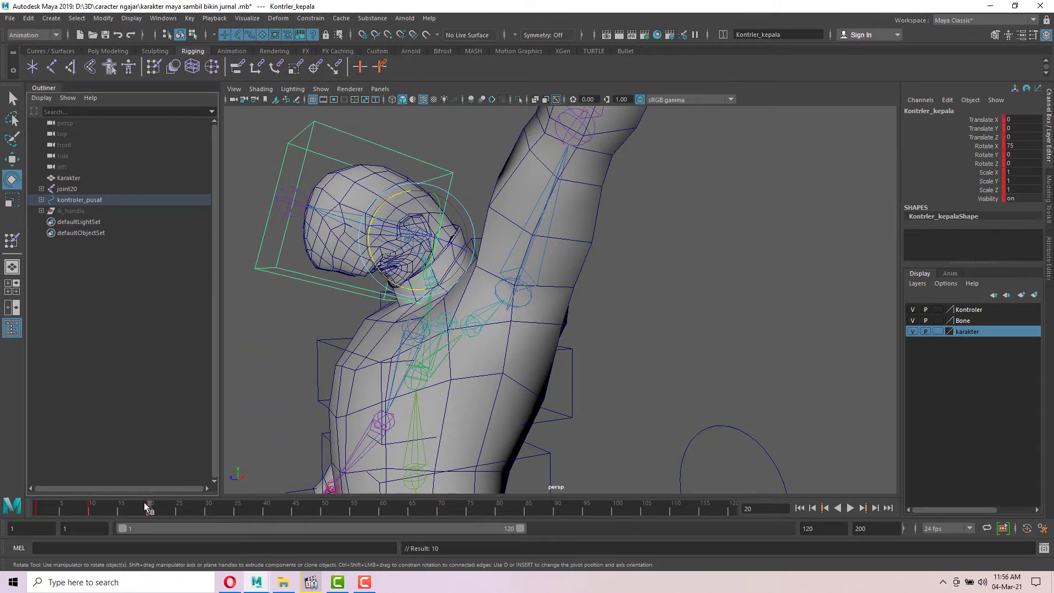
pyautogui.hotkey('alt', 'v')
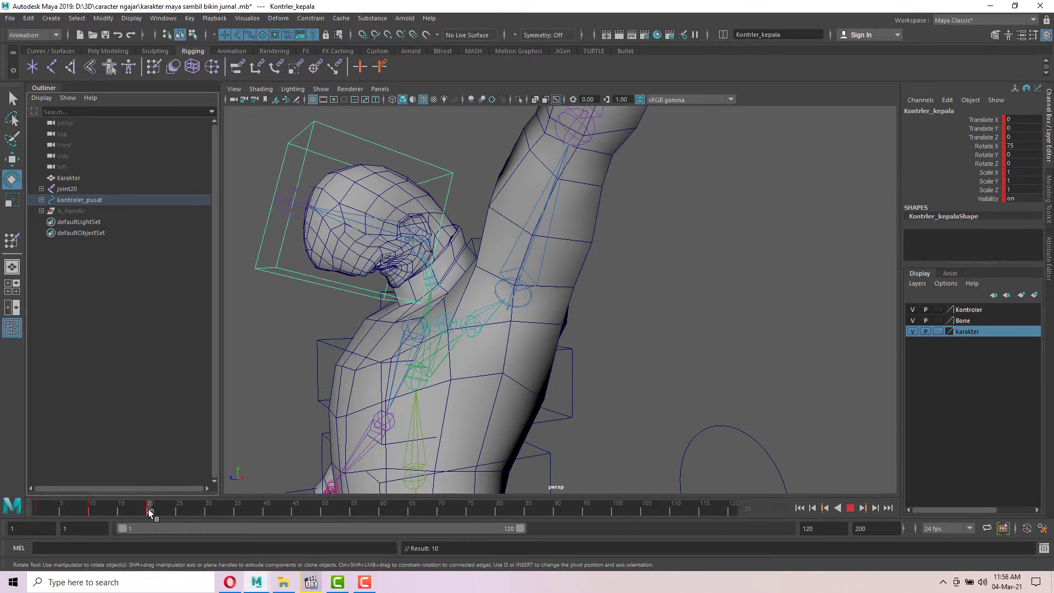
# - At frame 20, lower the hand controller Kontrler_tangan_kanan and rotate it to Rotate X -45, Rotate Z 30
pyautogui.scroll(-5, 360, 347)
pyautogui.keyDown('alt'); pyautogui.moveTo(360, 348); pyautogui.dragTo(472, 343); pyautogui.keyUp('alt')
pyautogui.keyDown('alt'); pyautogui.moveTo(675, 276); pyautogui.dragTo(545, 305, button='middle'); pyautogui.keyUp('alt')
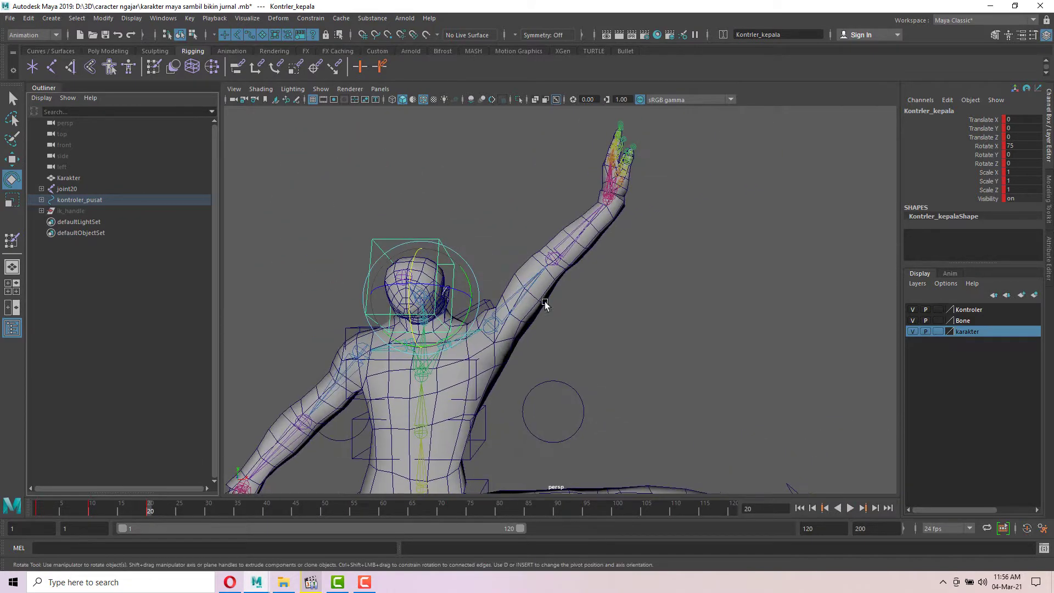
pyautogui.scroll(-3, 545, 305)
pyautogui.keyDown('alt'); pyautogui.moveTo(618, 238); pyautogui.dragTo(567, 261); pyautogui.keyUp('alt')
pyautogui.scroll(-2, 567, 261)
pyautogui.click(646, 223)
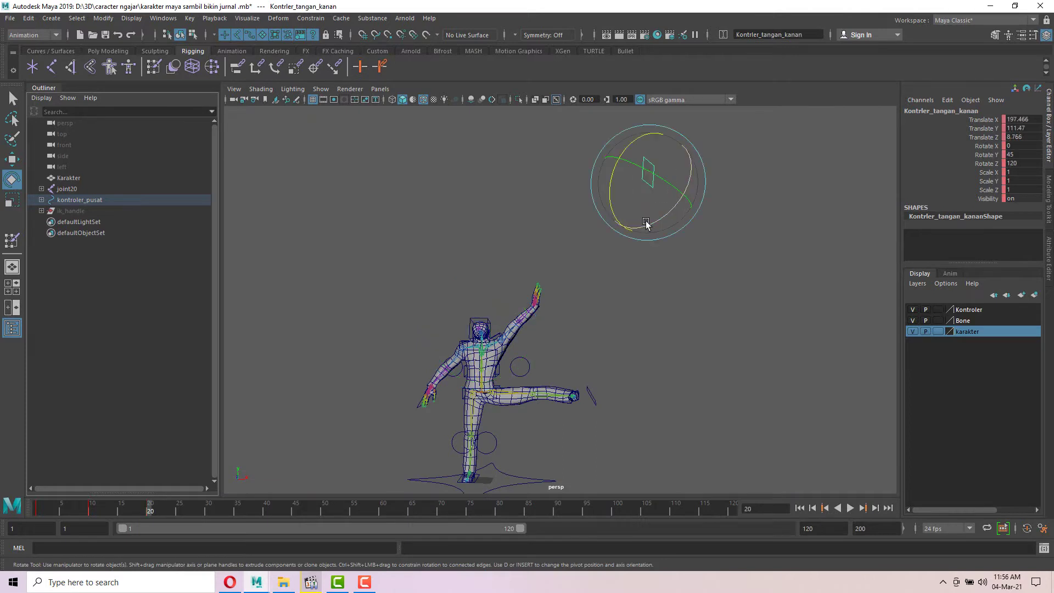
pyautogui.press('w')
pyautogui.moveTo(609, 206); pyautogui.dragTo(555, 365)
pyautogui.scroll(3, 556, 365)
pyautogui.press('e')
pyautogui.moveTo(665, 365); pyautogui.dragTo(734, 439)
# - Set a keyframe on the shoulder controller Kontrler_bahu_kanan at frame 20 and rotate it to Rotate Z 15
pyautogui.click(454, 368)
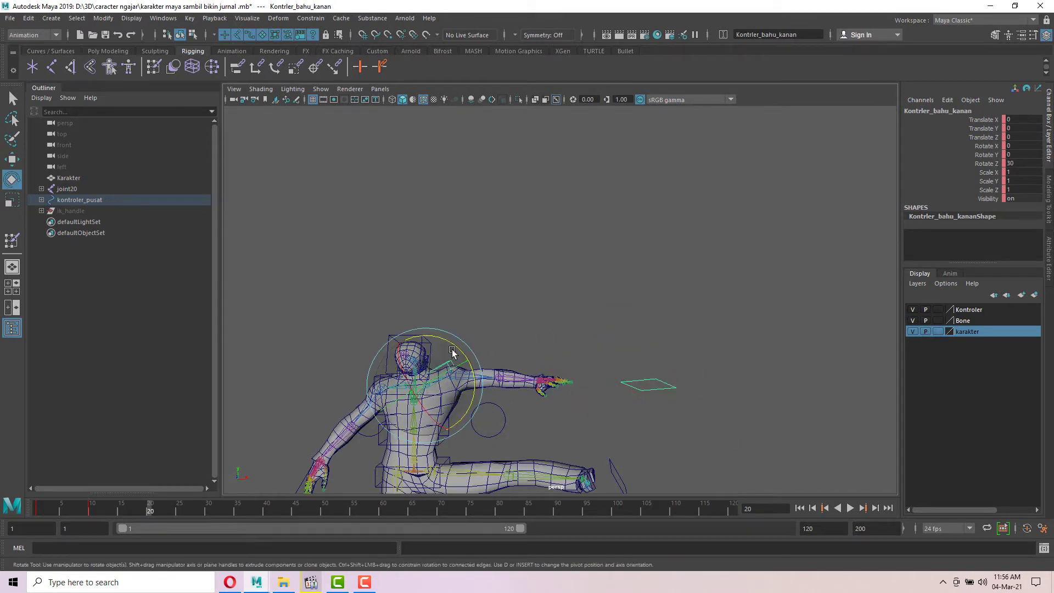
pyautogui.press('s')
pyautogui.moveTo(453, 342); pyautogui.dragTo(462, 351)
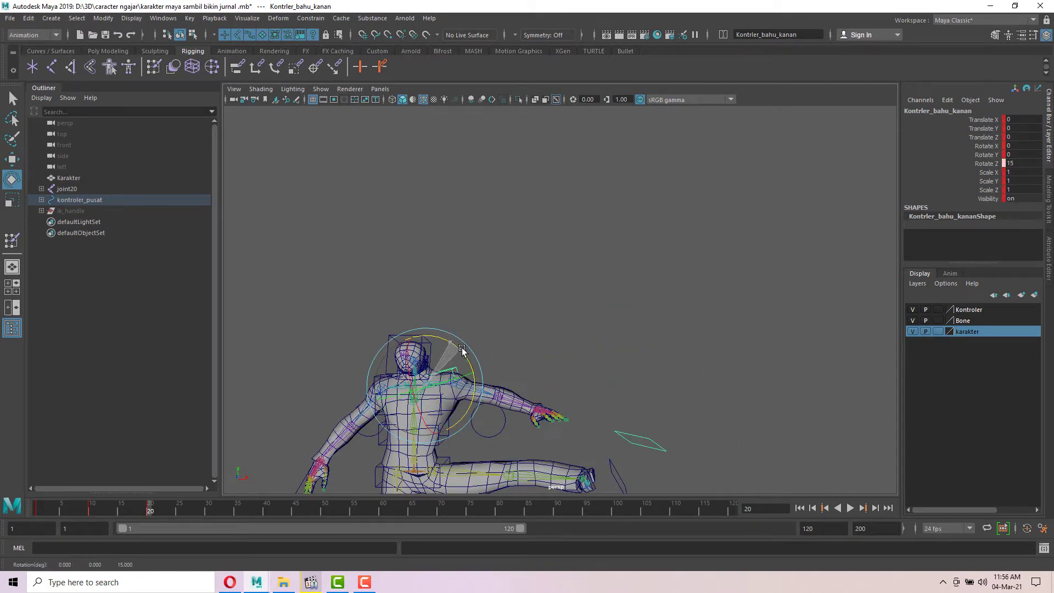
# - At frame 20, move Kontrler_tangan_kanan to about Translate X 82.036, Y 4.203, Z -26.415 with Rotate X 0, and set a keyframe
pyautogui.click(660, 434)
pyautogui.press('w')
pyautogui.click(638, 446)
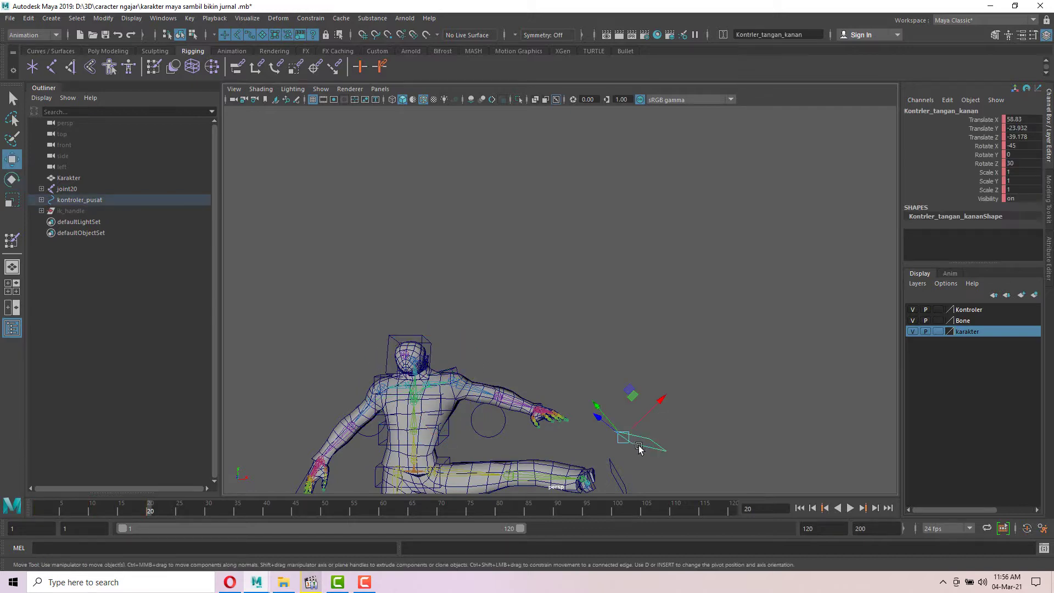
pyautogui.moveTo(633, 406); pyautogui.dragTo(591, 275)
pyautogui.press('e')
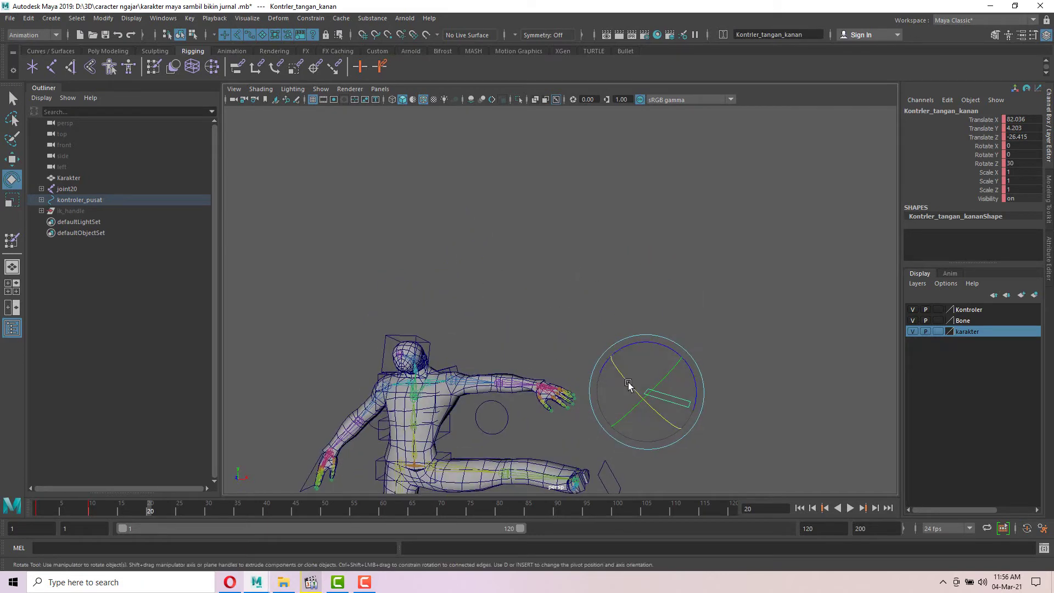
# - Try rotating Kontrler_tangan_kanan freely to about Rotate X 7.631, Y 12.953, Z 60.867 at frame 20
pyautogui.moveTo(628, 384); pyautogui.dragTo(679, 300)
pyautogui.moveTo(613, 333); pyautogui.dragTo(519, 366)
pyautogui.keyDown('alt'); pyautogui.moveTo(614, 342); pyautogui.dragTo(616, 384); pyautogui.keyUp('alt')
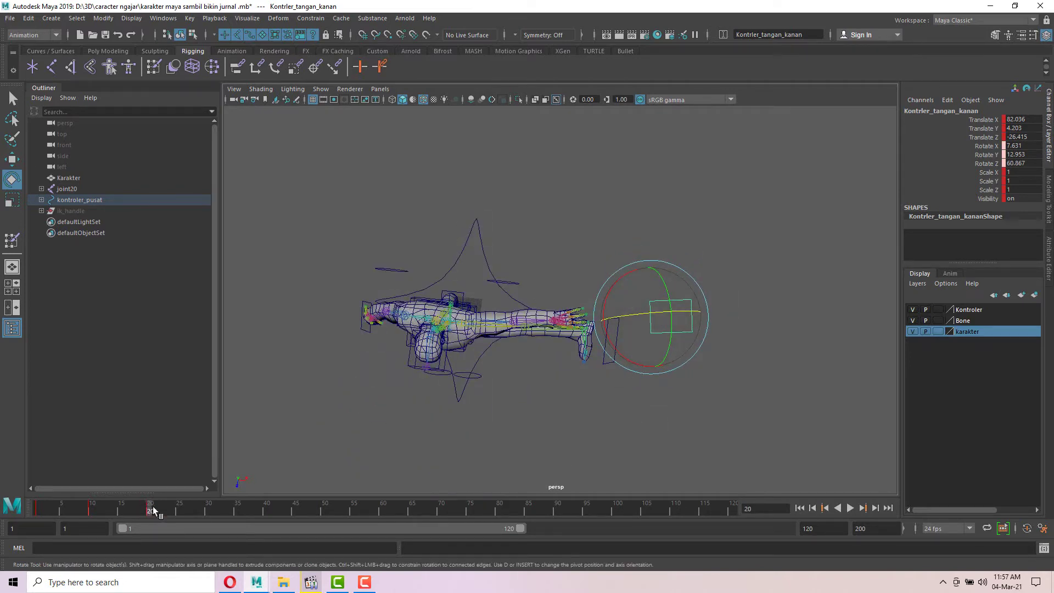
# - At frame 30, bring Kontrler_tangan_kanan in to about Translate X -17.473, Y 23.169, Z -5.256 and set Rotate X -75
pyautogui.moveTo(152, 510); pyautogui.dragTo(206, 511)
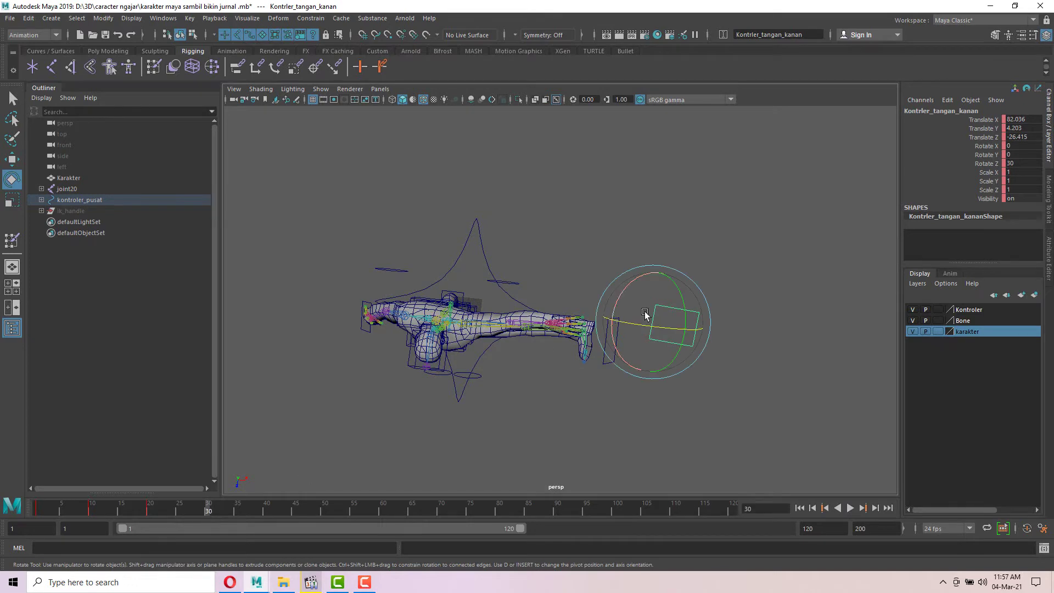
pyautogui.press('w')
pyautogui.moveTo(613, 365); pyautogui.dragTo(619, 287)
pyautogui.keyDown('alt'); pyautogui.moveTo(477, 245); pyautogui.dragTo(574, 223); pyautogui.keyUp('alt')
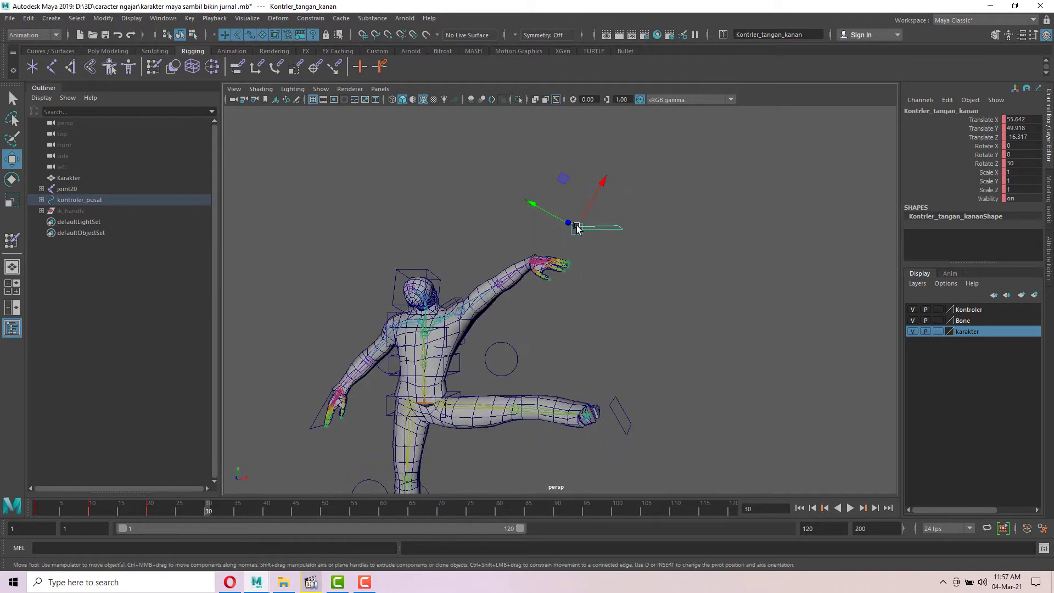
pyautogui.moveTo(565, 181); pyautogui.dragTo(476, 373)
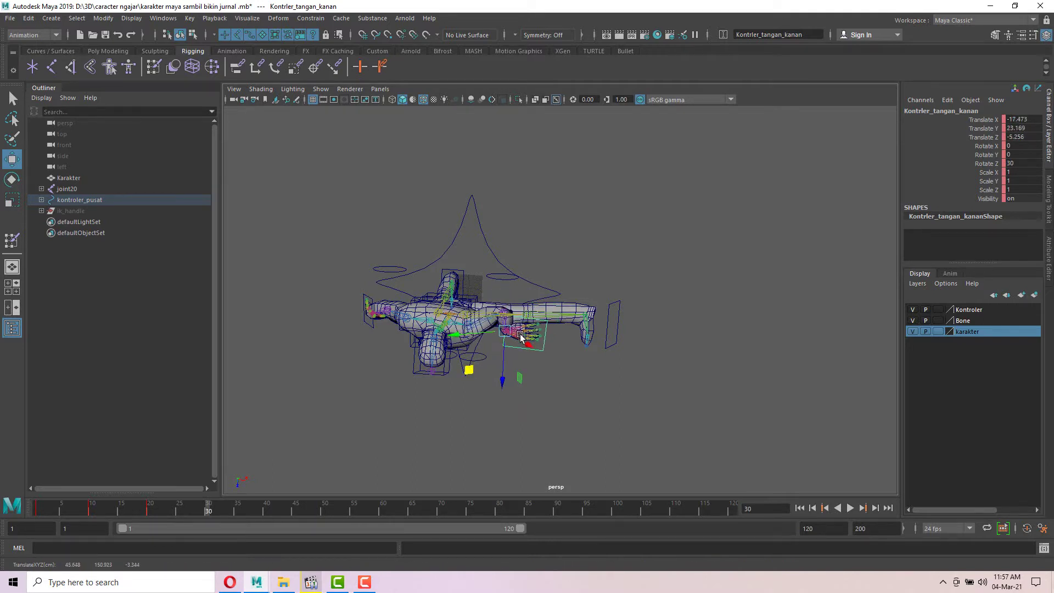
pyautogui.press('e')
pyautogui.moveTo(511, 307); pyautogui.dragTo(511, 281)
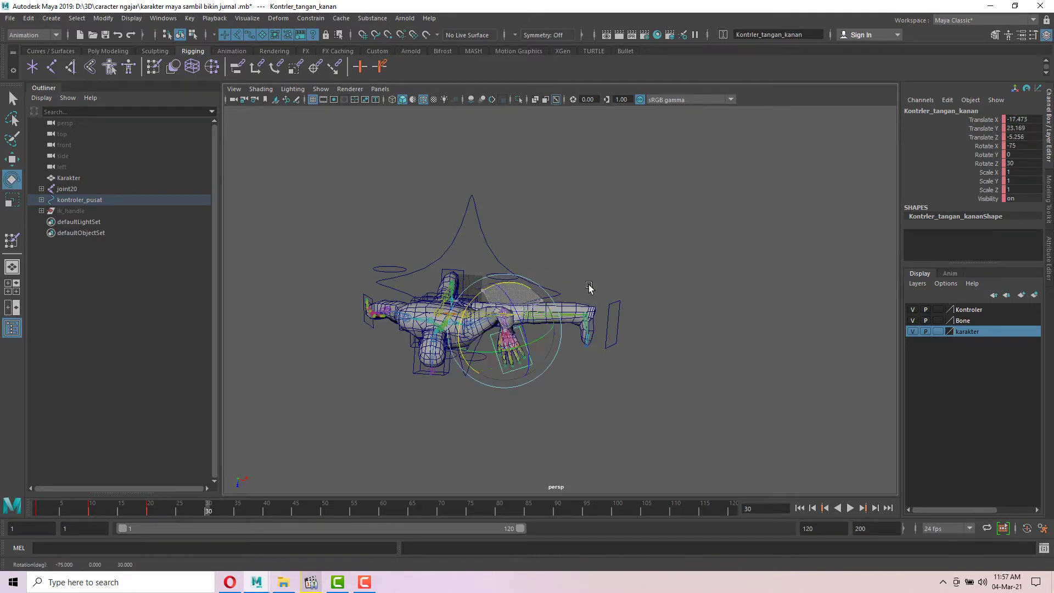
# - Lower the elbow controller kontrler_siku_kanan to about Translate X 0.034, Y -0.424, and shift the hand controller to about Translate X -9.023, Y 22.852, Z -6.462
pyautogui.click(590, 265)
pyautogui.click(501, 276)
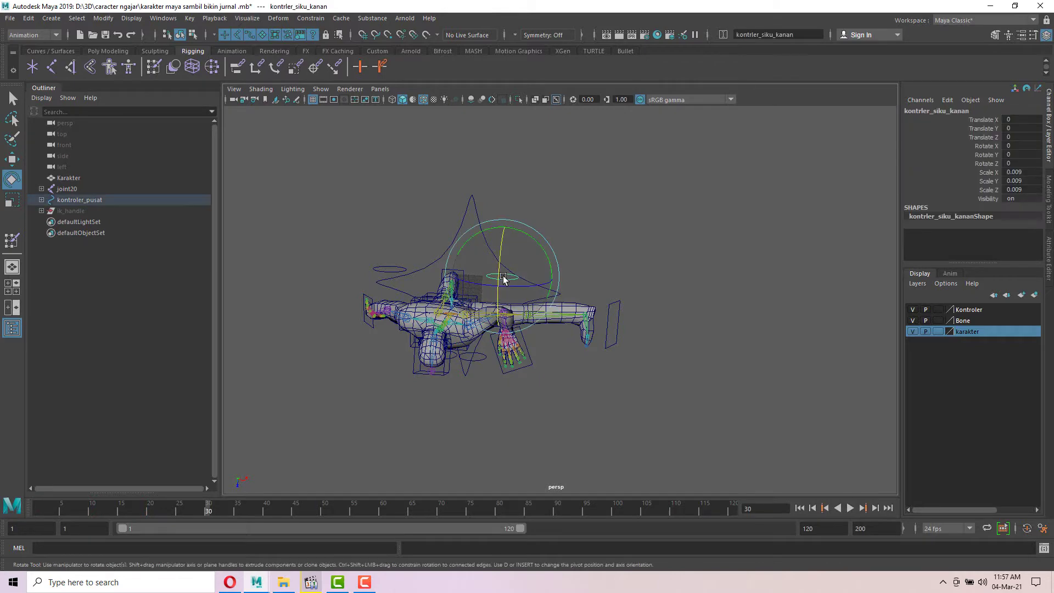
pyautogui.keyDown('alt'); pyautogui.moveTo(600, 275); pyautogui.dragTo(572, 239); pyautogui.keyUp('alt')
pyautogui.press('w')
pyautogui.moveTo(538, 327); pyautogui.dragTo(546, 390)
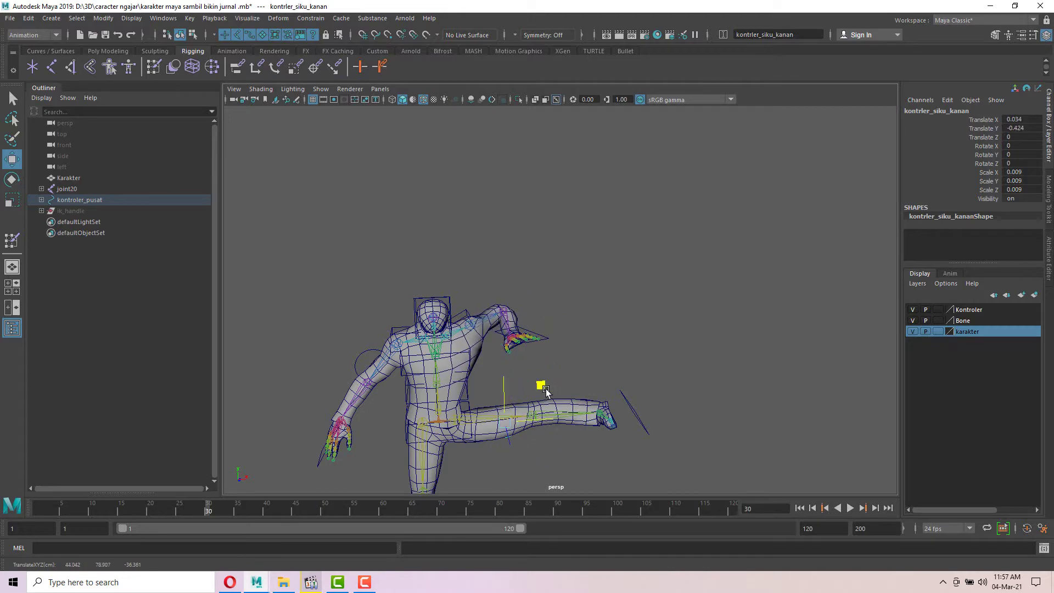
pyautogui.click(545, 336)
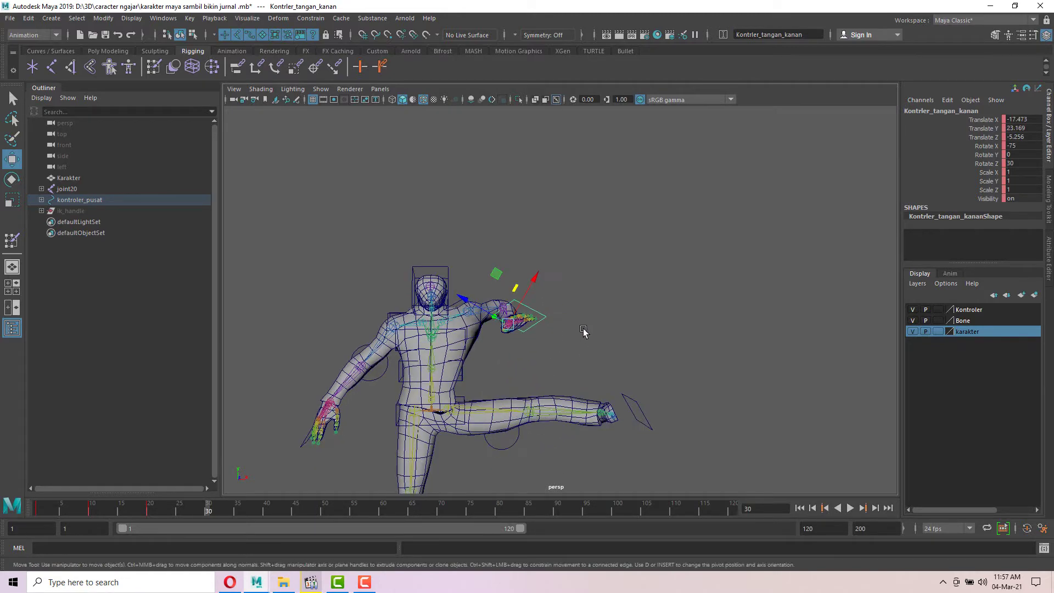
pyautogui.moveTo(496, 273)
pyautogui.mouseDown()
pyautogui.moveTo(502, 301)
pyautogui.moveTo(514, 271)
pyautogui.mouseUp()
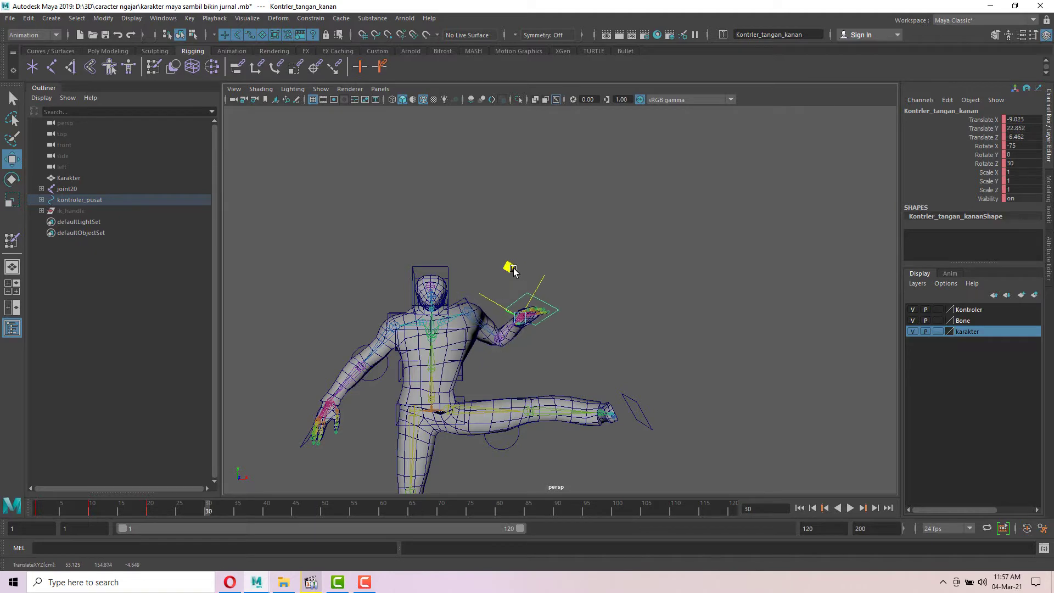
# - Move kontrler_siku_kanan to about Translate Y 0.129, Translate Z -0.158, set a keyframe at frame 30, and preview the motion
pyautogui.click(517, 441)
pyautogui.moveTo(499, 396); pyautogui.dragTo(550, 376)
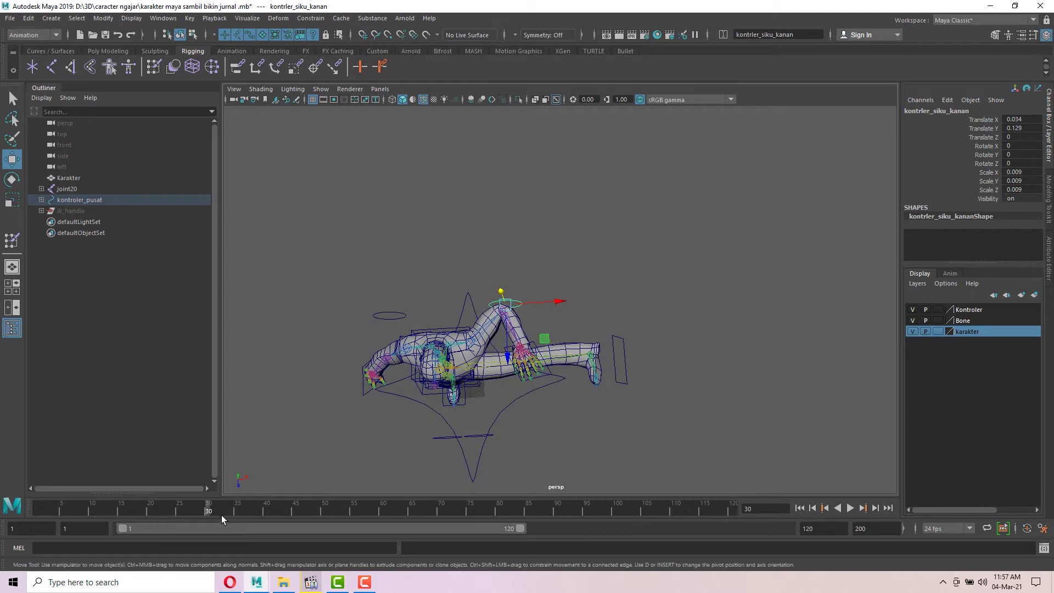
pyautogui.moveTo(520, 313); pyautogui.dragTo(519, 288)
pyautogui.press('s')
pyautogui.hotkey('alt', 'v')
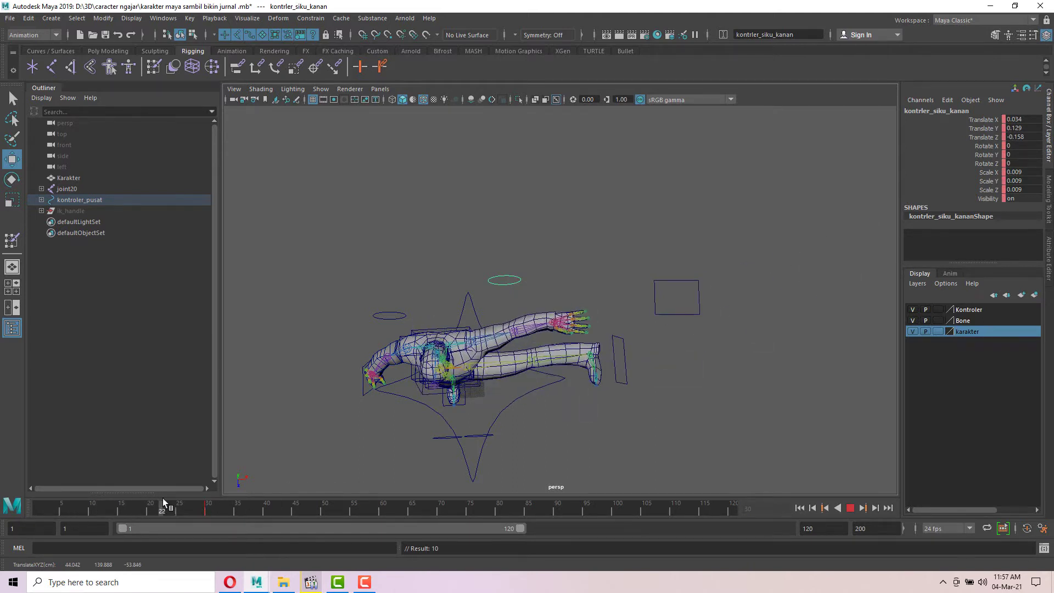
# - With Auto Key on at frame 30, pull Kontrler_tangan_kanan in toward the shoulder and rotate it to about Rotate X -60, Y -43.08, Z 44.511
pyautogui.click(704, 296)
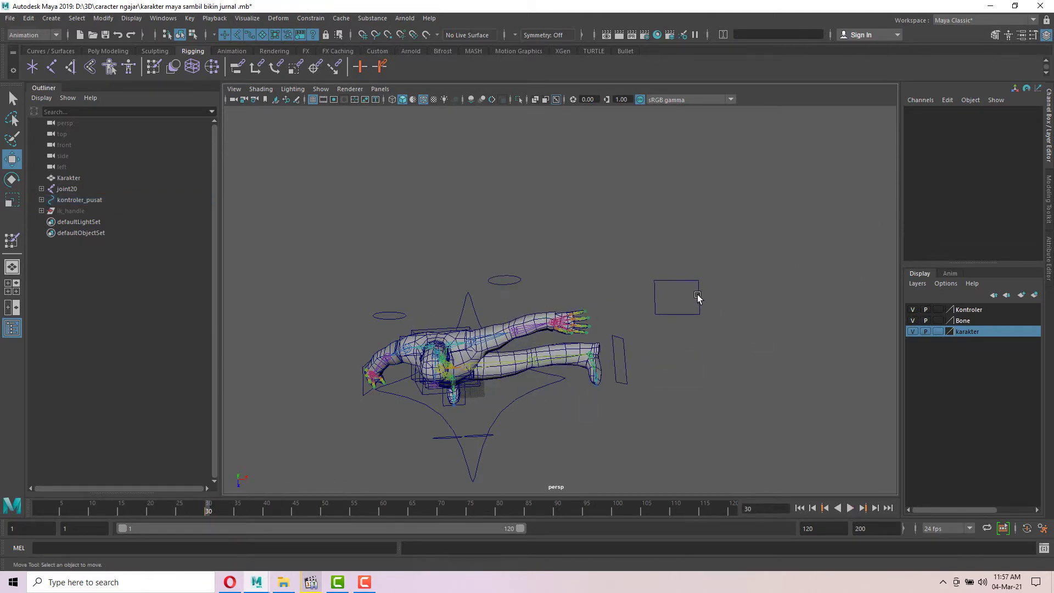
pyautogui.click(697, 294)
pyautogui.moveTo(220, 505)
pyautogui.mouseDown()
pyautogui.moveTo(158, 516)
pyautogui.moveTo(207, 509)
pyautogui.mouseUp()
pyautogui.moveTo(628, 332); pyautogui.dragTo(565, 373, button='middle')
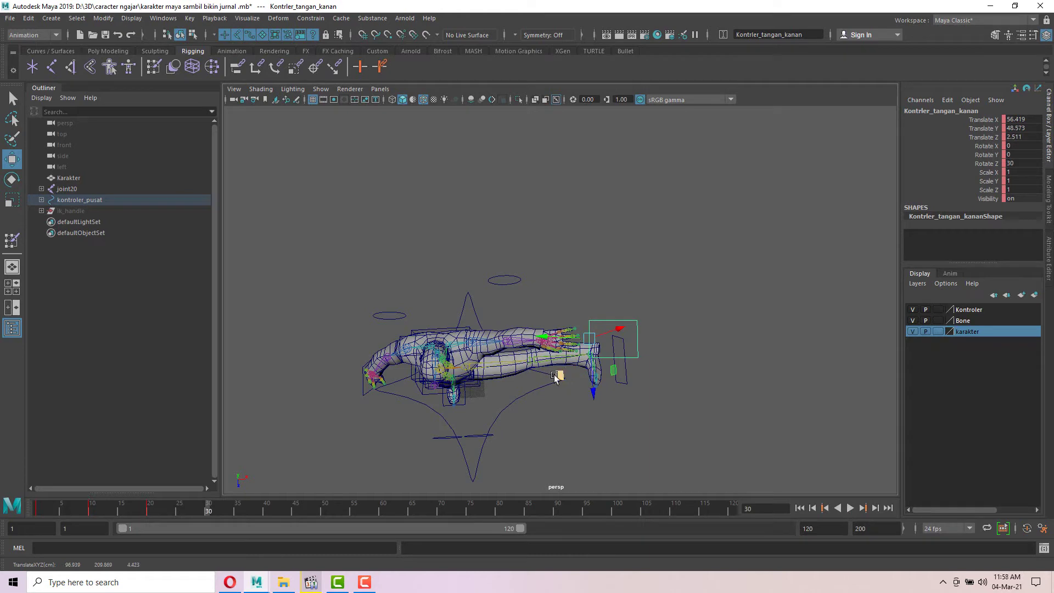
pyautogui.keyDown('alt'); pyautogui.moveTo(544, 430); pyautogui.dragTo(603, 386); pyautogui.keyUp('alt')
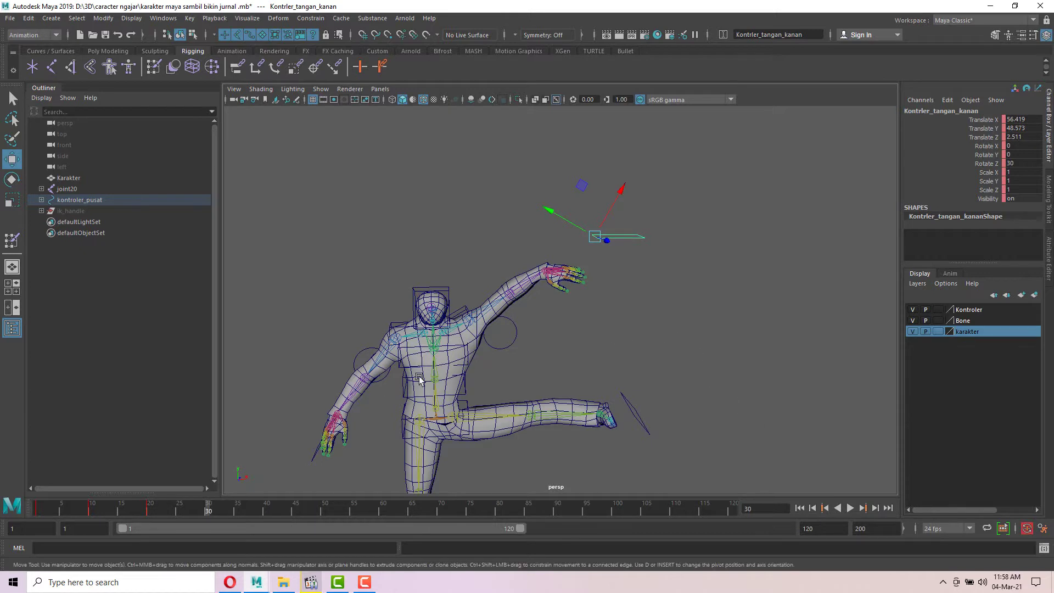
pyautogui.moveTo(582, 213); pyautogui.dragTo(503, 290, button='middle')
pyautogui.press('e')
pyautogui.moveTo(533, 356); pyautogui.dragTo(1028, 517)
pyautogui.moveTo(538, 320); pyautogui.dragTo(485, 261)
pyautogui.press('w')
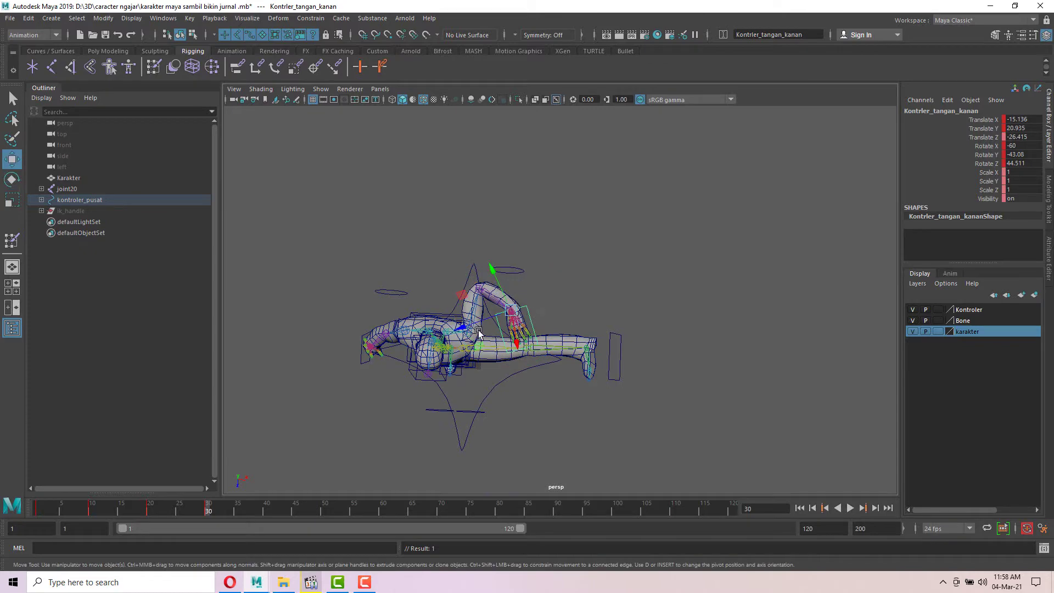
pyautogui.moveTo(463, 317); pyautogui.dragTo(501, 299)
# - Lower kontrler_siku_kanan to about Translate Y -0.063 at frame 30
pyautogui.click(567, 343)
pyautogui.click(565, 329)
pyautogui.keyDown('alt'); pyautogui.moveTo(501, 298); pyautogui.dragTo(524, 301, button='right'); pyautogui.keyUp('alt')
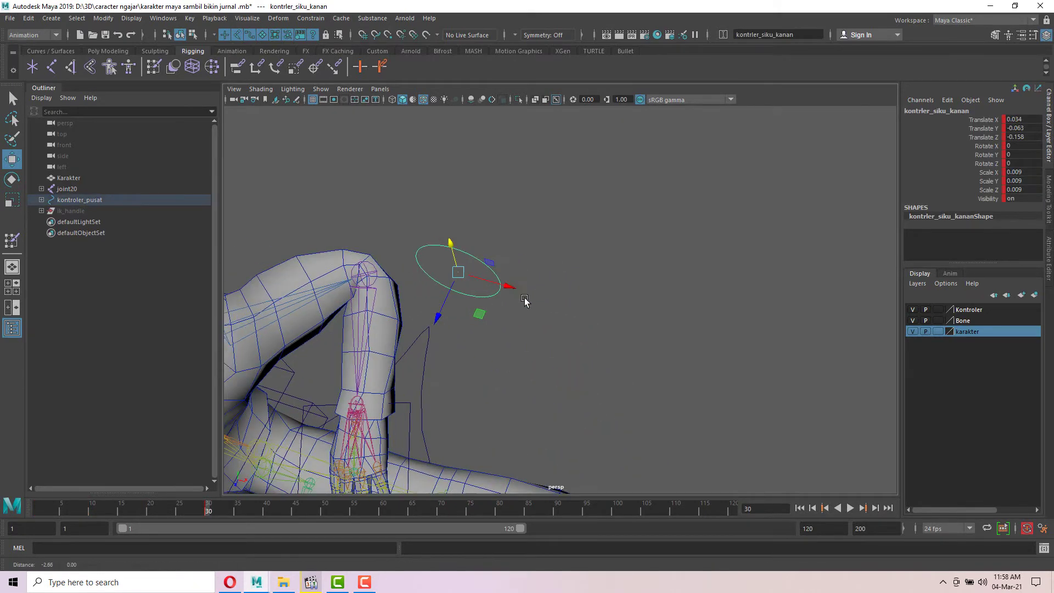
pyautogui.keyDown('alt'); pyautogui.moveTo(524, 300); pyautogui.dragTo(623, 298, button='middle'); pyautogui.keyUp('alt')
pyautogui.scroll(-5, 455, 329)
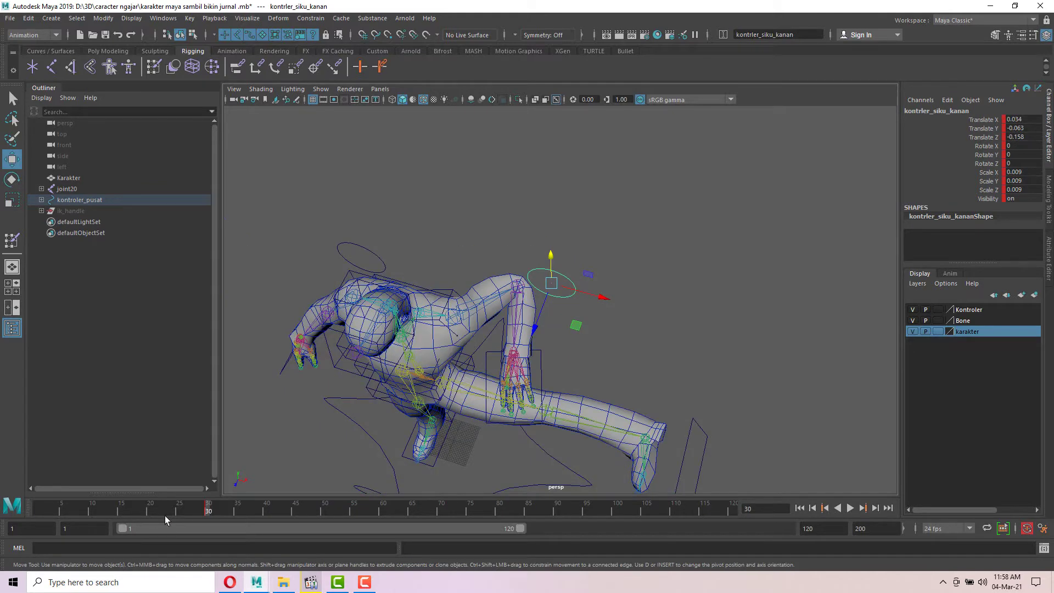
# - Scrub the frames before 30 to check the elbow bend, return to frame 30, and inspect the arm from the front
pyautogui.moveTo(208, 511)
pyautogui.mouseDown()
pyautogui.moveTo(50, 510)
pyautogui.moveTo(189, 509)
pyautogui.mouseUp()
pyautogui.moveTo(185, 504)
pyautogui.mouseDown()
pyautogui.moveTo(170, 503)
pyautogui.moveTo(203, 502)
pyautogui.mouseUp()
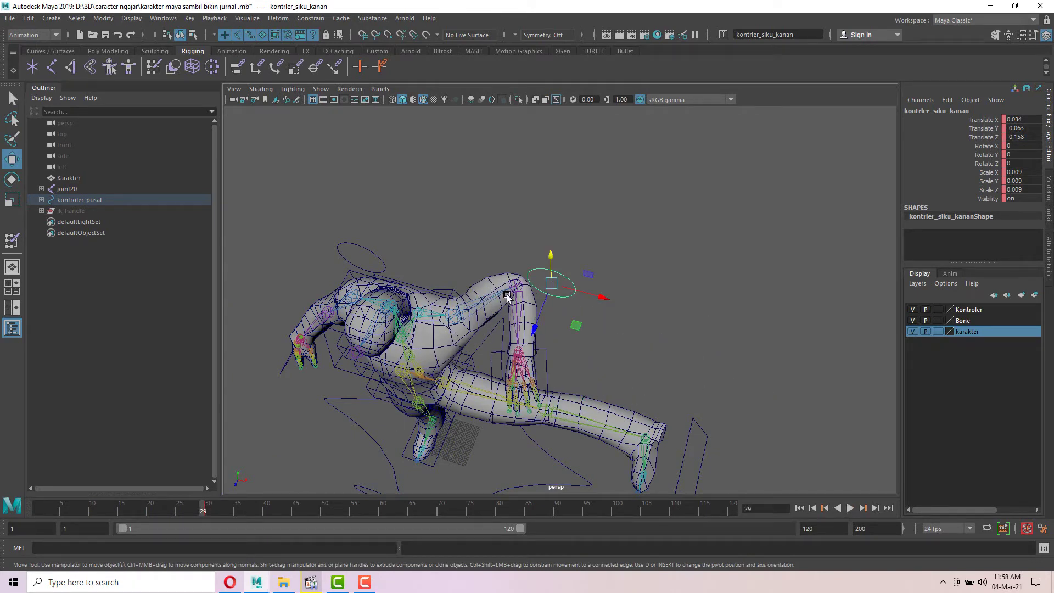
pyautogui.moveTo(202, 509); pyautogui.dragTo(220, 506)
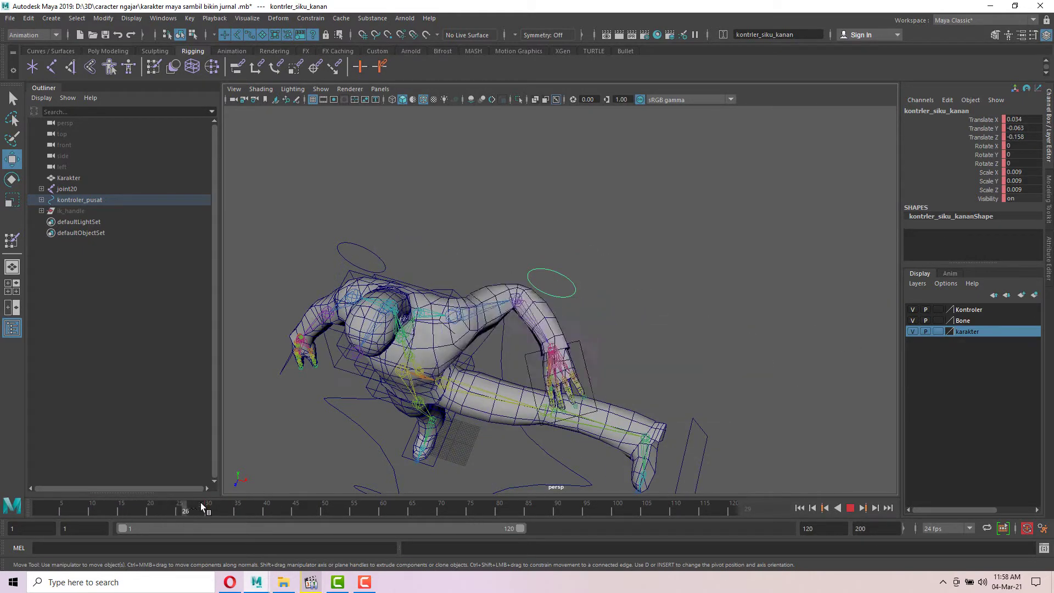
pyautogui.click(208, 508)
pyautogui.keyDown('alt'); pyautogui.moveTo(384, 356); pyautogui.dragTo(459, 321); pyautogui.keyUp('alt')
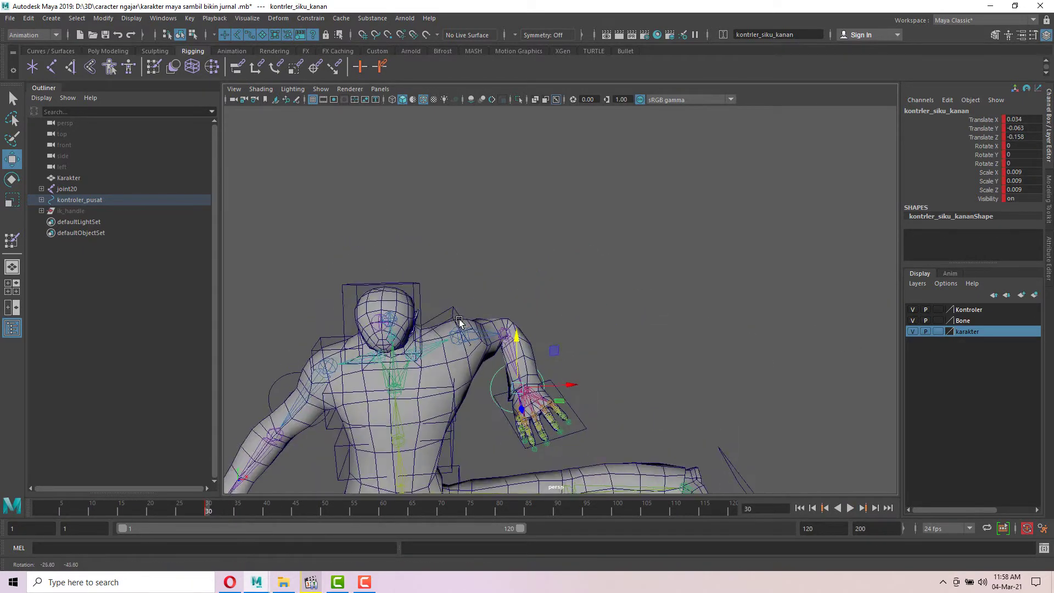
# - At frame 30, move Kontrler_tangan_kanan to about Translate X -23.001, Y 15.652, Z -6.04
pyautogui.scroll(-3, 439, 357)
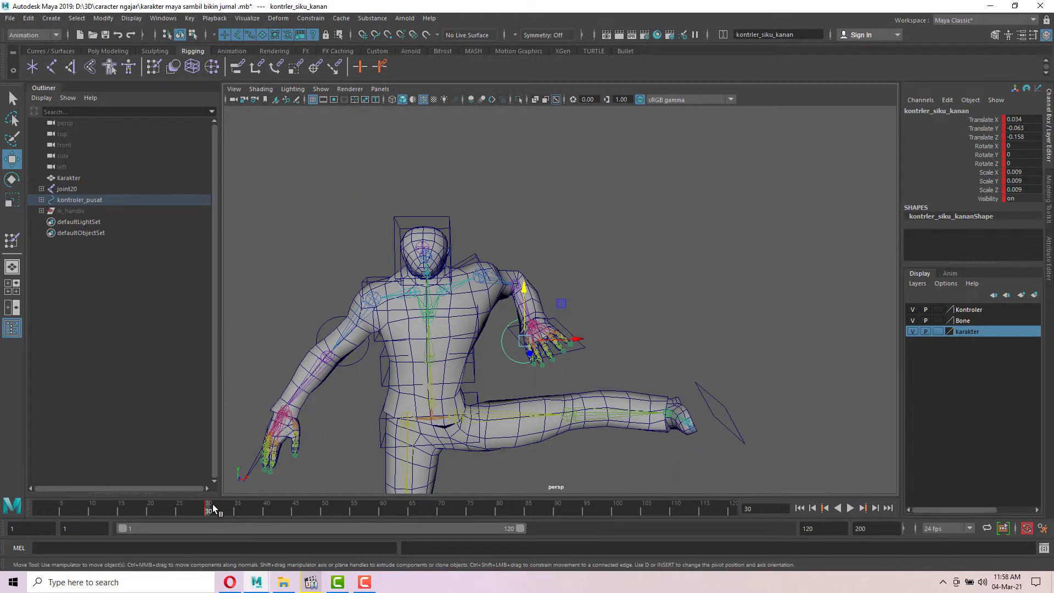
pyautogui.keyDown('alt'); pyautogui.moveTo(581, 315); pyautogui.dragTo(577, 346); pyautogui.keyUp('alt')
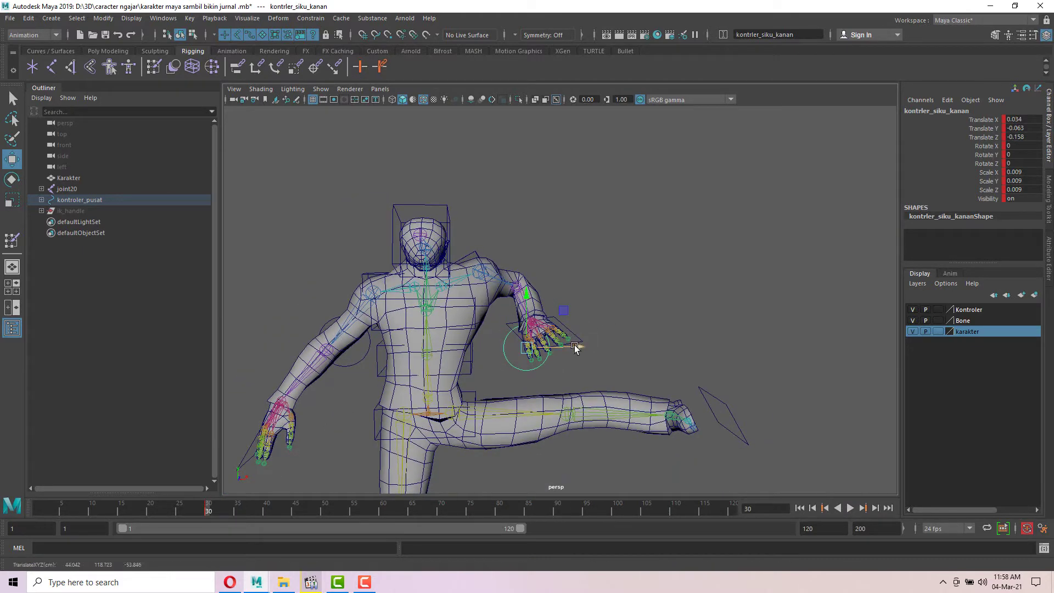
pyautogui.click(581, 352)
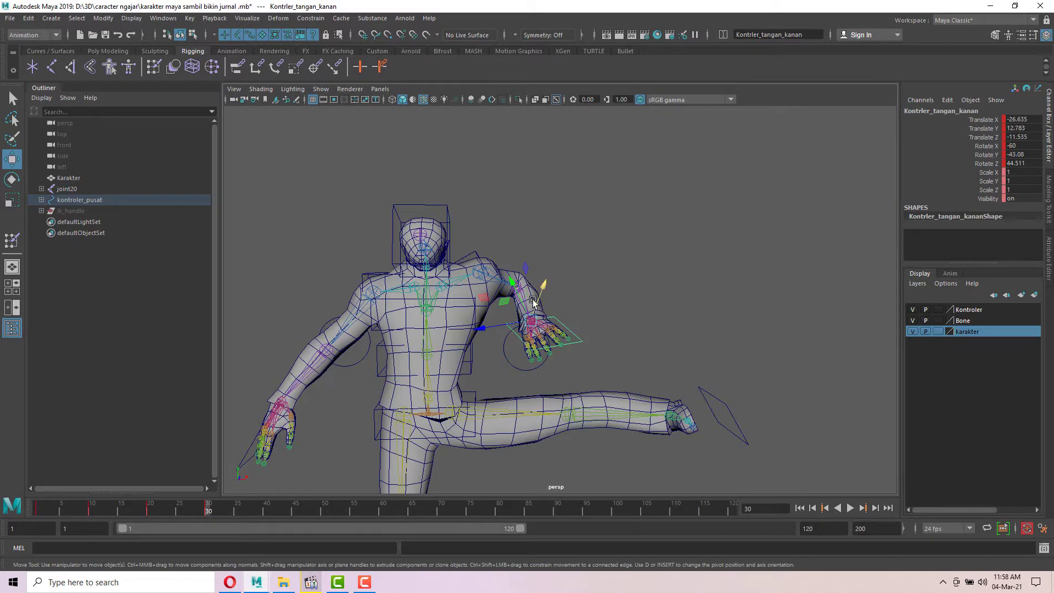
pyautogui.moveTo(522, 268); pyautogui.dragTo(530, 259)
pyautogui.scroll(-4, 489, 414)
# - At frame 10, rotate Kontrler_kaki_kanan to Rotate Z 75 and play back the motion
pyautogui.moveTo(210, 507); pyautogui.dragTo(91, 511)
pyautogui.click(662, 359)
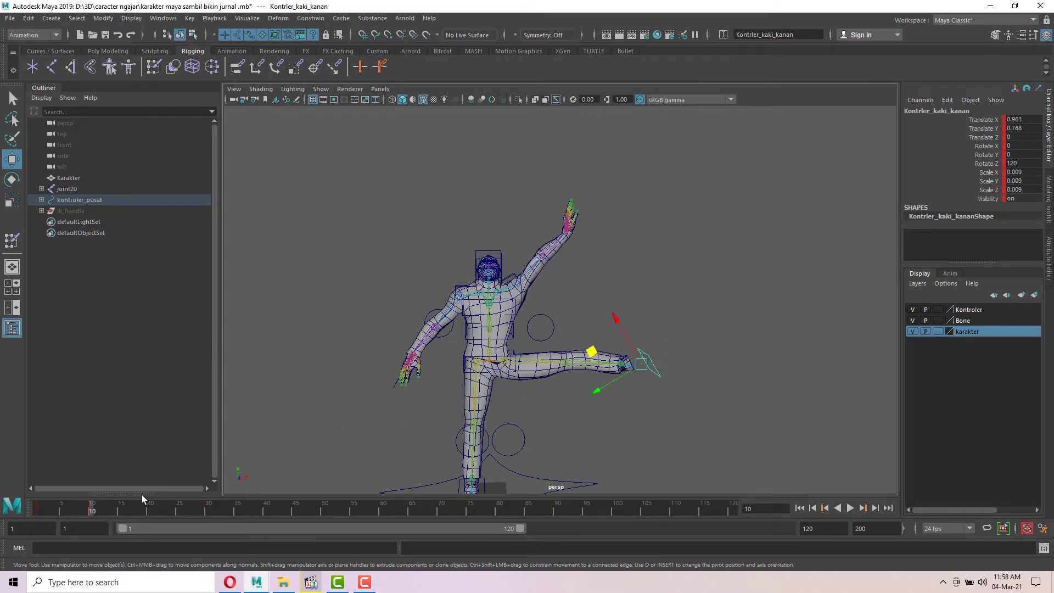
pyautogui.press('e')
pyautogui.moveTo(648, 325); pyautogui.dragTo(676, 323)
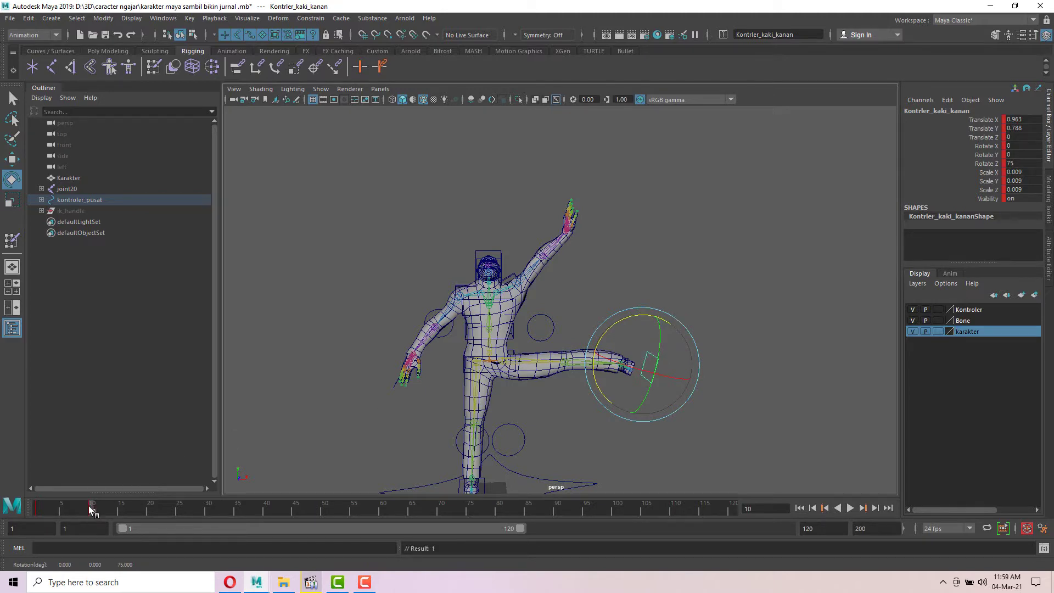
pyautogui.moveTo(90, 510); pyautogui.dragTo(56, 509)
pyautogui.hotkey('alt', 'v')
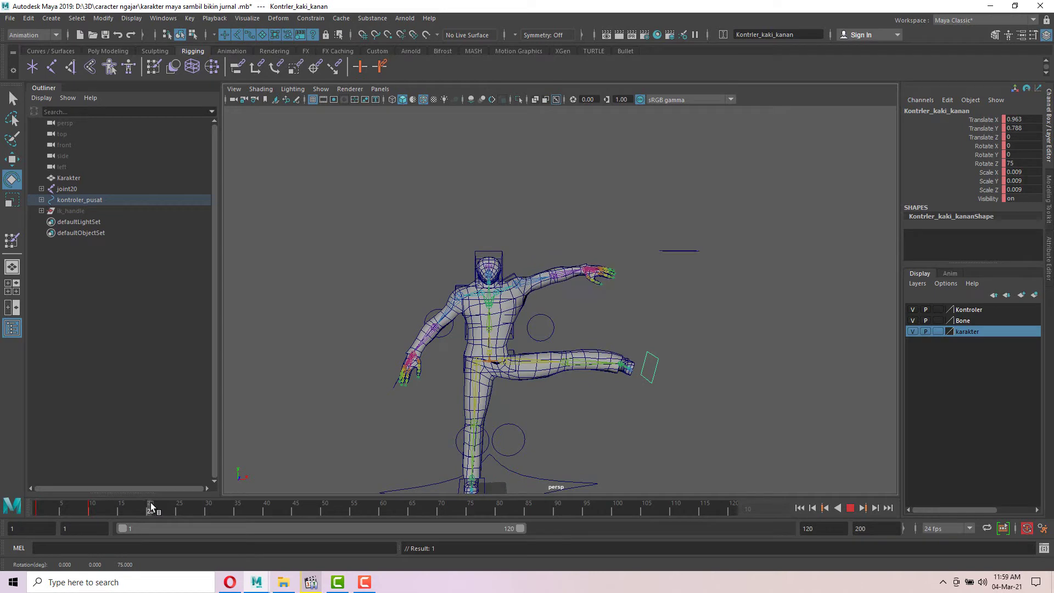
# - At frame 20, lower Kontrler_kaki_kanan to about Translate X 0.066, Translate Y -0.103 and level its Rotate Z to 0
pyautogui.click(146, 503)
pyautogui.keyDown('alt'); pyautogui.moveTo(775, 355); pyautogui.dragTo(753, 269, button='middle'); pyautogui.keyUp('alt')
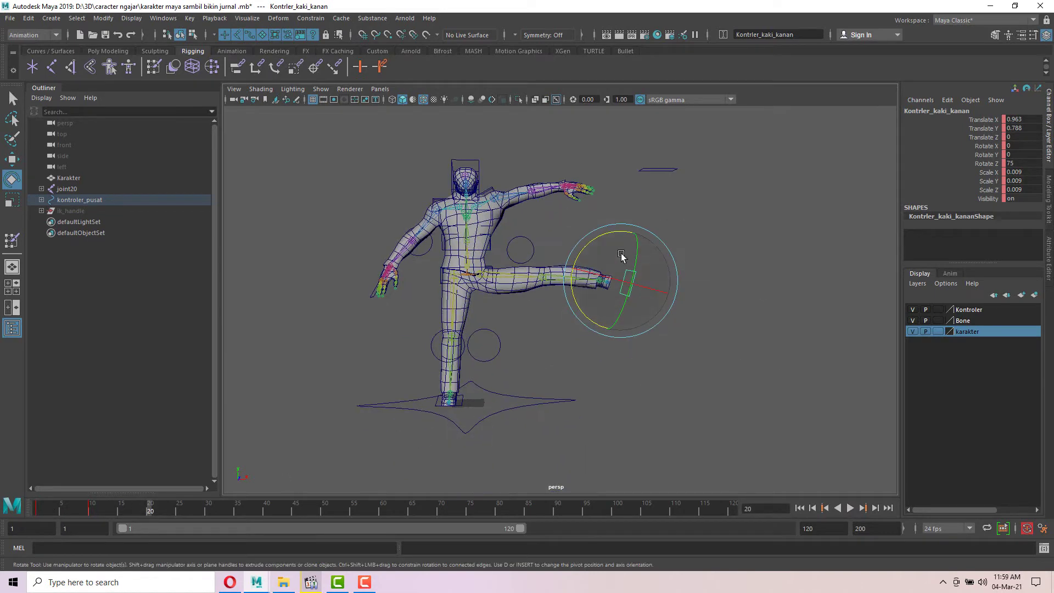
pyautogui.press('w')
pyautogui.moveTo(596, 239); pyautogui.dragTo(417, 376)
pyautogui.press('e')
pyautogui.press('w')
pyautogui.scroll(3, 614, 369)
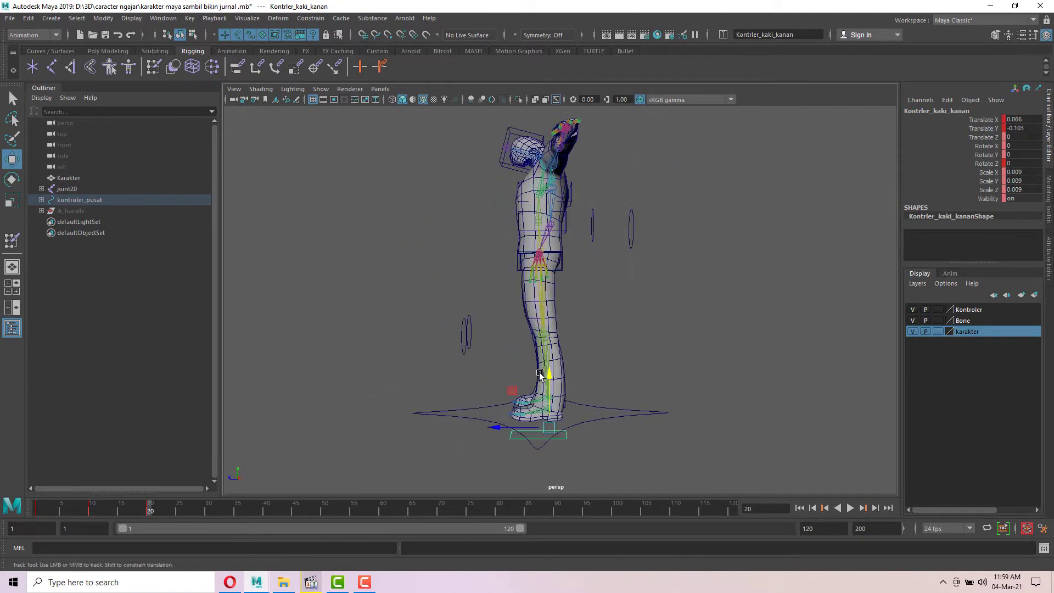
# - Rotate Kontrler_kaki_kanan to Rotate X 60 and lift it to about Translate Y 0.642, Z 0.265, viewing the leg from the side
pyautogui.keyDown('alt'); pyautogui.moveTo(533, 379); pyautogui.dragTo(490, 263, button='middle'); pyautogui.keyUp('alt')
pyautogui.press('e')
pyautogui.moveTo(490, 263)
pyautogui.mouseDown()
pyautogui.moveTo(541, 255)
pyautogui.moveTo(507, 248)
pyautogui.moveTo(504, 271)
pyautogui.mouseUp()
pyautogui.press('w')
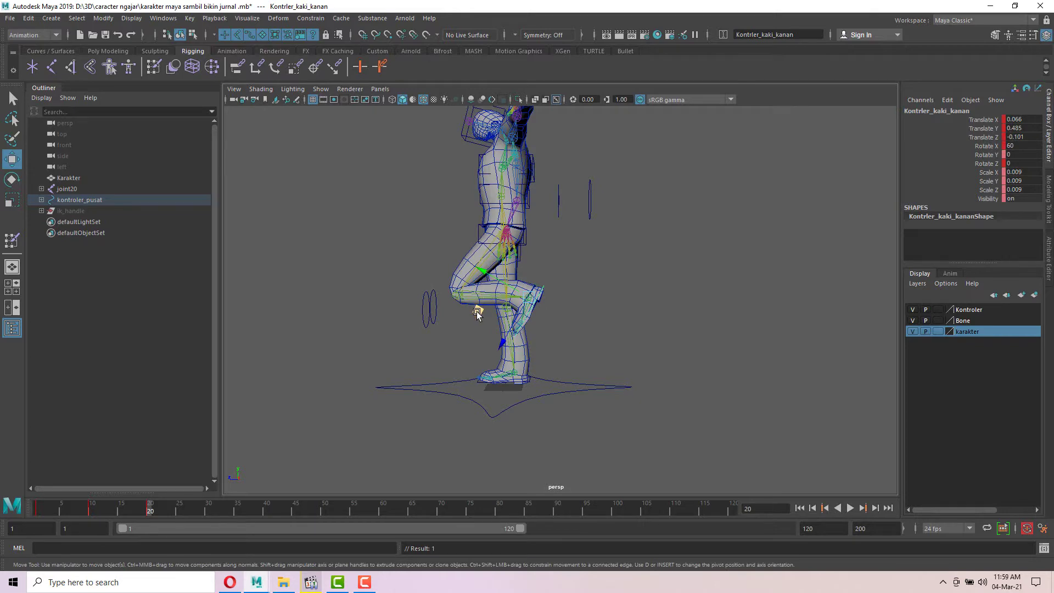
pyautogui.moveTo(476, 312); pyautogui.dragTo(435, 306, button='middle')
pyautogui.keyDown('alt'); pyautogui.moveTo(435, 305); pyautogui.dragTo(363, 297); pyautogui.keyUp('alt')
pyautogui.keyDown('alt'); pyautogui.moveTo(446, 289); pyautogui.dragTo(395, 284); pyautogui.keyUp('alt')
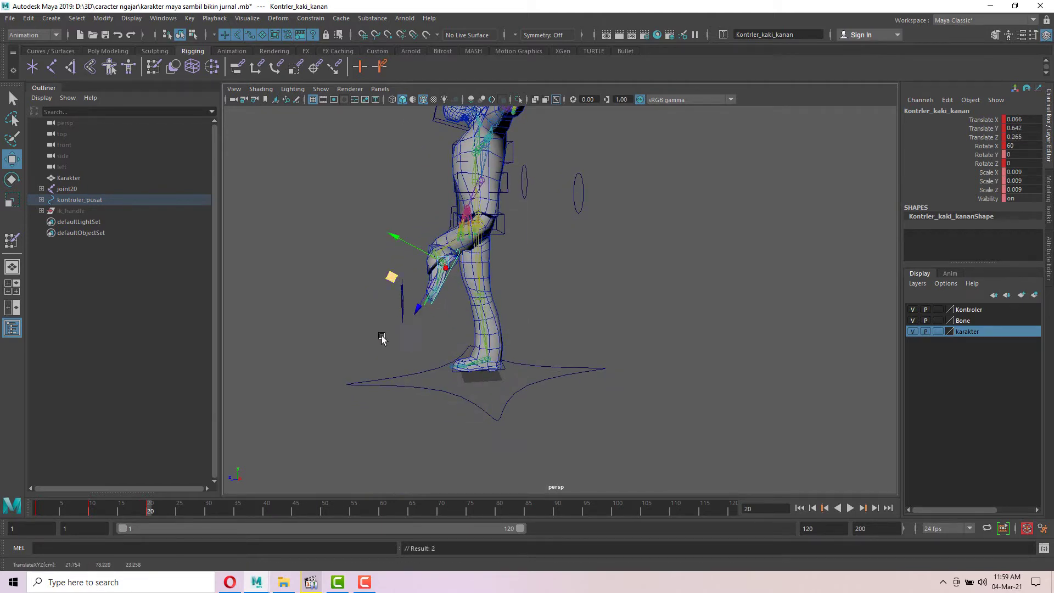
# - Reposition Kontrler_kaki_kanan at frame 20 to about Translate X 0.053, Y 0.468, Z -0.038
pyautogui.keyDown('alt'); pyautogui.moveTo(382, 336); pyautogui.dragTo(437, 303); pyautogui.keyUp('alt')
pyautogui.click(419, 362)
pyautogui.moveTo(463, 300); pyautogui.dragTo(494, 297, button='middle')
pyautogui.click(473, 323)
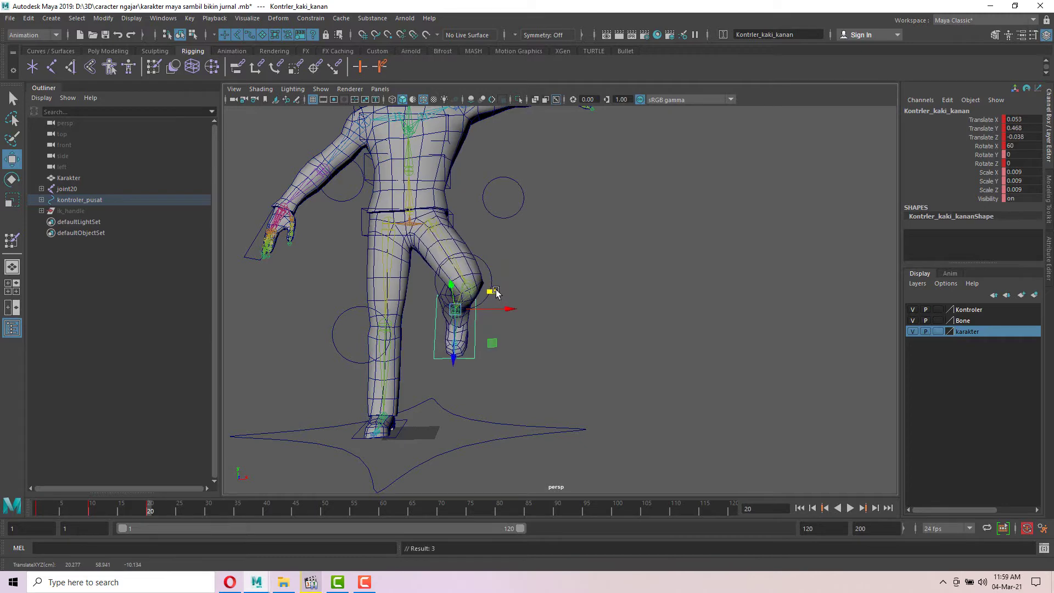
# - Move kontrler_lutut_kanan to about Translate X 0.069, Translate Y 0.149 and check the knee bend around frame 20
pyautogui.click(487, 270)
pyautogui.moveTo(499, 254); pyautogui.dragTo(496, 272, button='middle')
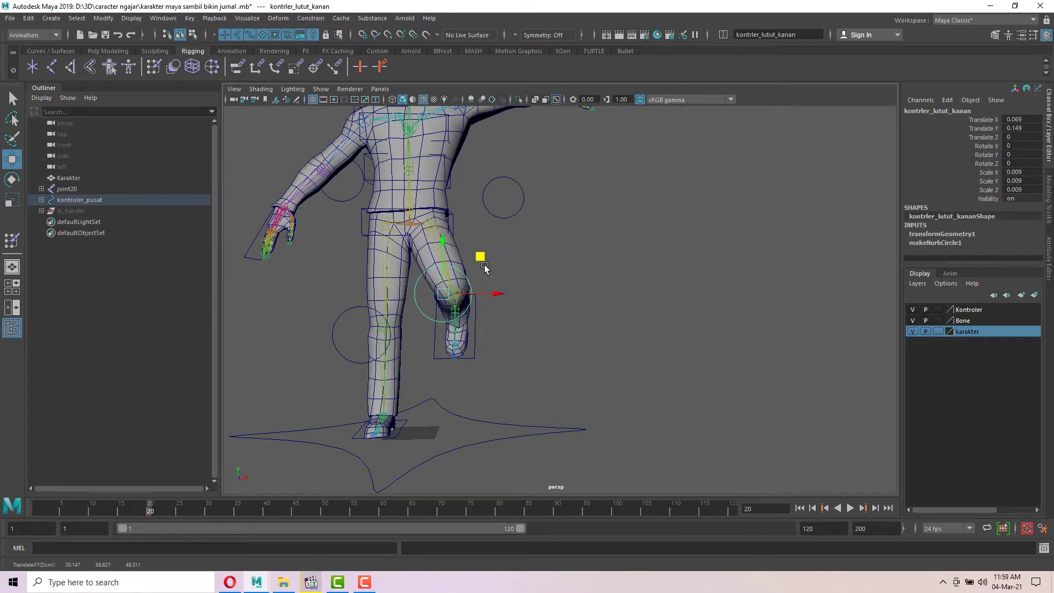
pyautogui.moveTo(147, 505)
pyautogui.mouseDown()
pyautogui.moveTo(66, 508)
pyautogui.moveTo(176, 505)
pyautogui.moveTo(155, 508)
pyautogui.mouseUp()
pyautogui.keyDown('alt'); pyautogui.moveTo(395, 307); pyautogui.dragTo(444, 337); pyautogui.keyUp('alt')
# - At frame 20, place Kontrler_kaki_kanan at about Translate Y 0.555, Z 0.259 with Rotate X 0, set a keyframe, and preview the motion
pyautogui.click(504, 287)
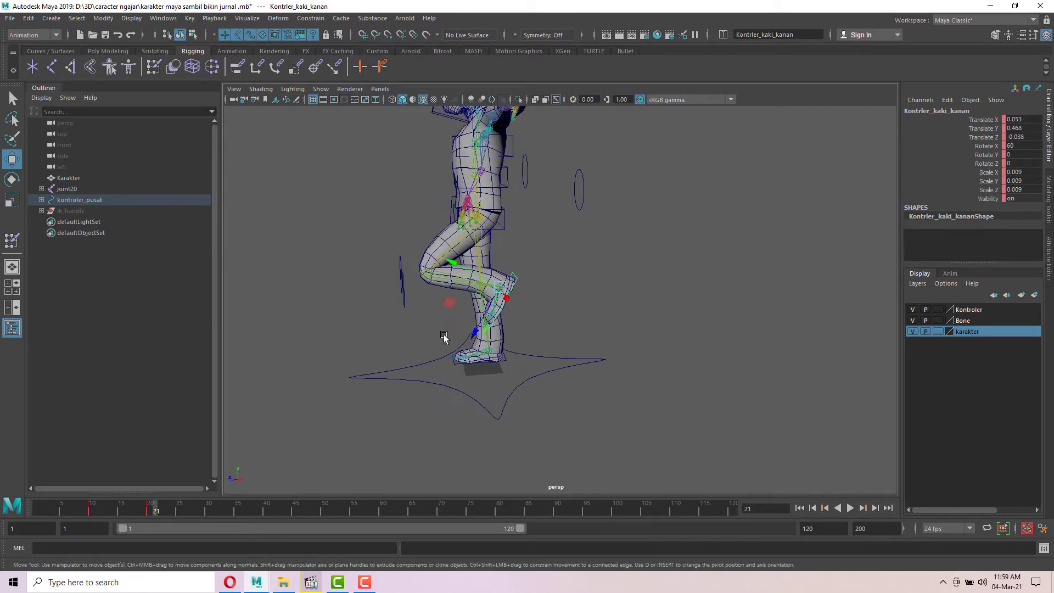
pyautogui.moveTo(162, 496); pyautogui.dragTo(149, 505)
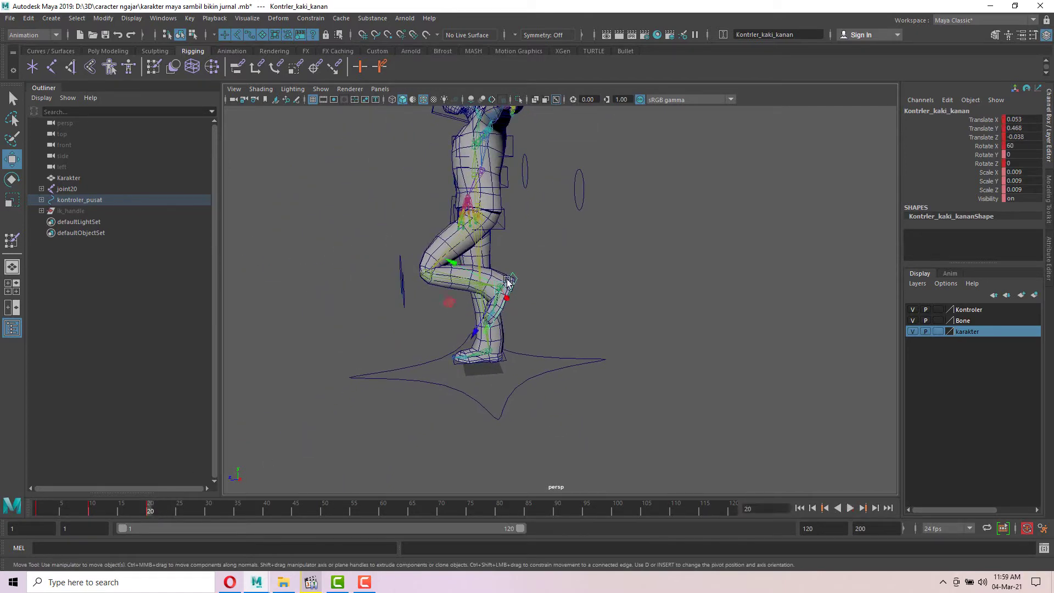
pyautogui.moveTo(441, 302); pyautogui.dragTo(402, 282)
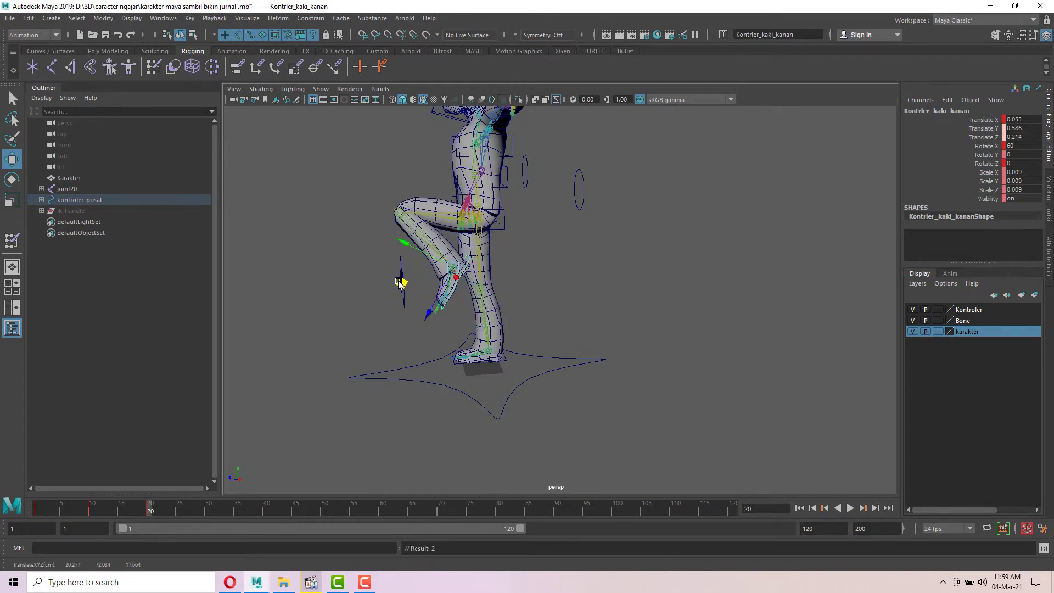
pyautogui.press('e')
pyautogui.moveTo(439, 242); pyautogui.dragTo(429, 264)
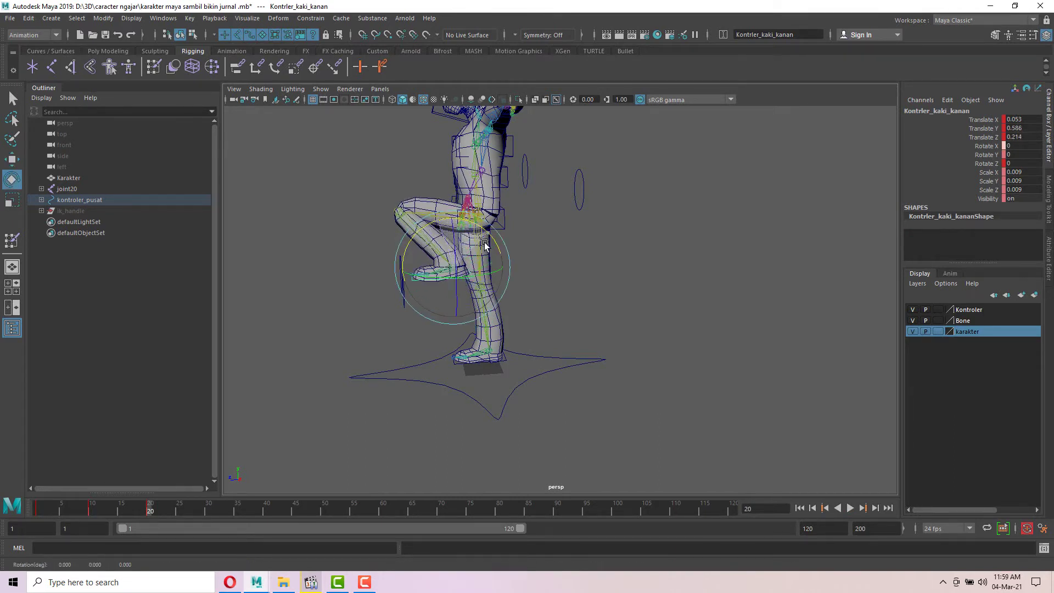
pyautogui.press('w')
pyautogui.press('s')
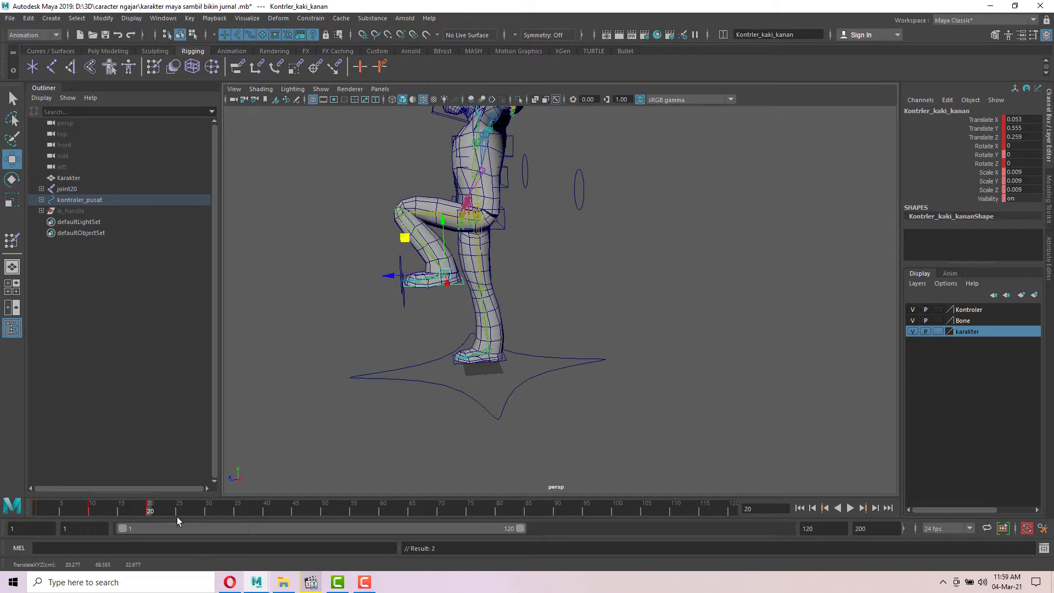
pyautogui.hotkey('alt', 'v')
pyautogui.moveTo(67, 498); pyautogui.dragTo(152, 494)
pyautogui.keyDown('alt'); pyautogui.moveTo(400, 343); pyautogui.dragTo(514, 344); pyautogui.keyUp('alt')
# - At frame 30, reset all Translate and Rotate values of Kontrler_kaki_kanan to 0
pyautogui.moveTo(143, 512); pyautogui.dragTo(207, 505)
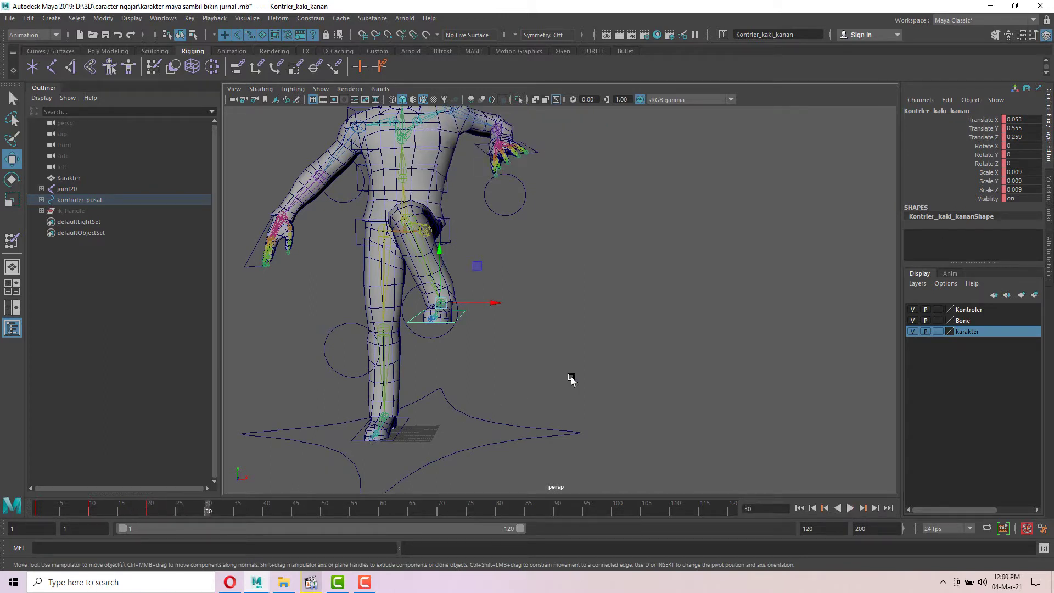
pyautogui.moveTo(1019, 120); pyautogui.dragTo(1023, 145)
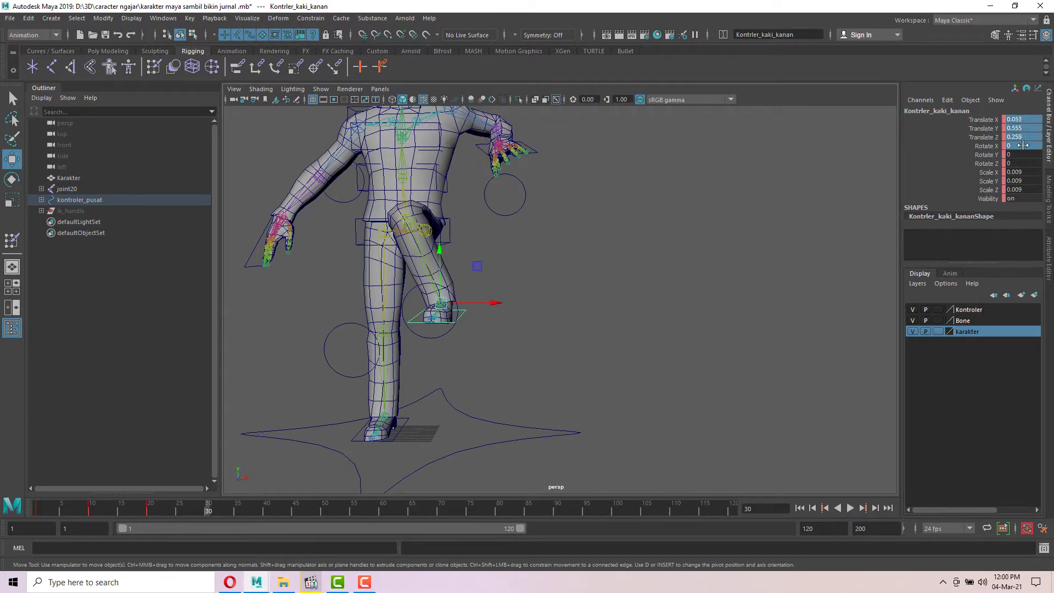
pyautogui.press('Return')
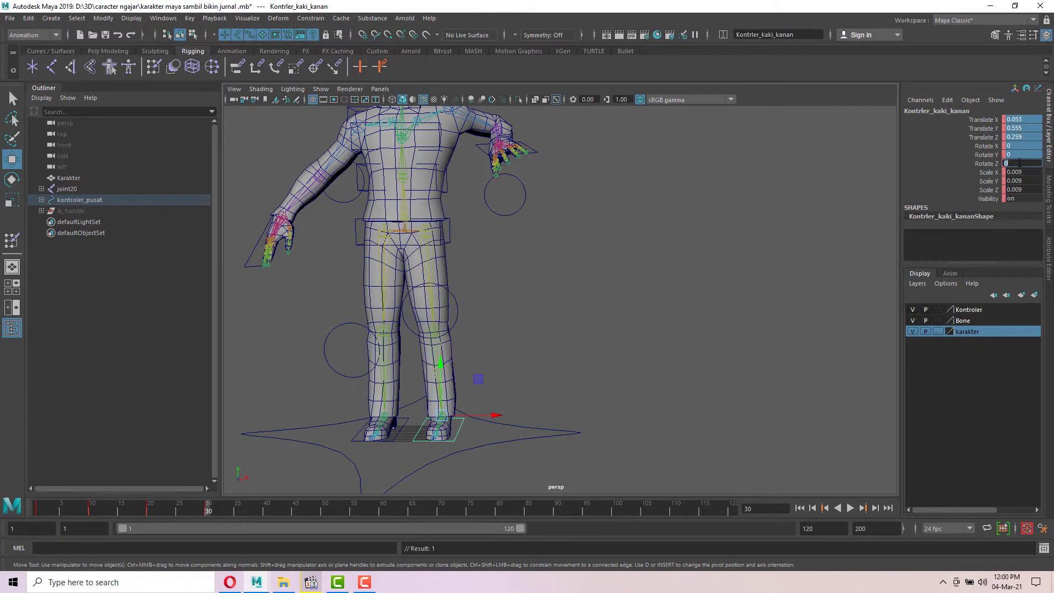
pyautogui.keyDown('alt'); pyautogui.moveTo(509, 253); pyautogui.dragTo(524, 229); pyautogui.keyUp('alt')
# - At frame 40, reset all Translate and Rotate values of kontrler_siku_kanan to 0
pyautogui.click(511, 212)
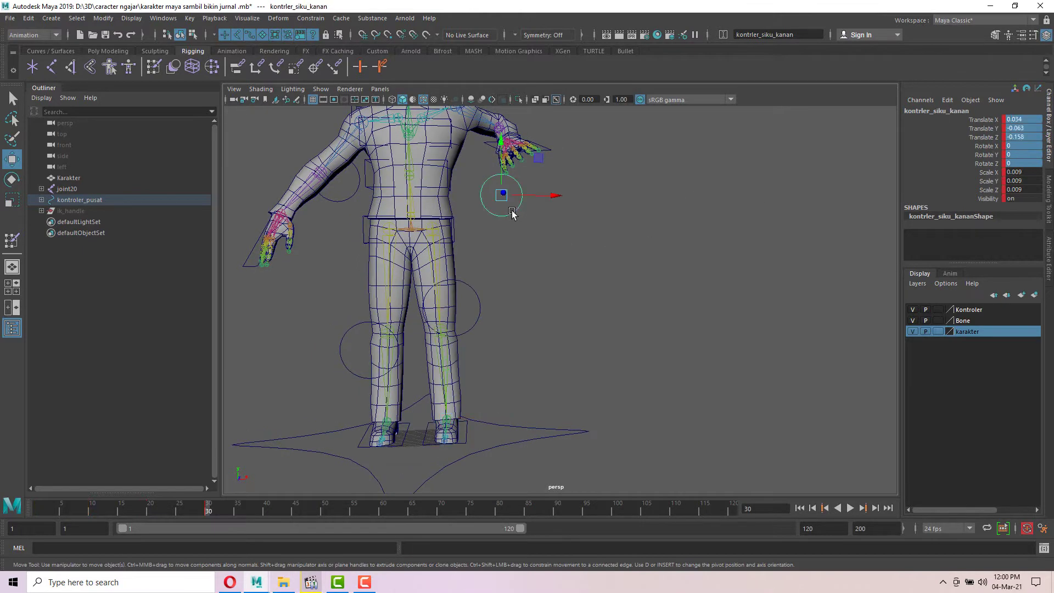
pyautogui.moveTo(206, 510)
pyautogui.mouseDown()
pyautogui.moveTo(41, 516)
pyautogui.moveTo(267, 504)
pyautogui.mouseUp()
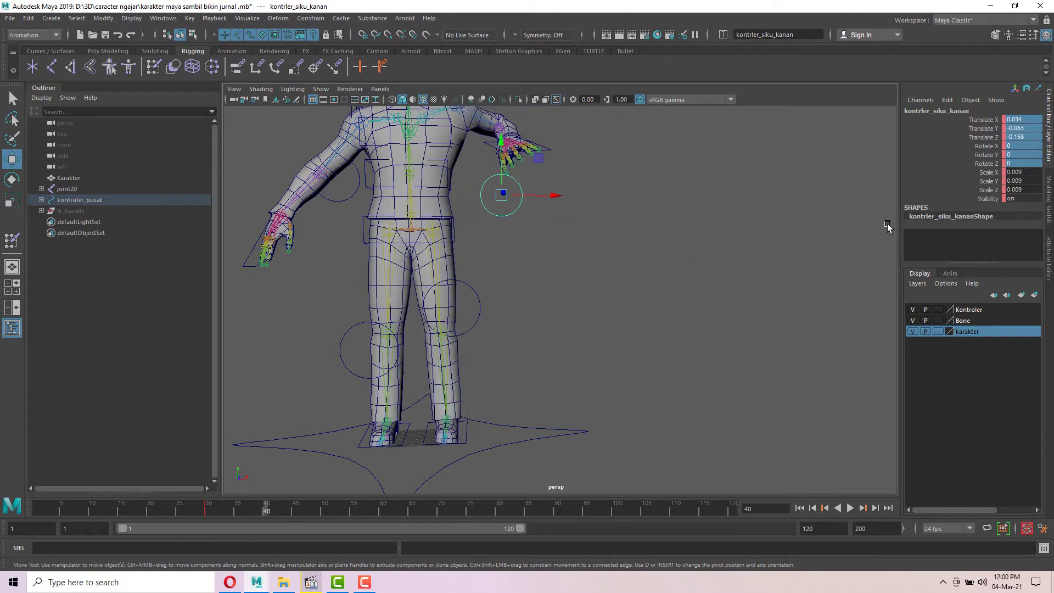
pyautogui.doubleClick(1022, 119)
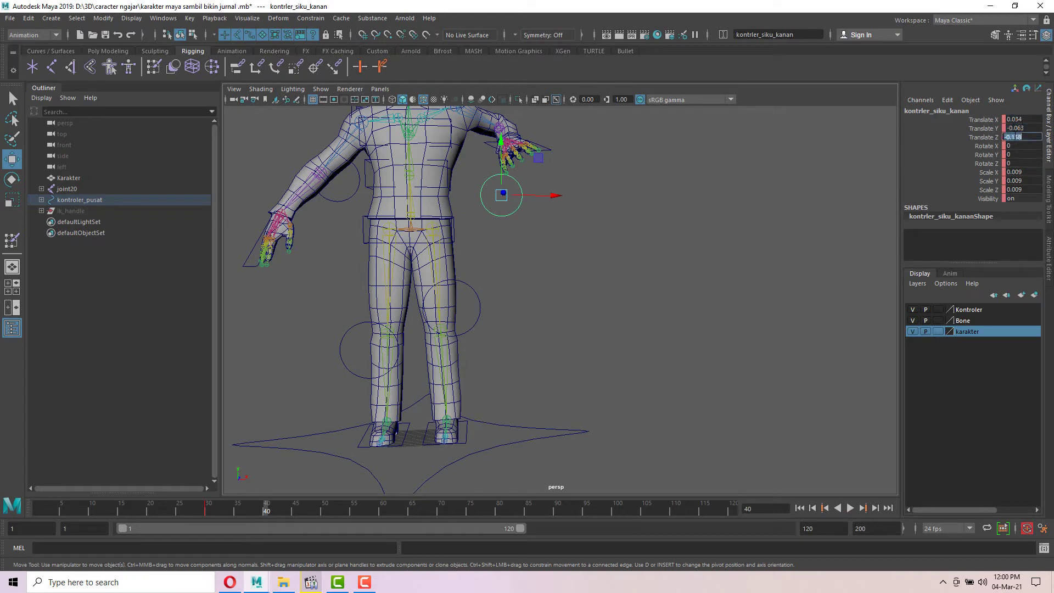
pyautogui.moveTo(1023, 120); pyautogui.dragTo(1030, 139)
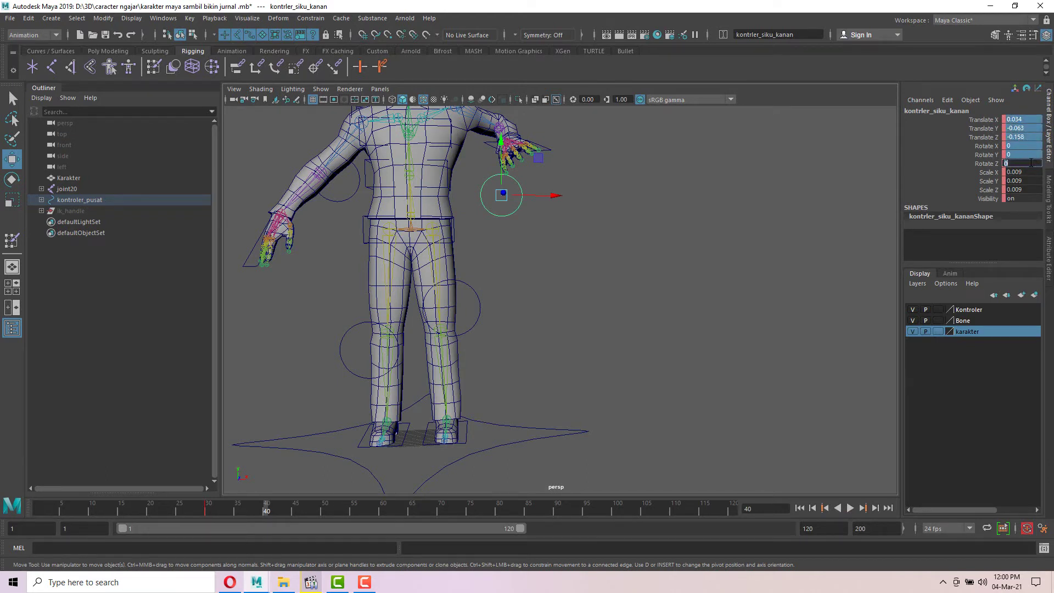
pyautogui.press('Return')
# - Reset all Translate and Rotate values of Kontrler_tangan_kanan to 0 at frame 40
pyautogui.click(546, 153)
pyautogui.click(546, 149)
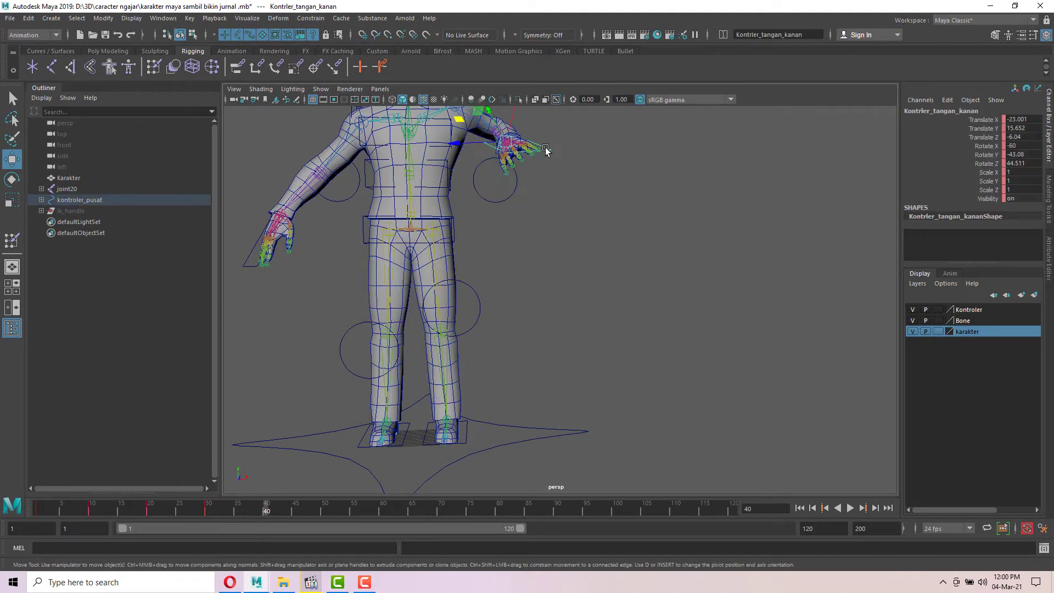
pyautogui.keyDown('alt'); pyautogui.moveTo(610, 156); pyautogui.dragTo(612, 186); pyautogui.keyUp('alt')
pyautogui.click(598, 195)
pyautogui.click(545, 221)
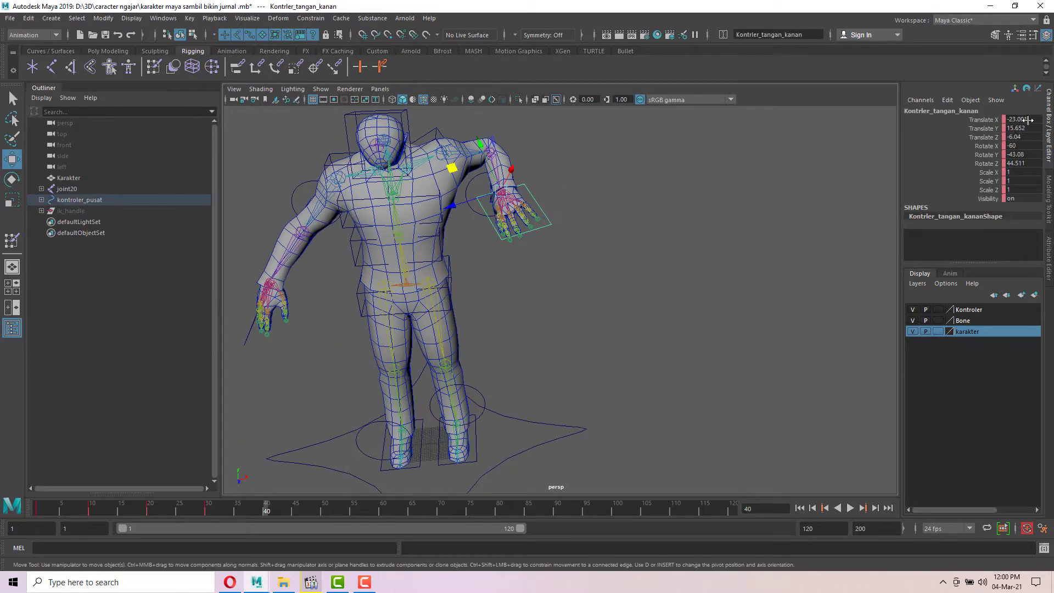
pyautogui.moveTo(1028, 118); pyautogui.dragTo(1027, 163)
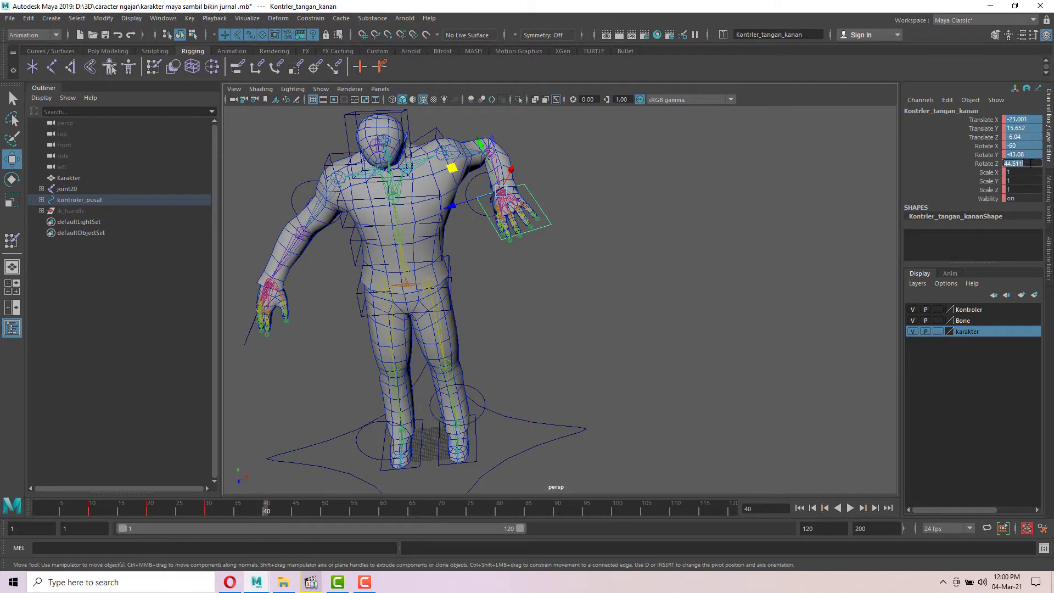
pyautogui.press('Return')
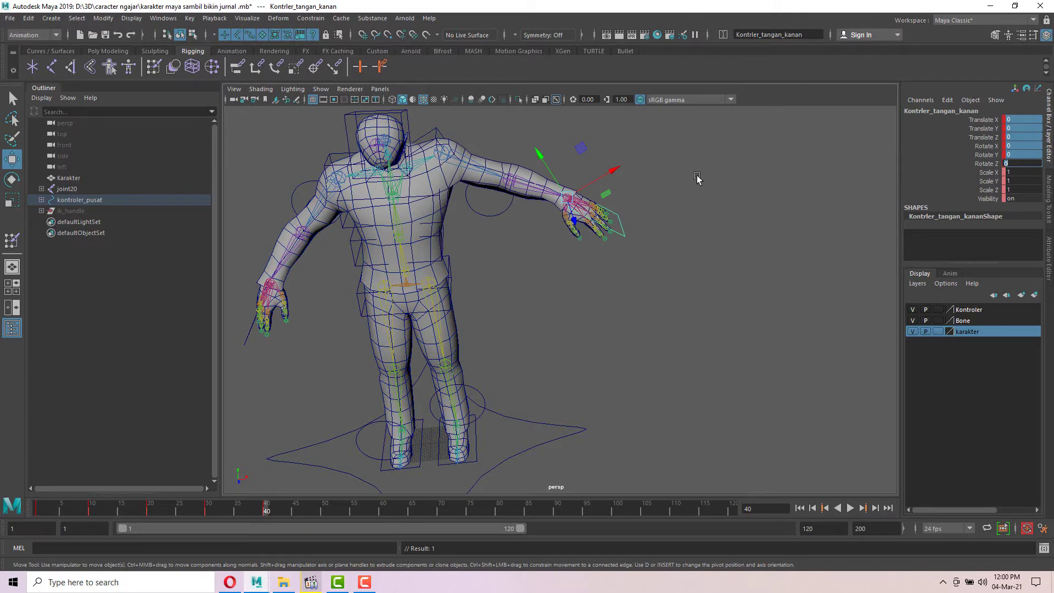
# - Reset the Translate and Rotate values of Kontrler_bahu_kanan to 0 at frame 40
pyautogui.click(435, 132)
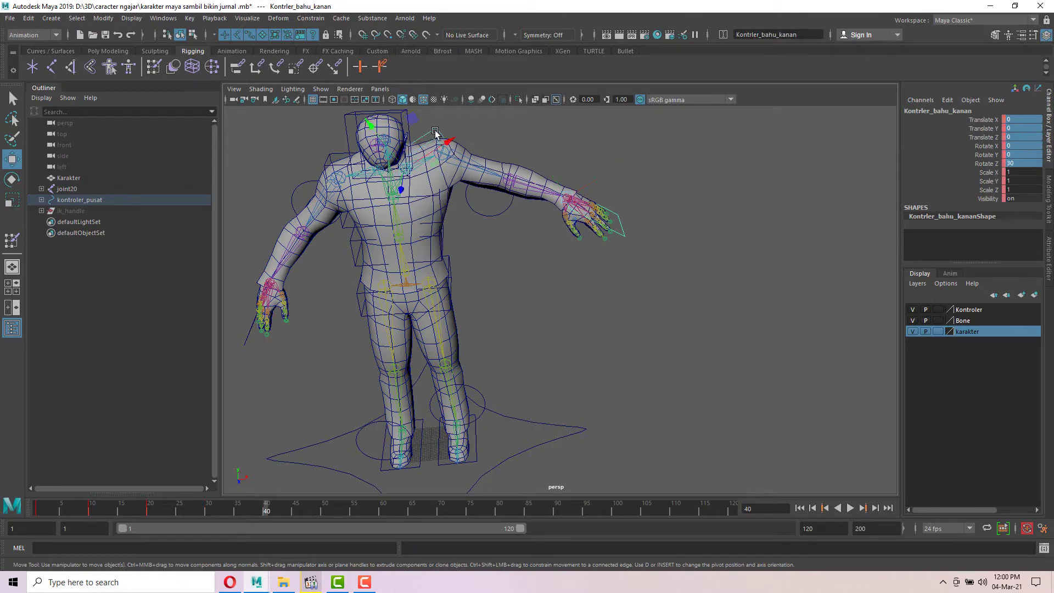
pyautogui.click(1018, 119)
pyautogui.moveTo(1021, 120); pyautogui.dragTo(1026, 153)
pyautogui.press('Return')
# - Reset the Translate and Rotate values of Kontrler_kepala to 0 at frame 40 and play back the animation
pyautogui.keyDown('alt'); pyautogui.moveTo(668, 182); pyautogui.dragTo(616, 163); pyautogui.keyUp('alt')
pyautogui.keyDown('alt'); pyautogui.moveTo(606, 160); pyautogui.dragTo(627, 222, button='middle'); pyautogui.keyUp('alt')
pyautogui.click(444, 113)
pyautogui.moveTo(1013, 122); pyautogui.dragTo(1018, 161)
pyautogui.press('Return')
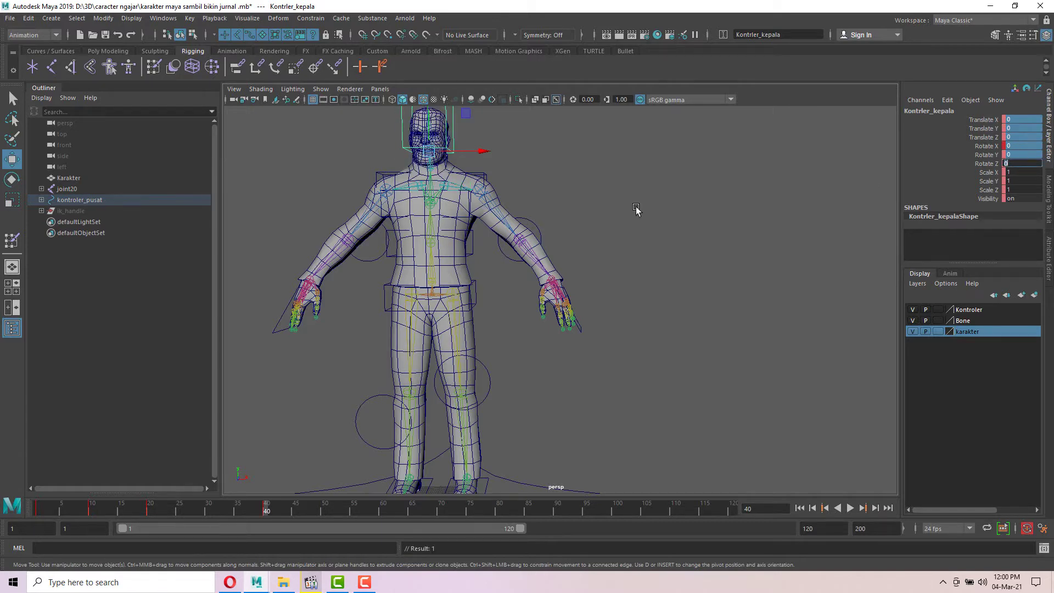
pyautogui.hotkey('alt', 'v')
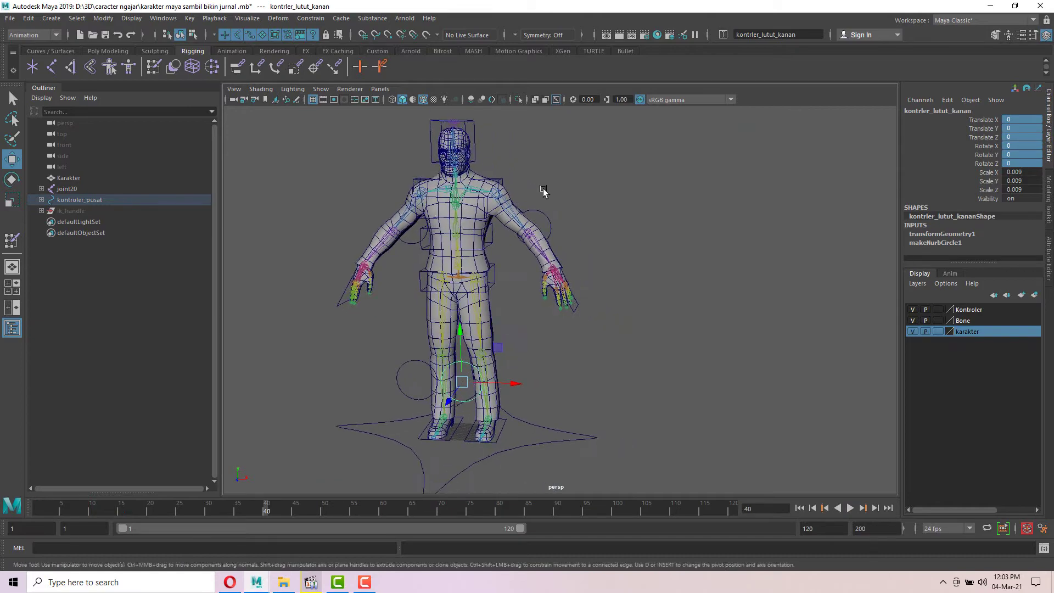
pyautogui.keyDown('alt'); pyautogui.moveTo(544, 191); pyautogui.dragTo(581, 196); pyautogui.keyUp('alt')
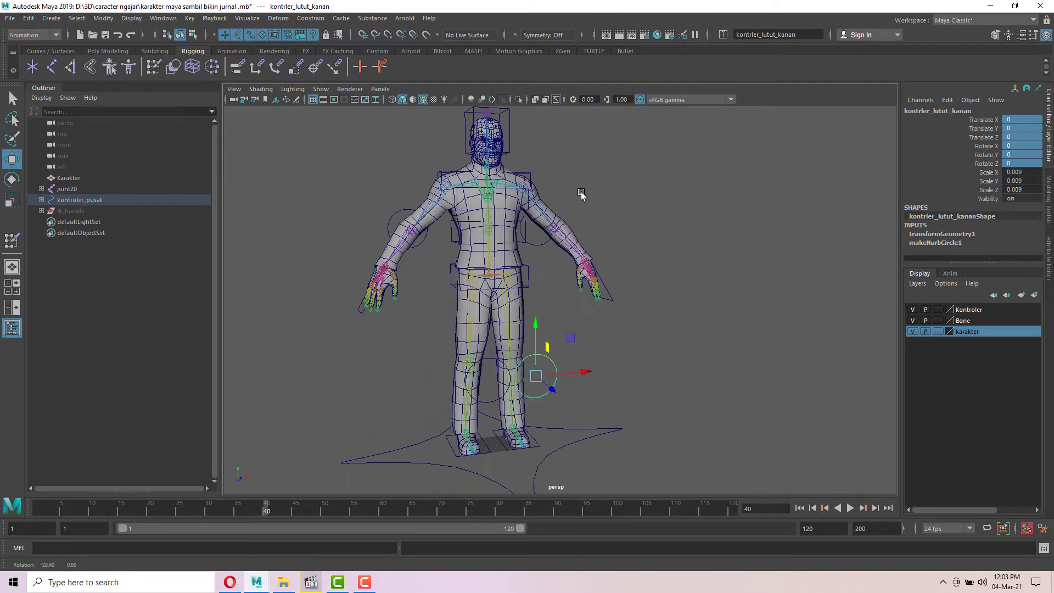
pyautogui.keyDown('alt'); pyautogui.moveTo(335, 223); pyautogui.dragTo(340, 229); pyautogui.keyUp('alt')
pyautogui.keyDown('alt'); pyautogui.moveTo(537, 236); pyautogui.dragTo(515, 230); pyautogui.keyUp('alt')
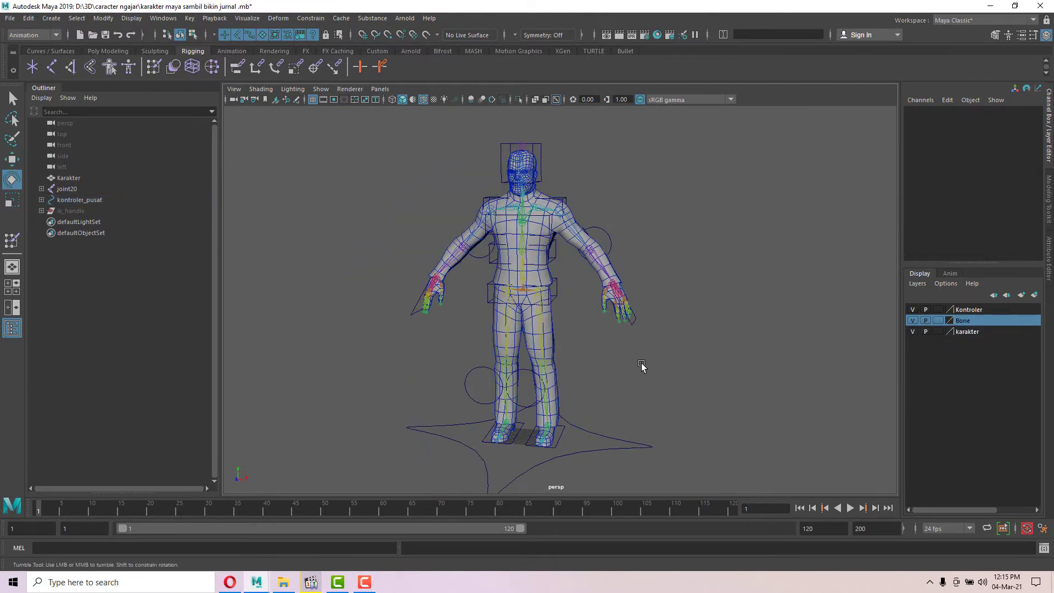
pyautogui.moveTo(642, 367)
pyautogui.keyDown('alt'); pyautogui.mouseDown()
pyautogui.moveTo(609, 370)
pyautogui.moveTo(657, 360)
pyautogui.moveTo(642, 363)
pyautogui.mouseUp(); pyautogui.keyUp('alt')
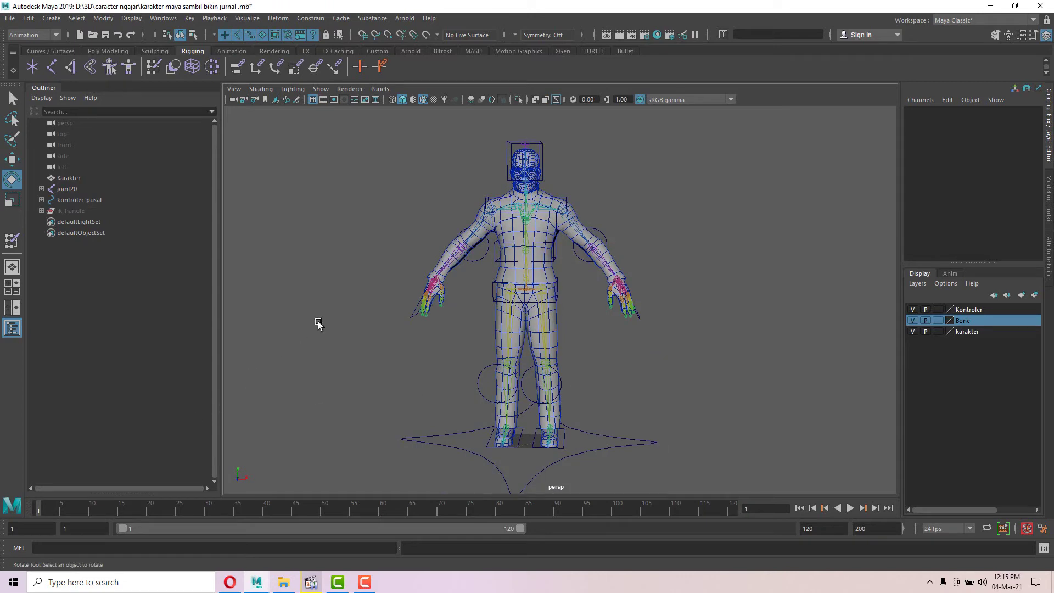
pyautogui.keyDown('alt'); pyautogui.moveTo(318, 323); pyautogui.dragTo(327, 300); pyautogui.keyUp('alt')
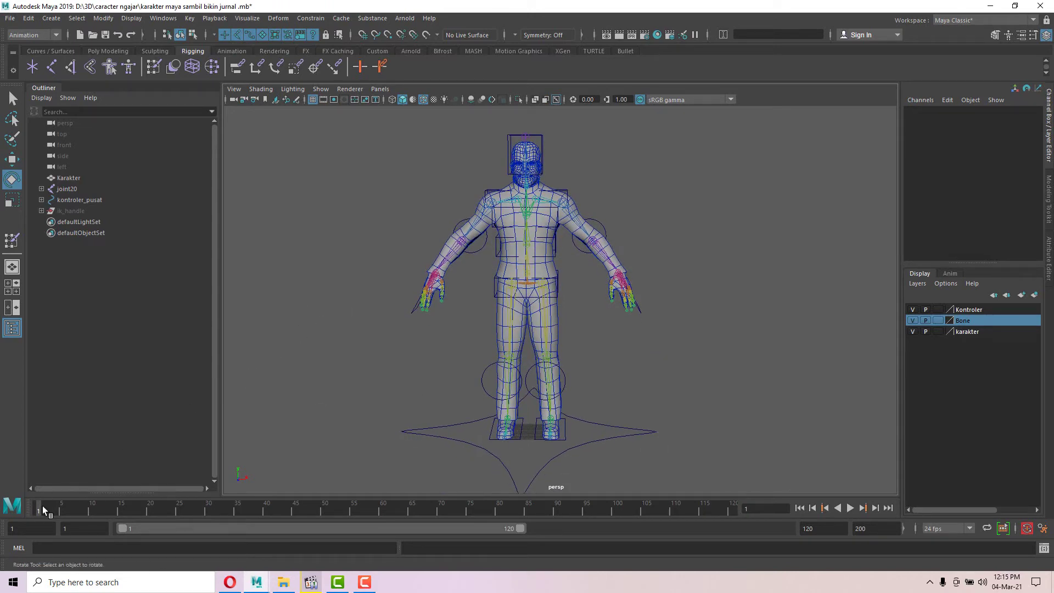
# - Scrub through the keyframed animation between frames 1 and 37 and examine how the character's head and arms deform
pyautogui.moveTo(43, 510); pyautogui.dragTo(249, 504)
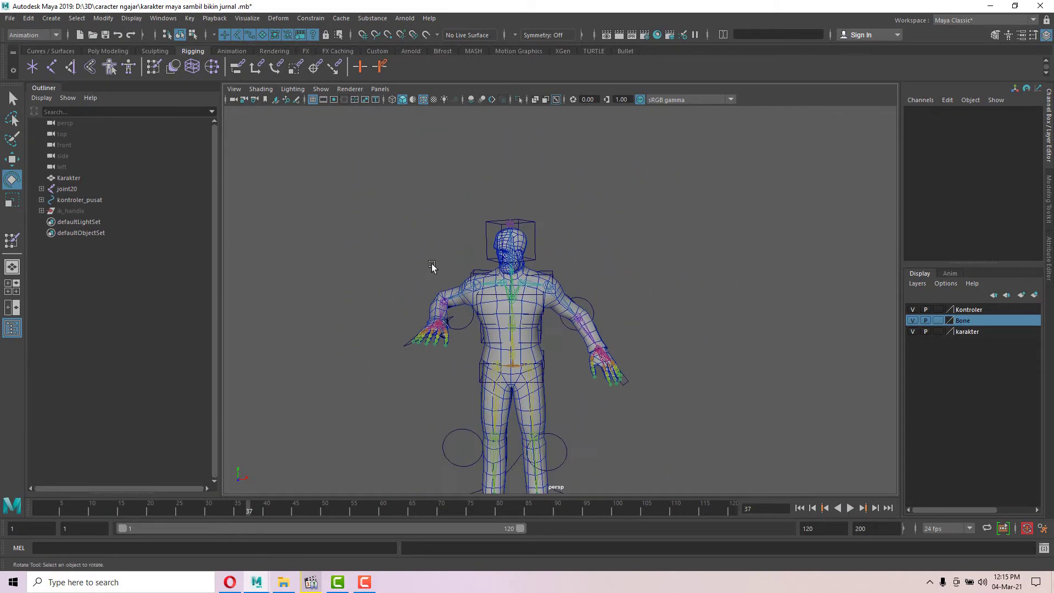
pyautogui.scroll(5, 432, 266)
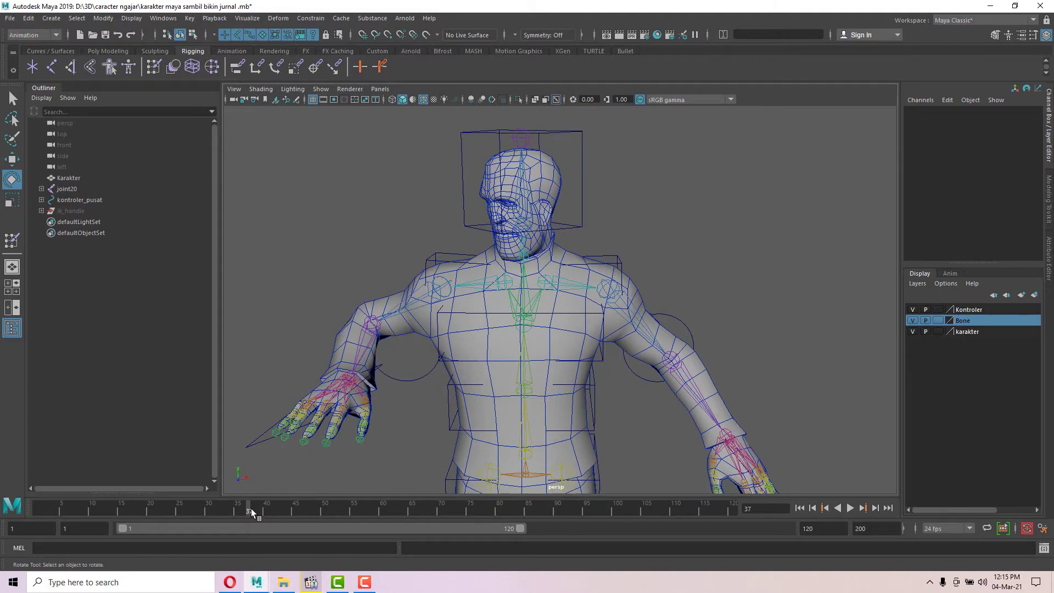
pyautogui.moveTo(251, 508); pyautogui.dragTo(19, 507)
pyautogui.scroll(-2, 479, 310)
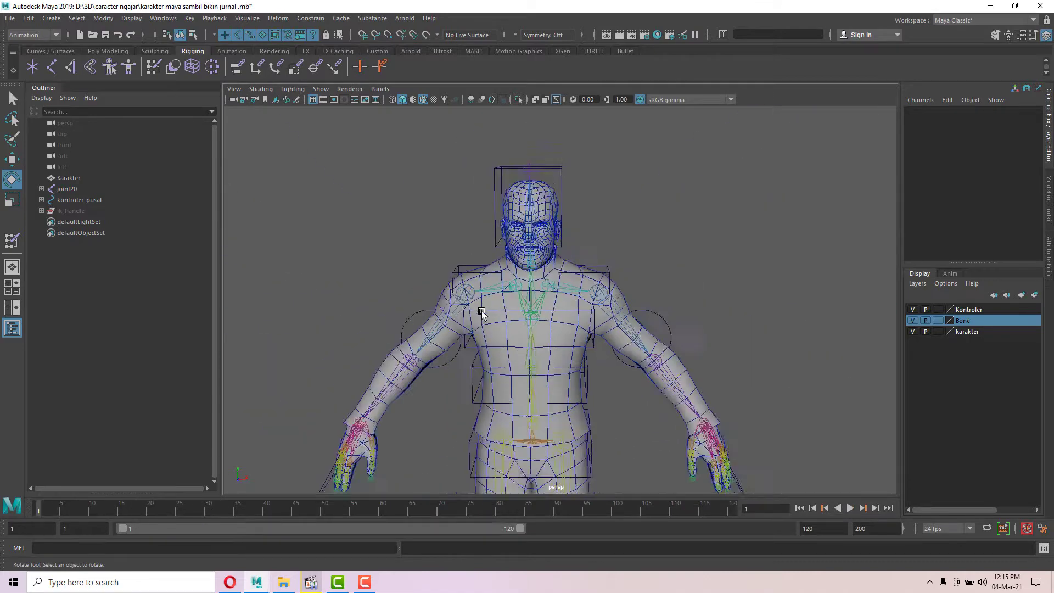
pyautogui.scroll(-3, 482, 312)
pyautogui.keyDown('alt'); pyautogui.moveTo(656, 324); pyautogui.dragTo(625, 244); pyautogui.keyUp('alt')
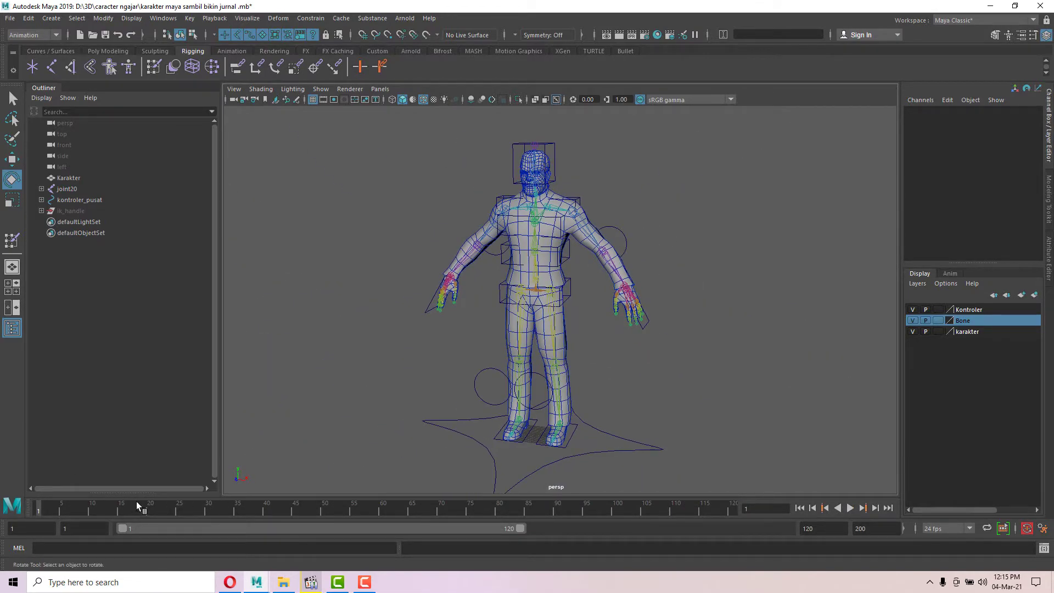
pyautogui.moveTo(136, 501); pyautogui.dragTo(26, 509)
pyautogui.scroll(3, 618, 181)
pyautogui.keyDown('alt'); pyautogui.moveTo(618, 181); pyautogui.dragTo(678, 189); pyautogui.keyUp('alt')
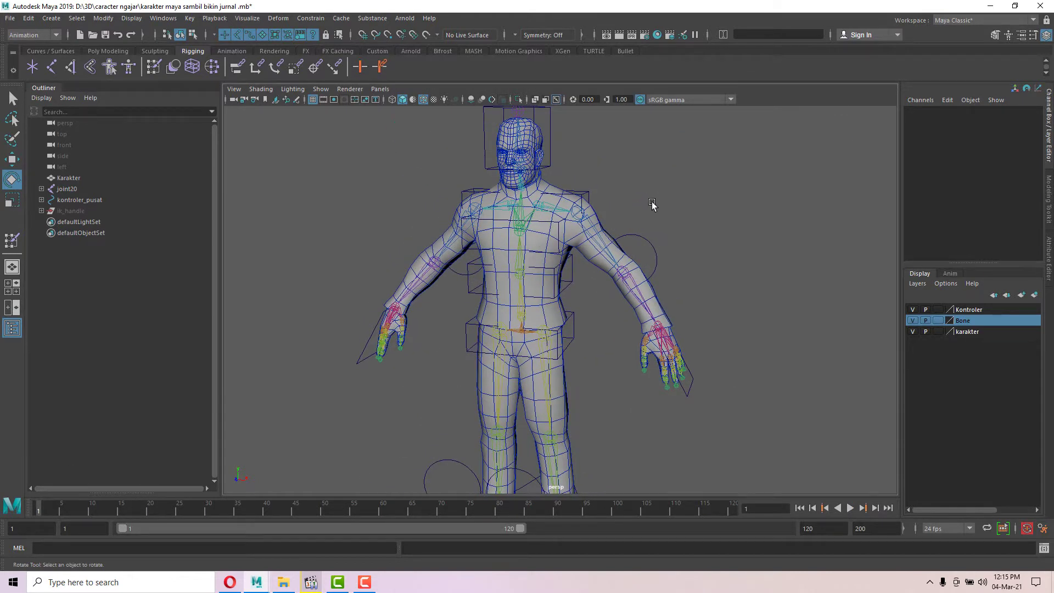
# - Select the Karakter mesh, switch to the Rigging menu set and open the Paint Skin Weights tool with its options
pyautogui.click(538, 234)
pyautogui.keyDown('shift'); pyautogui.click(545, 232); pyautogui.keyUp('shift')
pyautogui.click(548, 230)
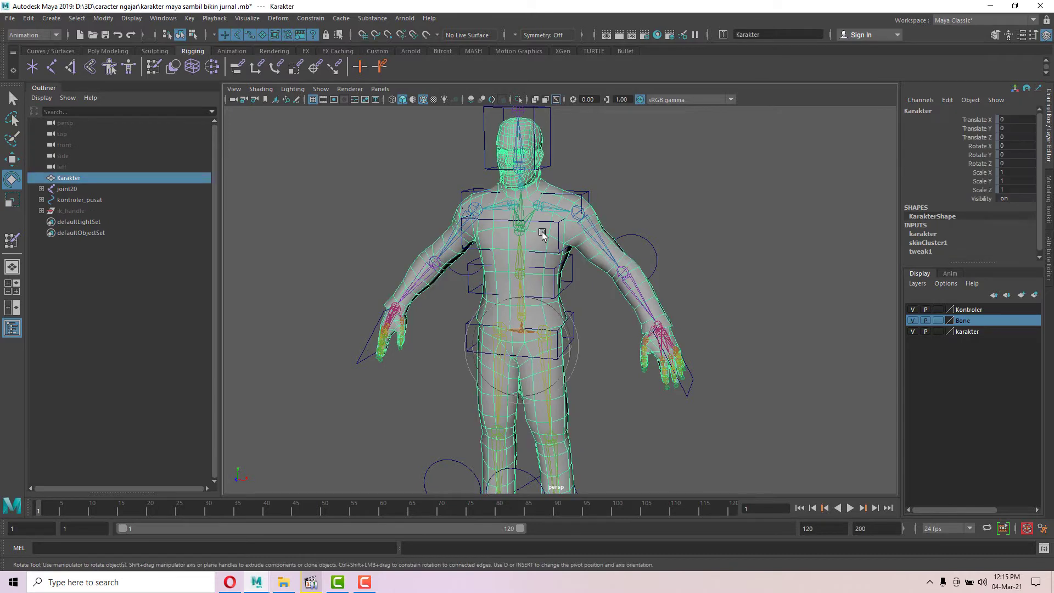
pyautogui.keyDown('alt'); pyautogui.moveTo(662, 232); pyautogui.dragTo(607, 191); pyautogui.keyUp('alt')
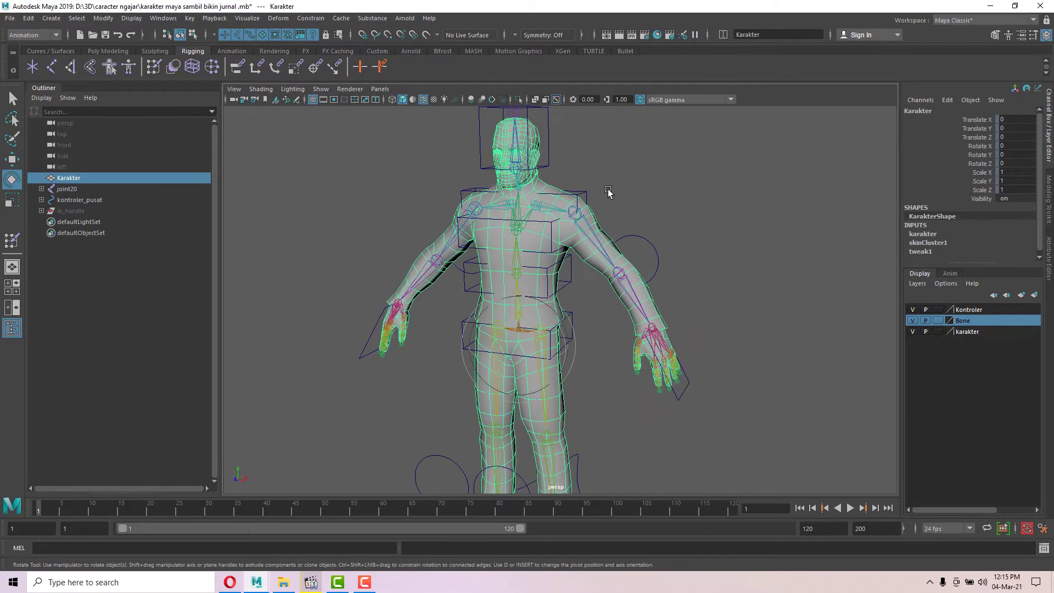
pyautogui.click(32, 36)
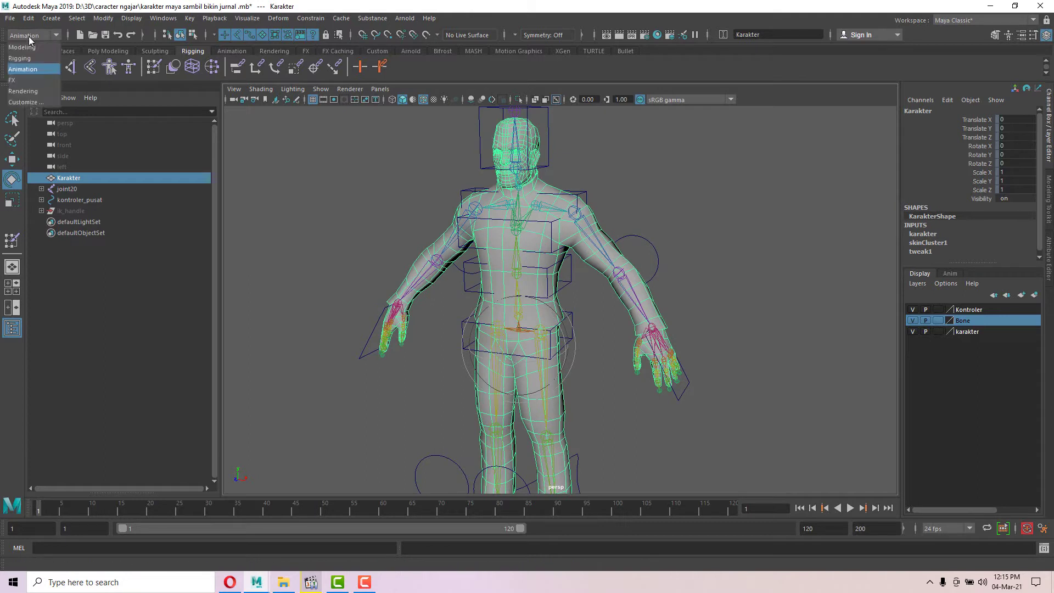
pyautogui.click(28, 48)
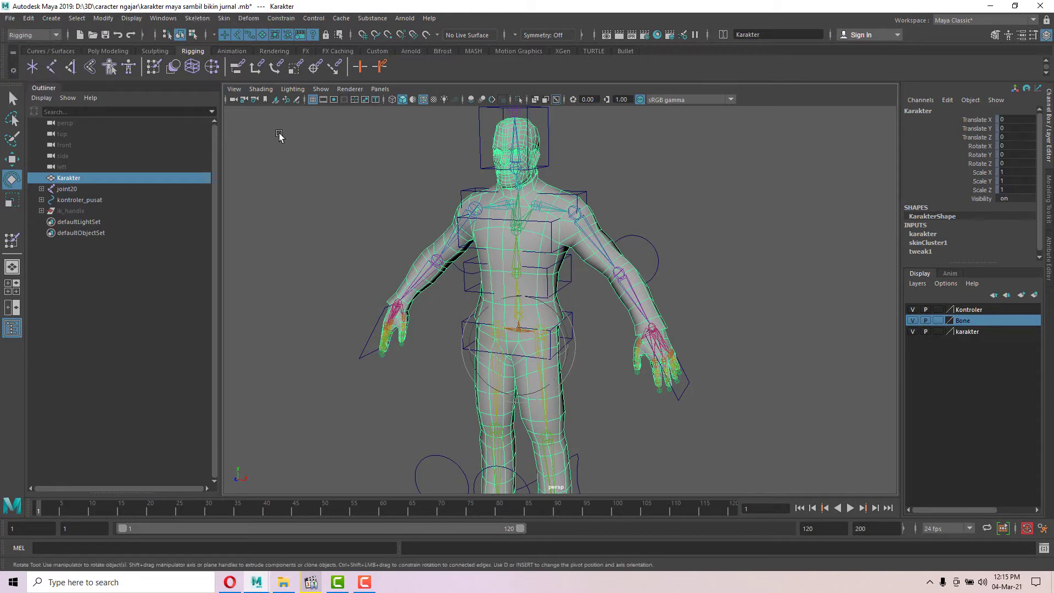
pyautogui.click(223, 18)
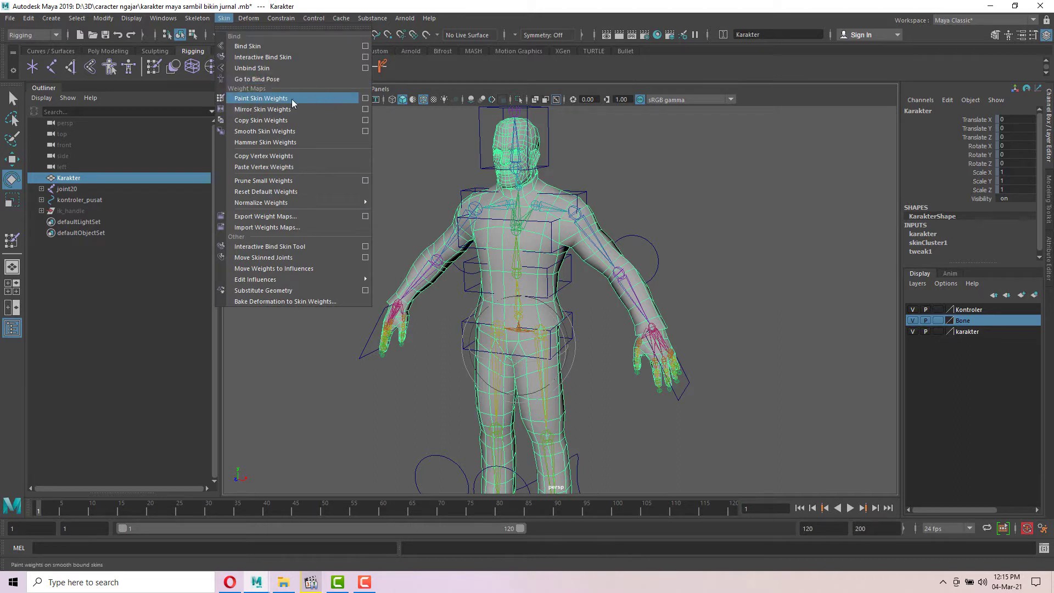
pyautogui.click(365, 100)
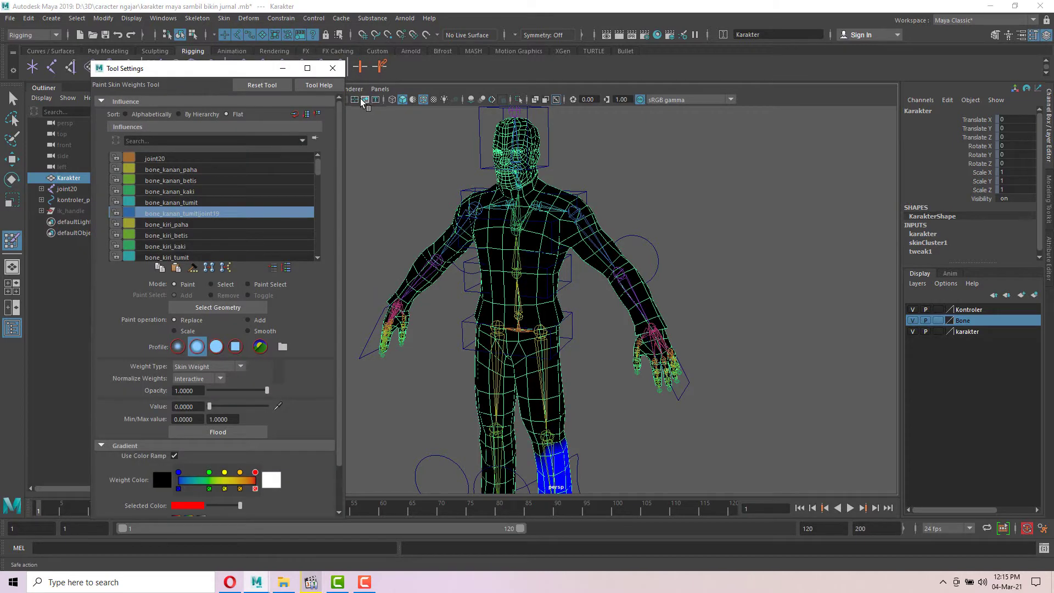
# - Toggle the weight colour ramp off and back on, and set the paint operation to Add with a value of 0.165
pyautogui.scroll(-1, 288, 282)
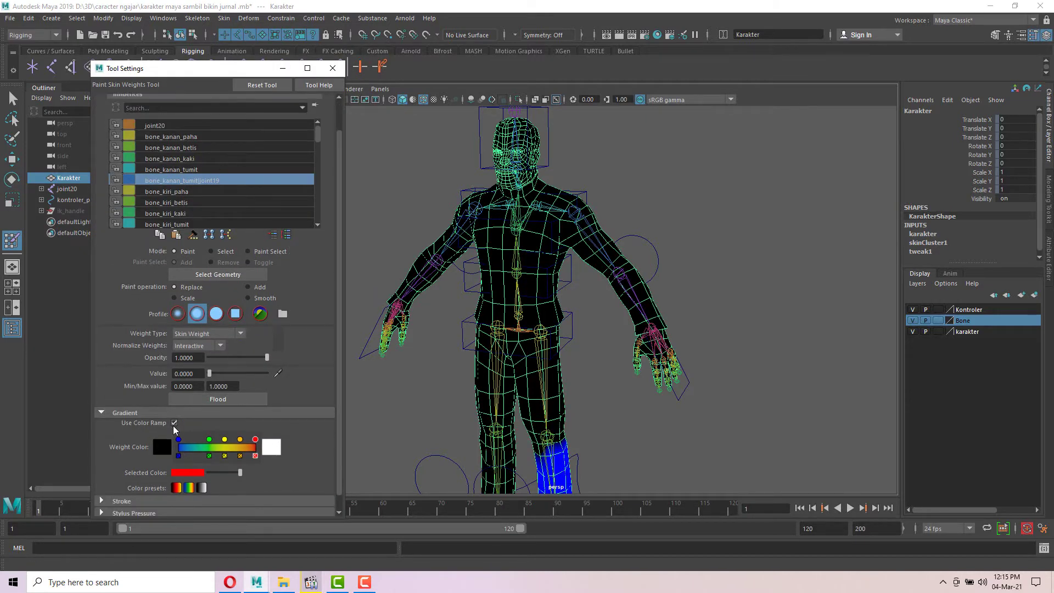
pyautogui.click(171, 422)
pyautogui.click(171, 422)
pyautogui.click(174, 423)
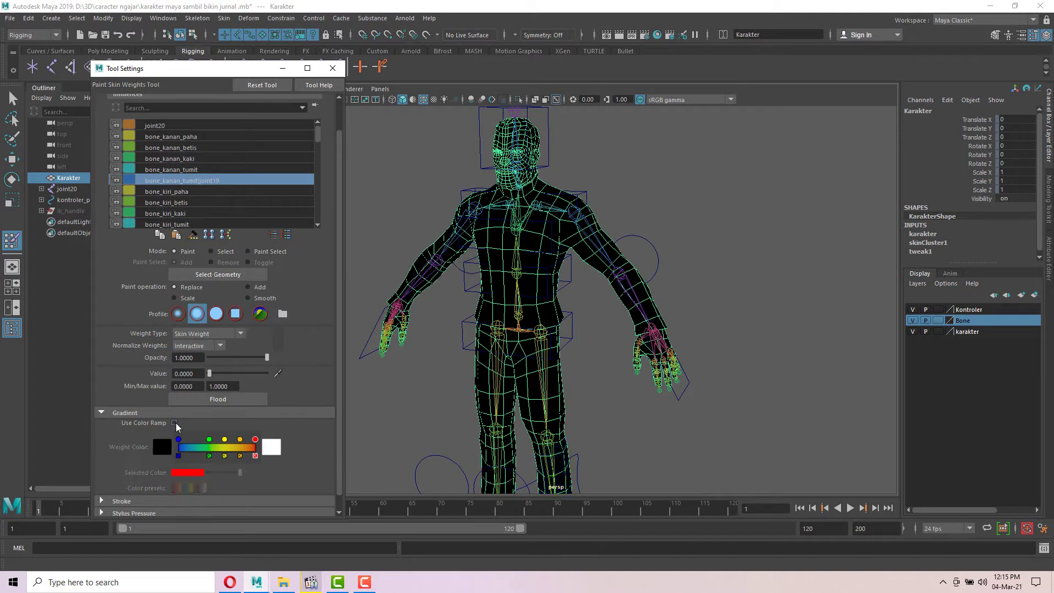
pyautogui.click(175, 422)
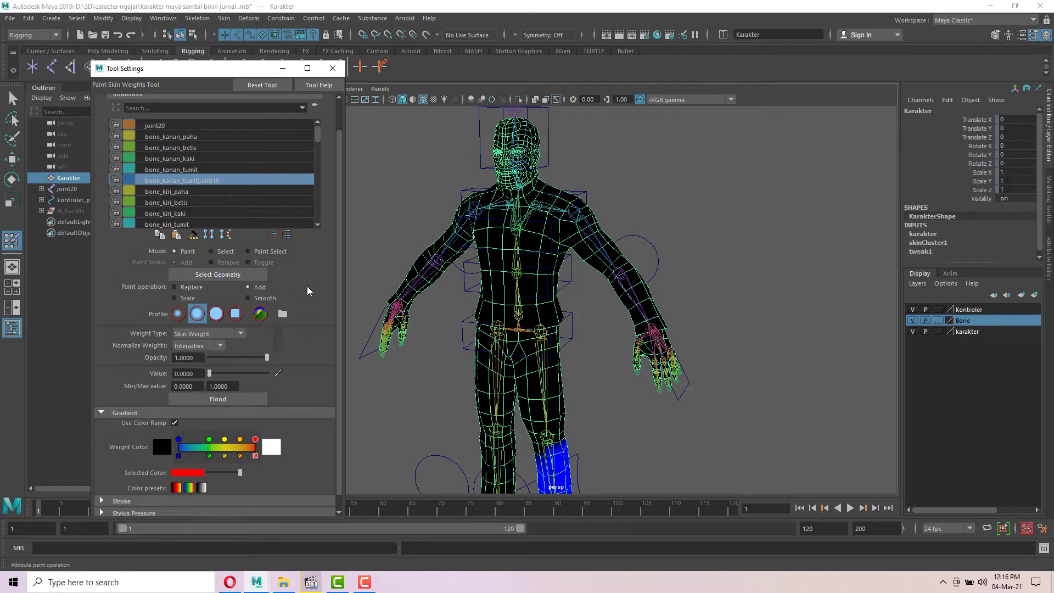
pyautogui.scroll(-1, 311, 299)
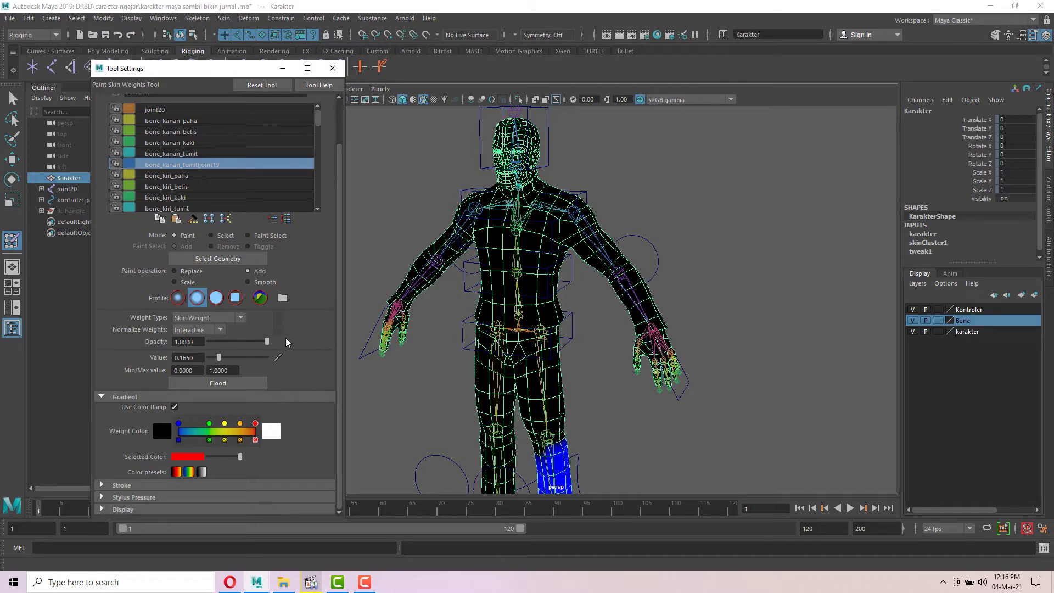
# - Expand the brush stroke settings and reduce the upper brush radius, Radius(U), to about 10.28
pyautogui.click(115, 486)
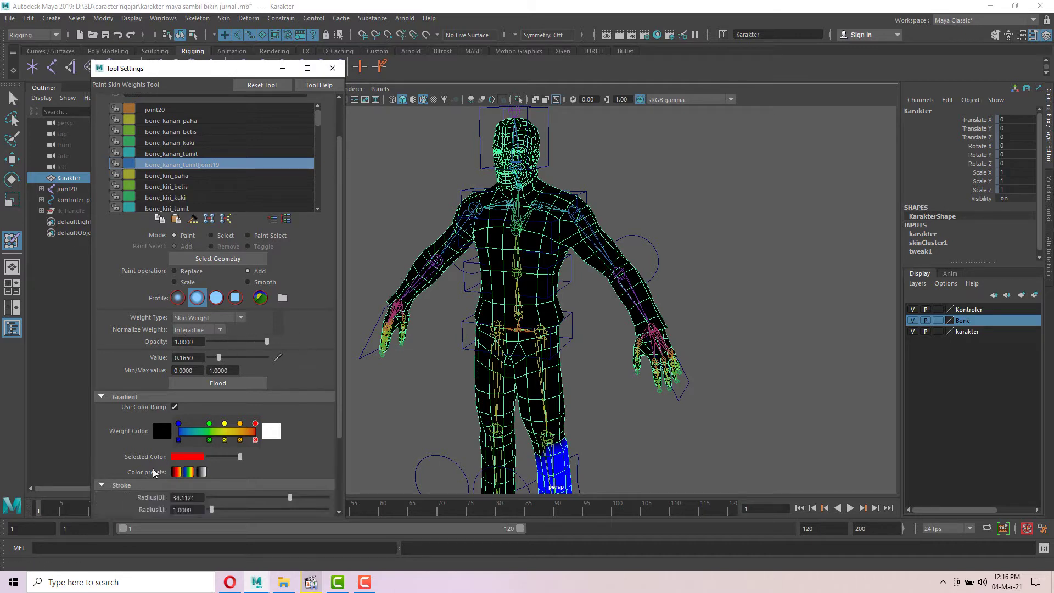
pyautogui.scroll(-2, 505, 373)
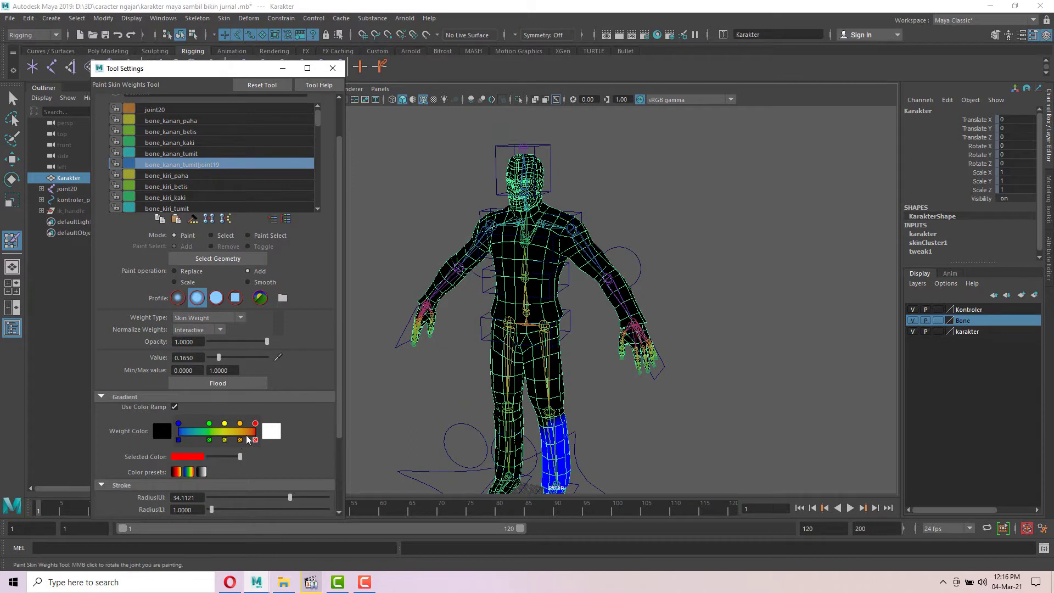
pyautogui.scroll(-3, 247, 439)
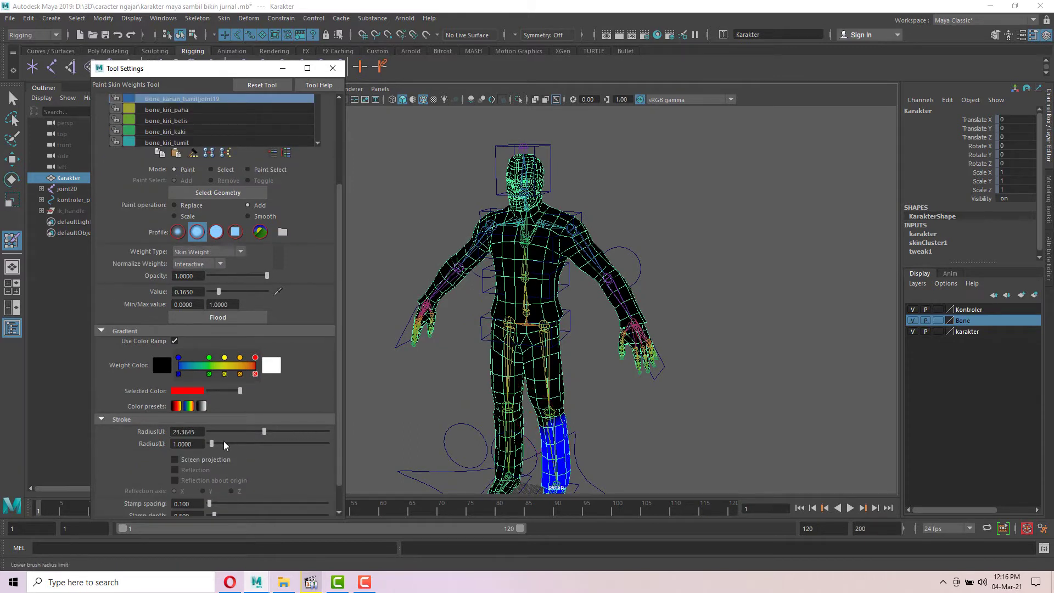
pyautogui.moveTo(262, 432); pyautogui.dragTo(220, 432)
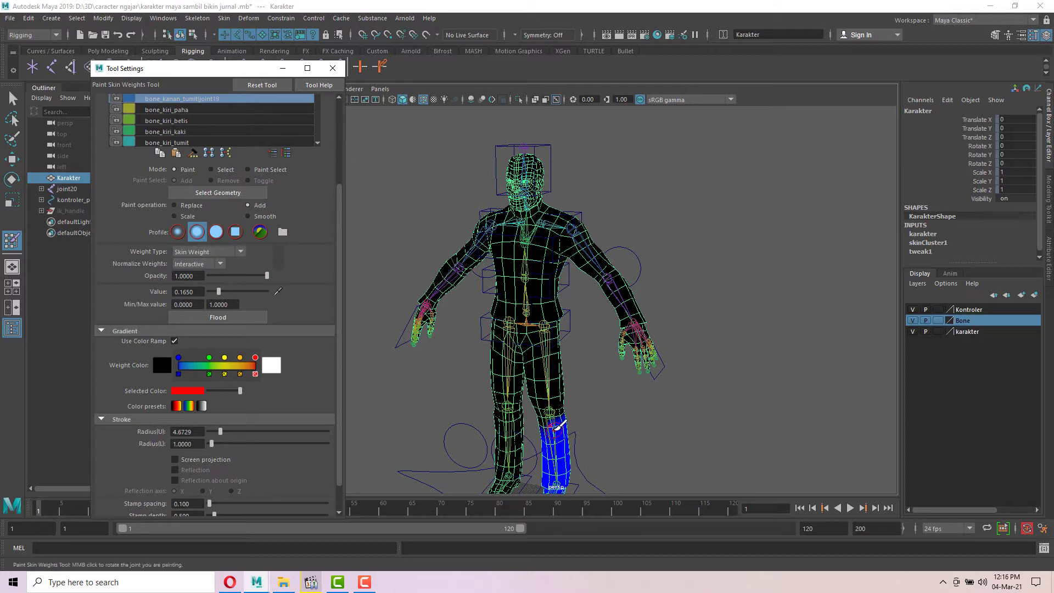
pyautogui.moveTo(243, 431); pyautogui.dragTo(251, 431)
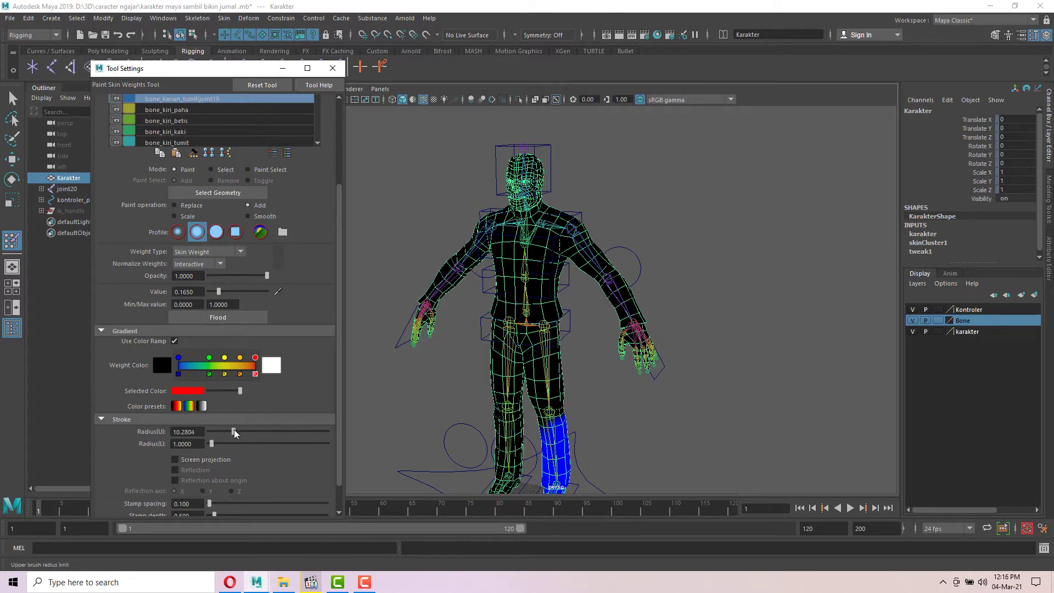
# - Move the tool settings window farther from the character and go to frame 9, where the arms are raised
pyautogui.scroll(5, 571, 343)
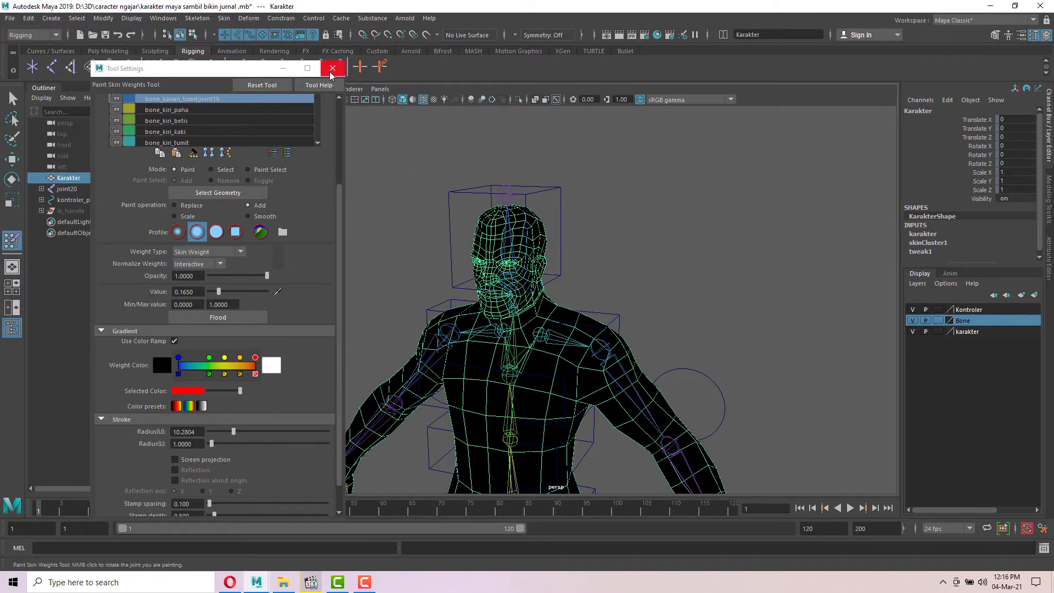
pyautogui.moveTo(225, 71); pyautogui.dragTo(191, 43)
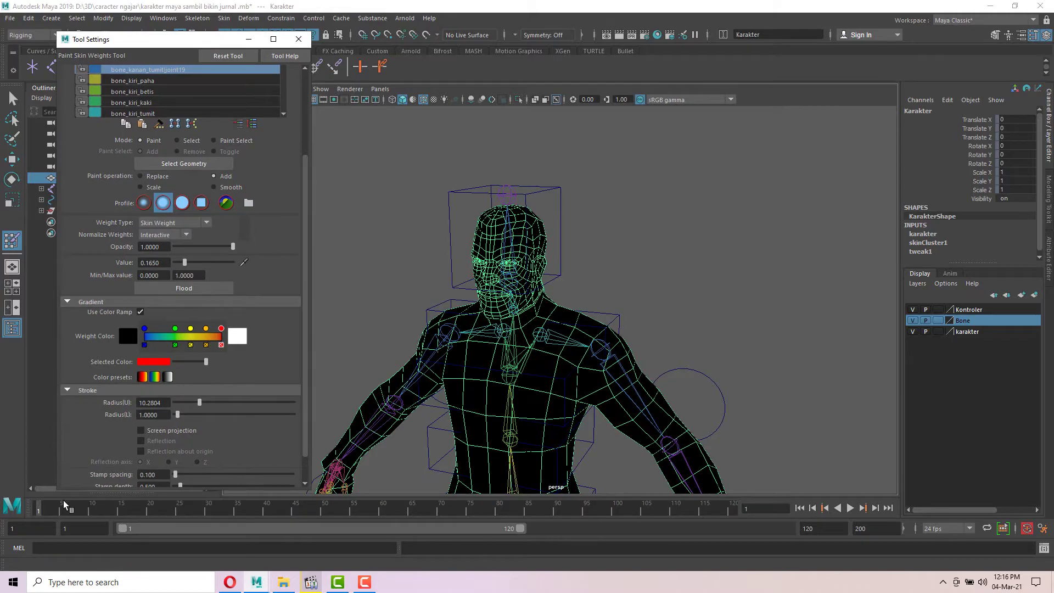
pyautogui.hotkey('alt', 'v')
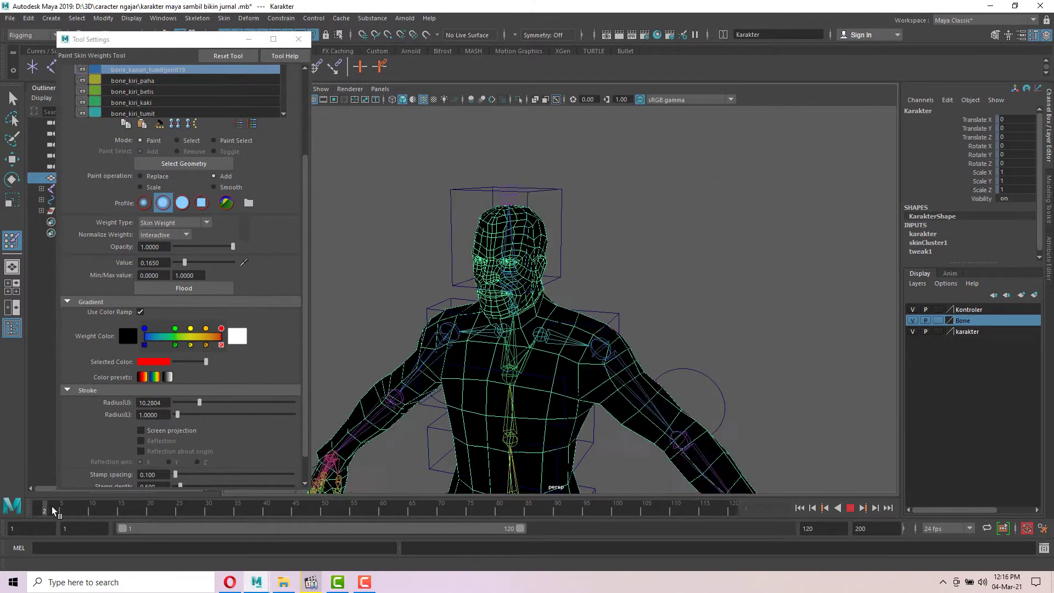
pyautogui.click(85, 511)
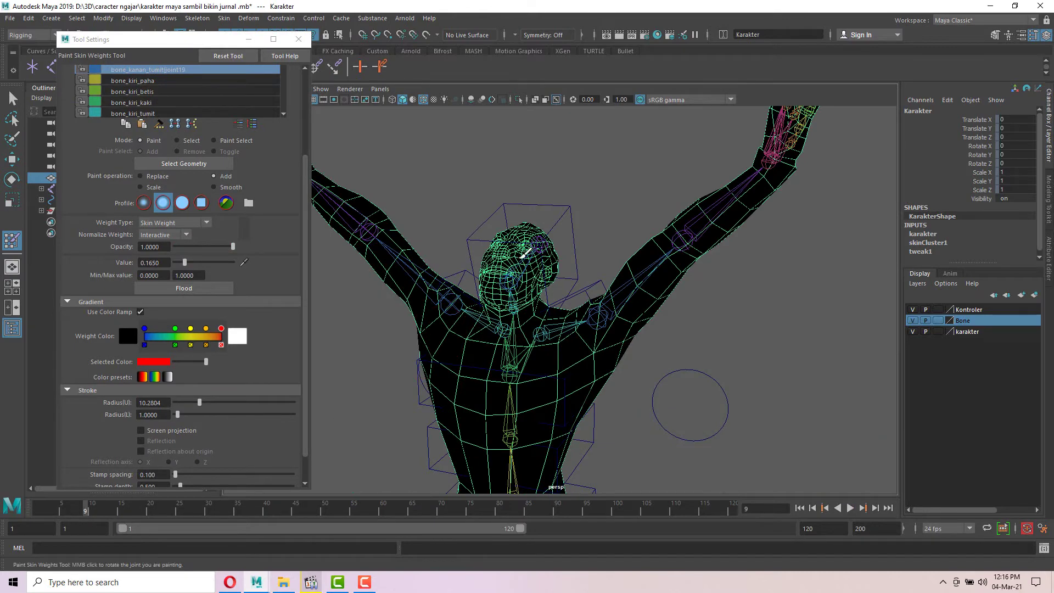
# - Make the head bone, bone_kepala, the active influence for weight painting by picking it on the character's head
pyautogui.scroll(5, 525, 254)
pyautogui.moveTo(565, 250)
pyautogui.keyDown('alt'); pyautogui.mouseDown()
pyautogui.moveTo(552, 259)
pyautogui.moveTo(600, 252)
pyautogui.mouseUp(); pyautogui.keyUp('alt')
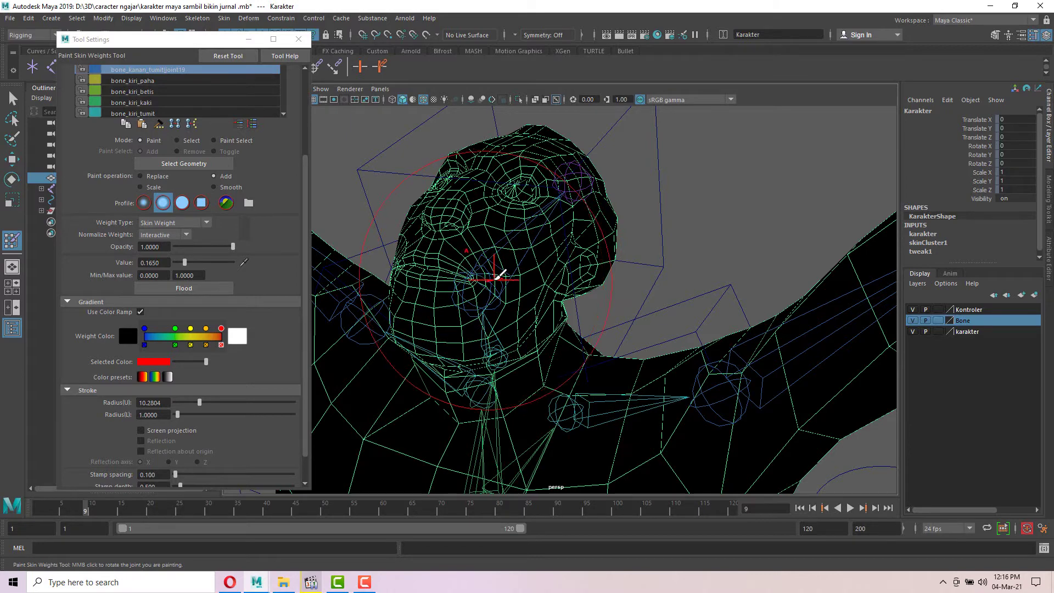
pyautogui.keyDown('alt'); pyautogui.moveTo(665, 245); pyautogui.dragTo(607, 249); pyautogui.keyUp('alt')
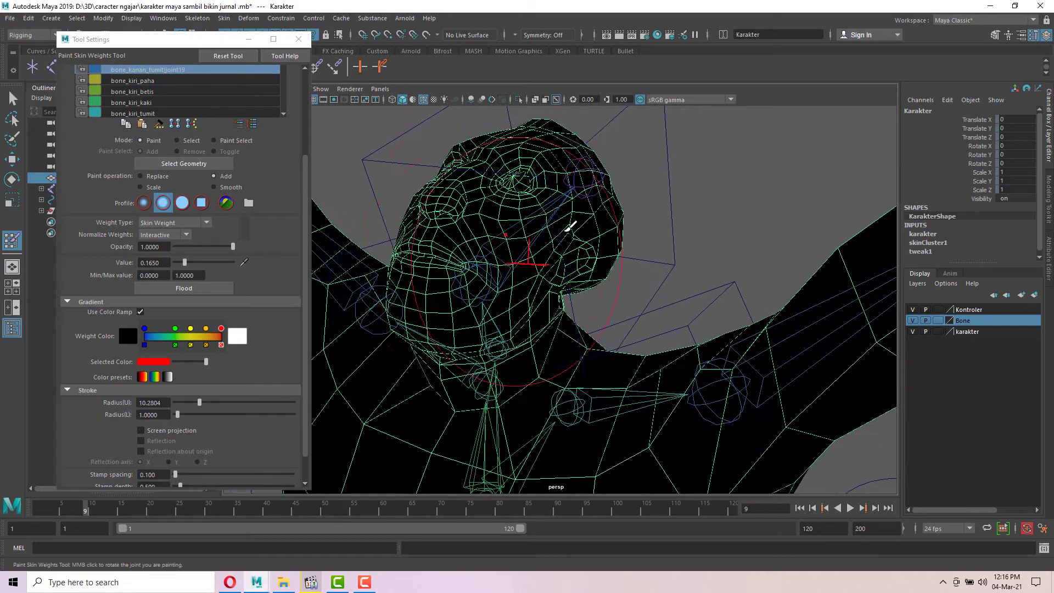
pyautogui.scroll(1, 496, 271)
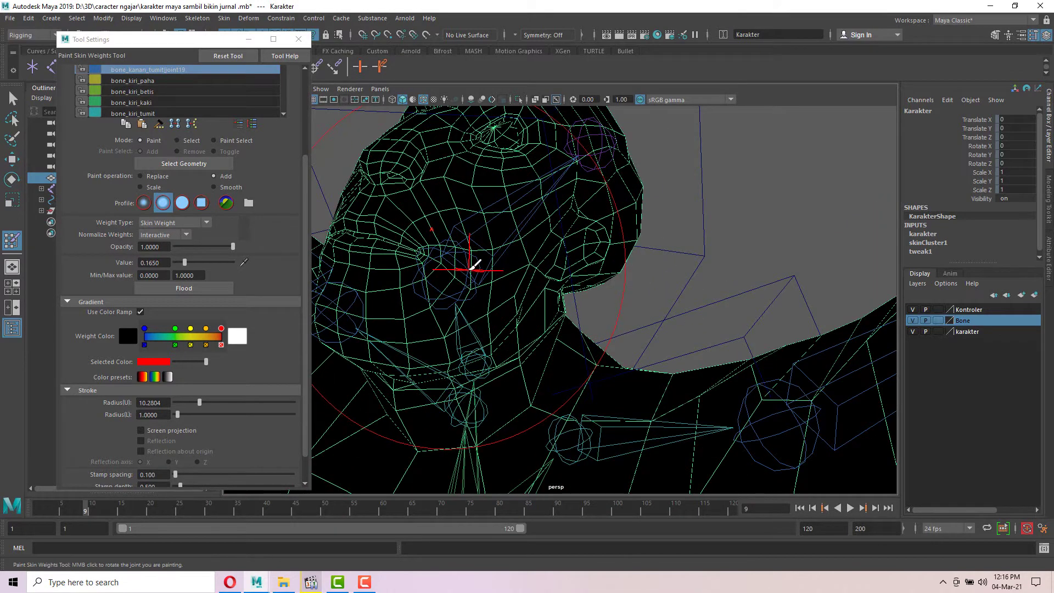
pyautogui.scroll(-1, 475, 270)
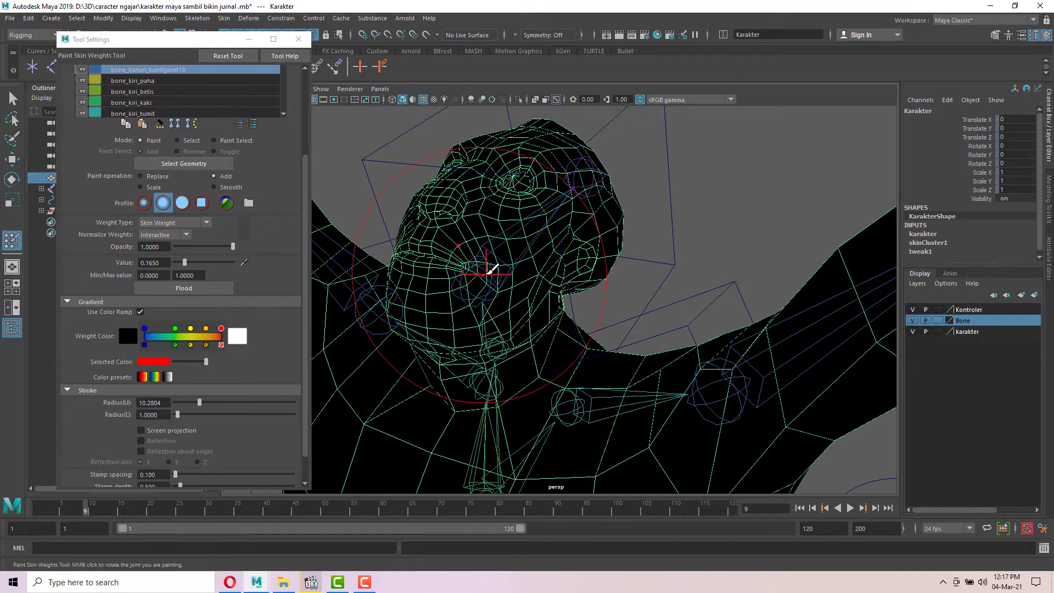
pyautogui.rightClick(490, 270)
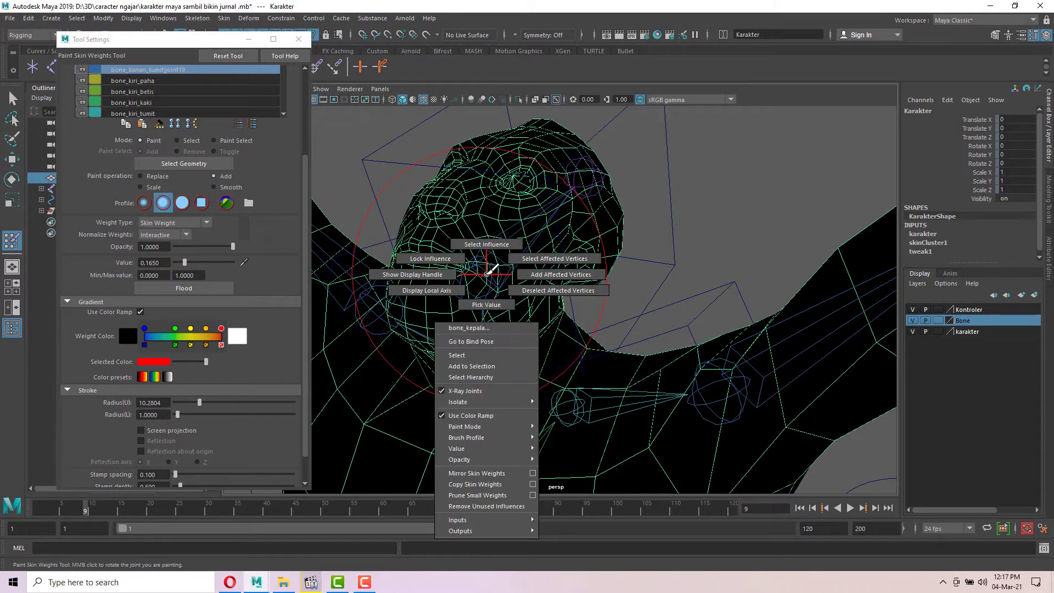
pyautogui.click(487, 244)
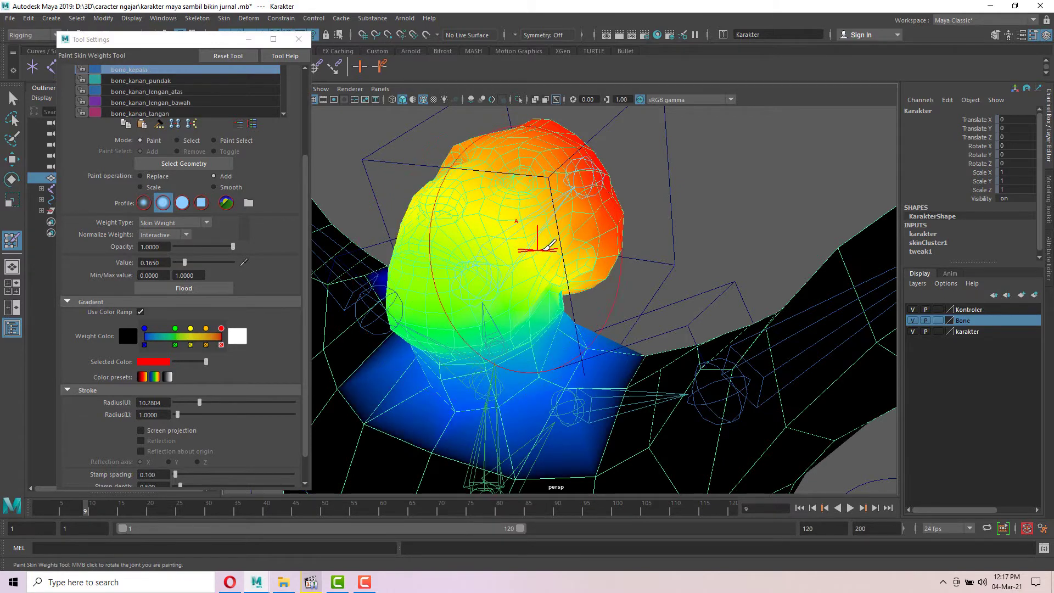
# - Examine the bone_kepala weight colours across the face, chin and neck from several angles
pyautogui.moveTo(462, 231)
pyautogui.keyDown('alt'); pyautogui.mouseDown()
pyautogui.moveTo(649, 184)
pyautogui.moveTo(555, 173)
pyautogui.mouseUp(); pyautogui.keyUp('alt')
pyautogui.moveTo(630, 172)
pyautogui.keyDown('alt'); pyautogui.mouseDown()
pyautogui.moveTo(560, 189)
pyautogui.moveTo(619, 186)
pyautogui.mouseUp(); pyautogui.keyUp('alt')
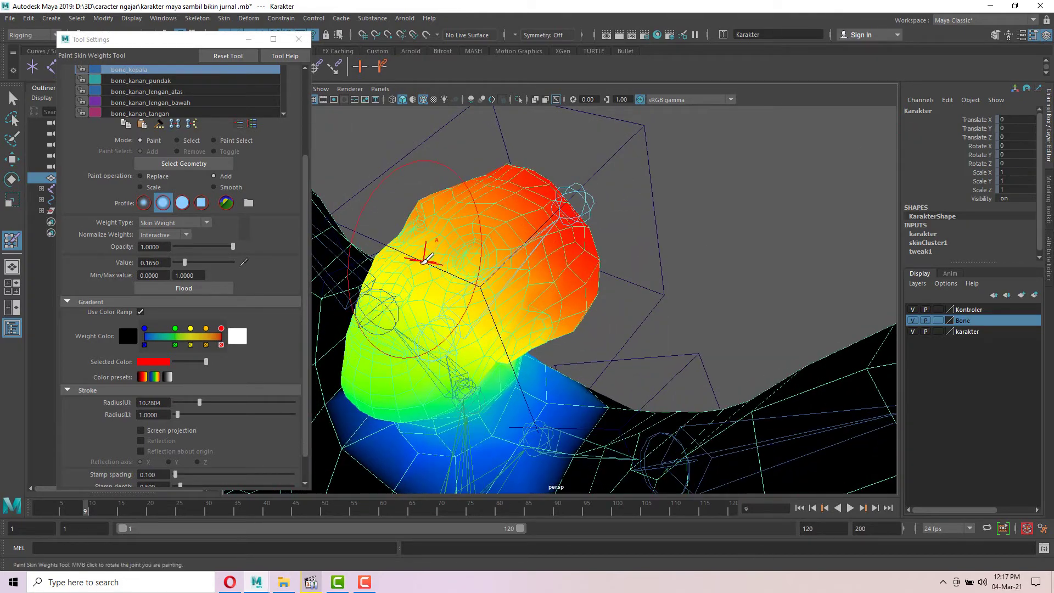
pyautogui.moveTo(607, 252)
pyautogui.keyDown('alt'); pyautogui.mouseDown()
pyautogui.moveTo(589, 265)
pyautogui.moveTo(604, 258)
pyautogui.mouseUp(); pyautogui.keyUp('alt')
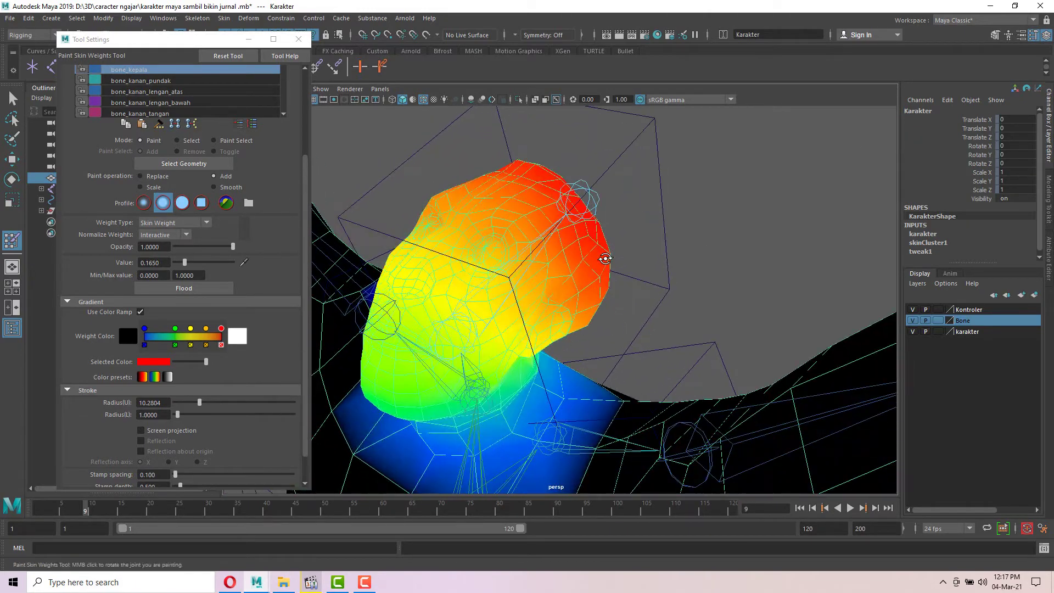
pyautogui.moveTo(635, 214)
pyautogui.keyDown('alt'); pyautogui.mouseDown()
pyautogui.moveTo(517, 213)
pyautogui.moveTo(467, 165)
pyautogui.mouseUp(); pyautogui.keyUp('alt')
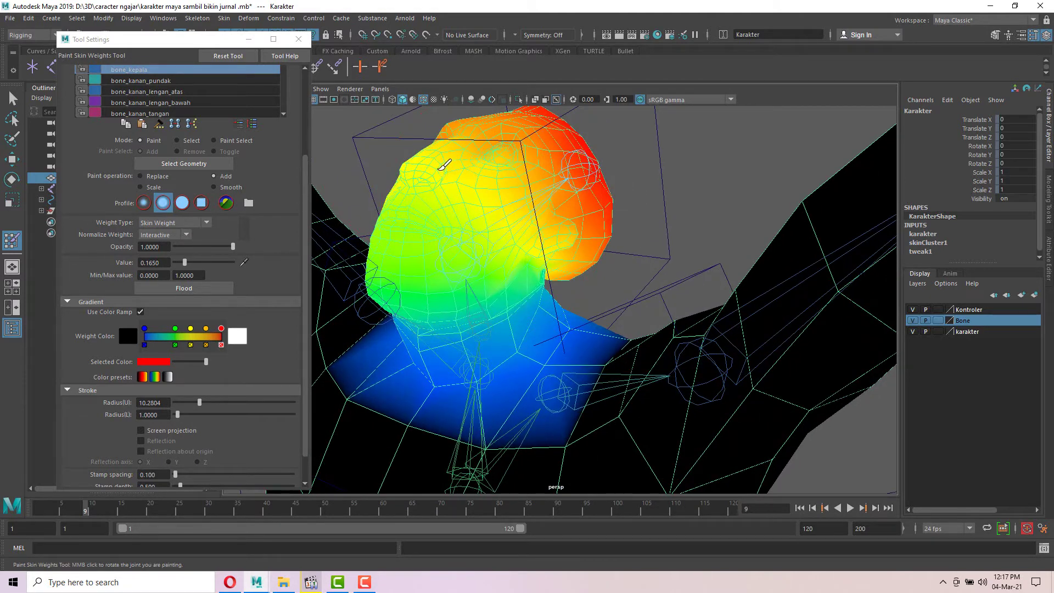
pyautogui.keyDown('alt'); pyautogui.moveTo(473, 152); pyautogui.dragTo(518, 162); pyautogui.keyUp('alt')
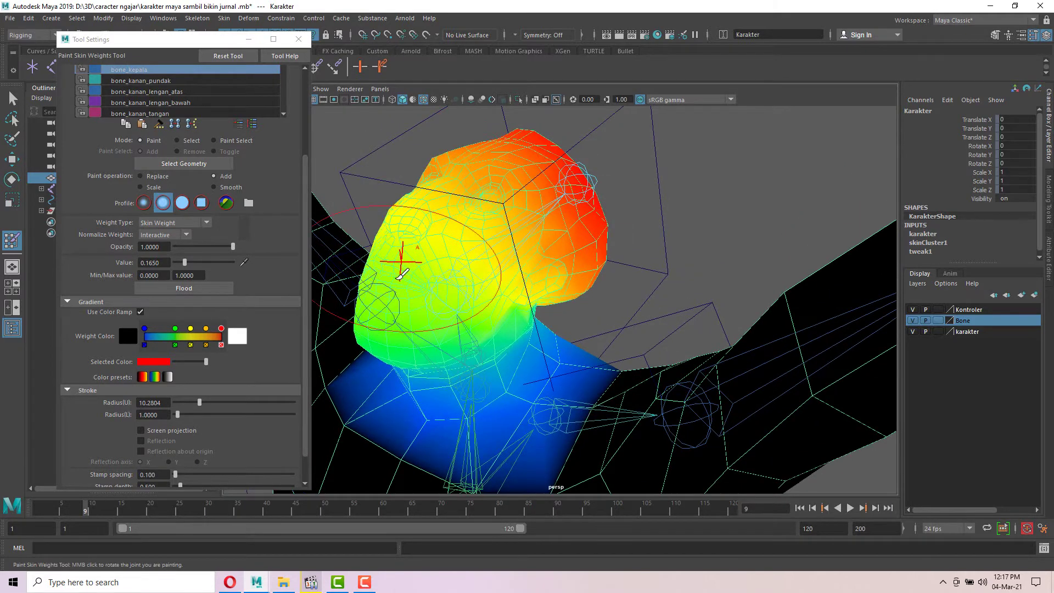
pyautogui.keyDown('alt'); pyautogui.moveTo(477, 312); pyautogui.dragTo(521, 296); pyautogui.keyUp('alt')
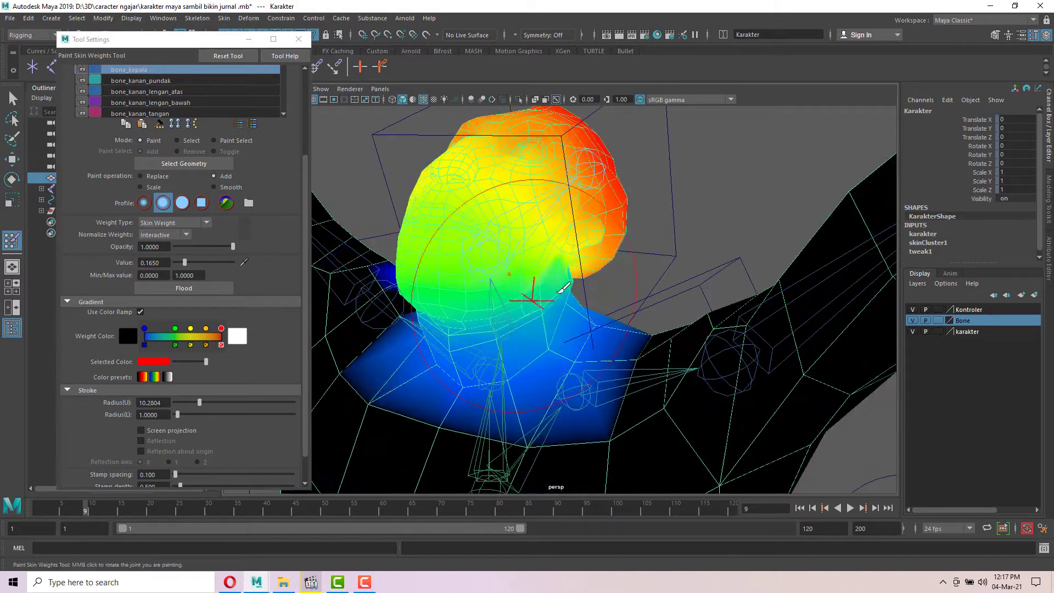
# - Add bone_kepala weight over the face, crown and back of the head at brush value 0.1650
pyautogui.moveTo(671, 185)
pyautogui.keyDown('alt'); pyautogui.mouseDown()
pyautogui.moveTo(666, 176)
pyautogui.moveTo(639, 210)
pyautogui.mouseUp(); pyautogui.keyUp('alt')
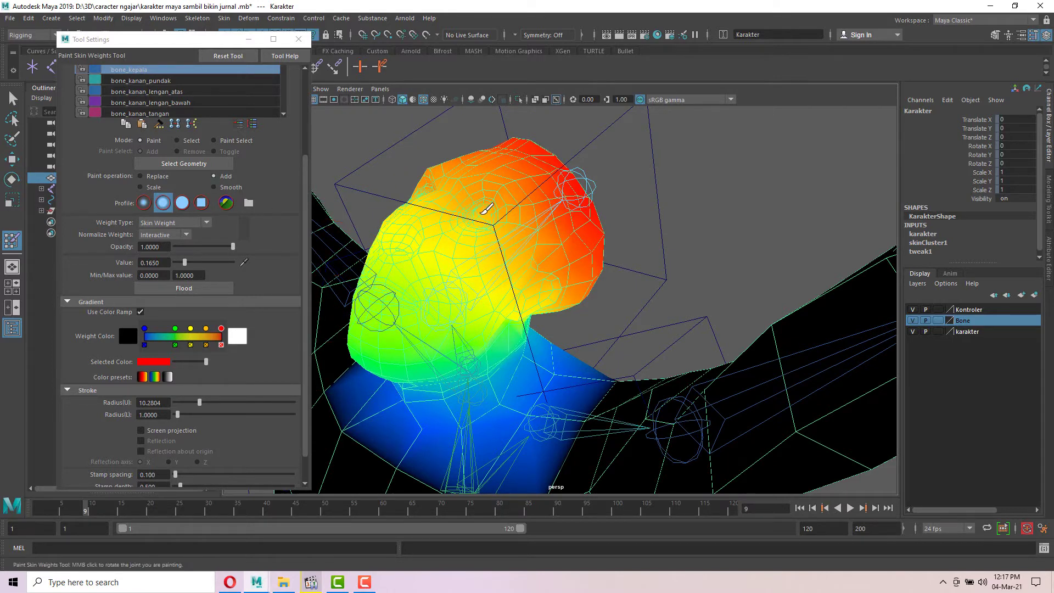
pyautogui.keyDown('alt'); pyautogui.moveTo(609, 204); pyautogui.dragTo(519, 213); pyautogui.keyUp('alt')
pyautogui.moveTo(450, 261)
pyautogui.keyDown('alt'); pyautogui.mouseDown()
pyautogui.moveTo(602, 224)
pyautogui.moveTo(627, 241)
pyautogui.moveTo(578, 249)
pyautogui.moveTo(604, 244)
pyautogui.mouseUp(); pyautogui.keyUp('alt')
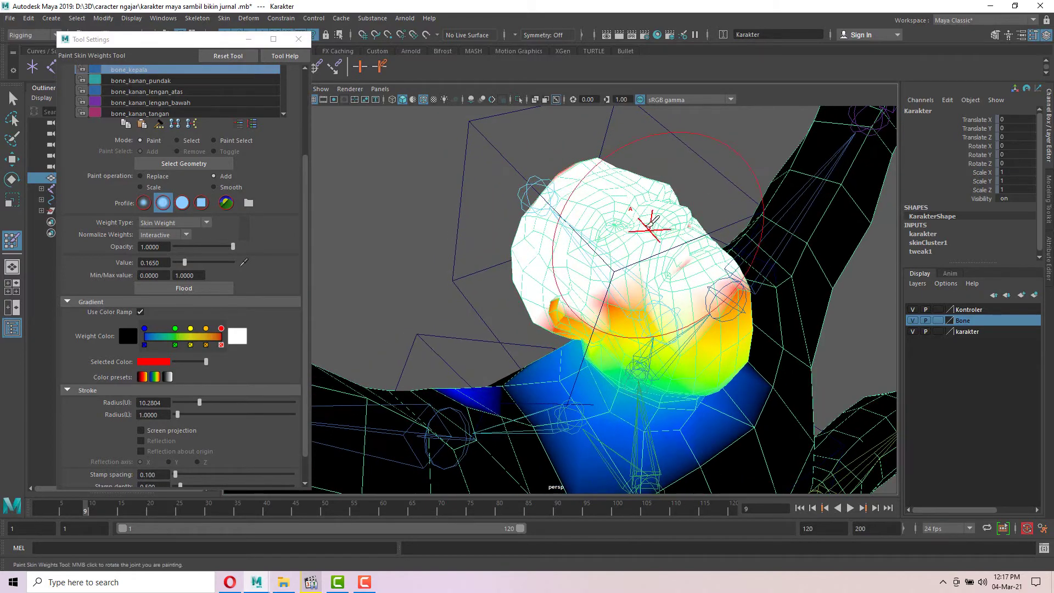
pyautogui.moveTo(648, 217)
pyautogui.keyDown('alt'); pyautogui.mouseDown()
pyautogui.moveTo(547, 186)
pyautogui.moveTo(556, 165)
pyautogui.moveTo(555, 190)
pyautogui.moveTo(535, 198)
pyautogui.moveTo(575, 186)
pyautogui.mouseUp(); pyautogui.keyUp('alt')
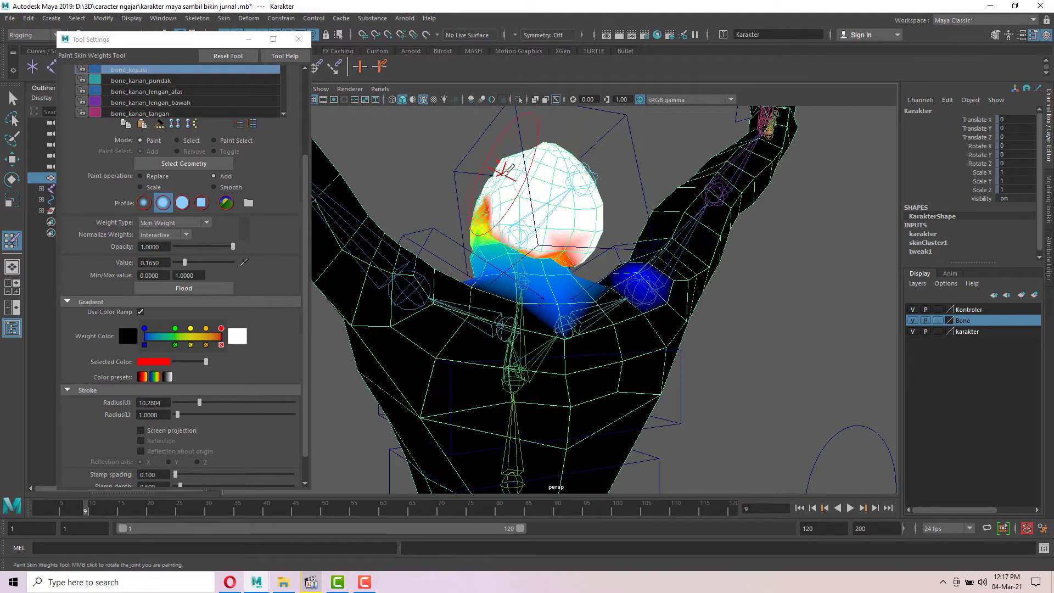
pyautogui.moveTo(504, 173)
pyautogui.keyDown('alt'); pyautogui.mouseDown()
pyautogui.moveTo(714, 169)
pyautogui.moveTo(406, 167)
pyautogui.mouseUp(); pyautogui.keyUp('alt')
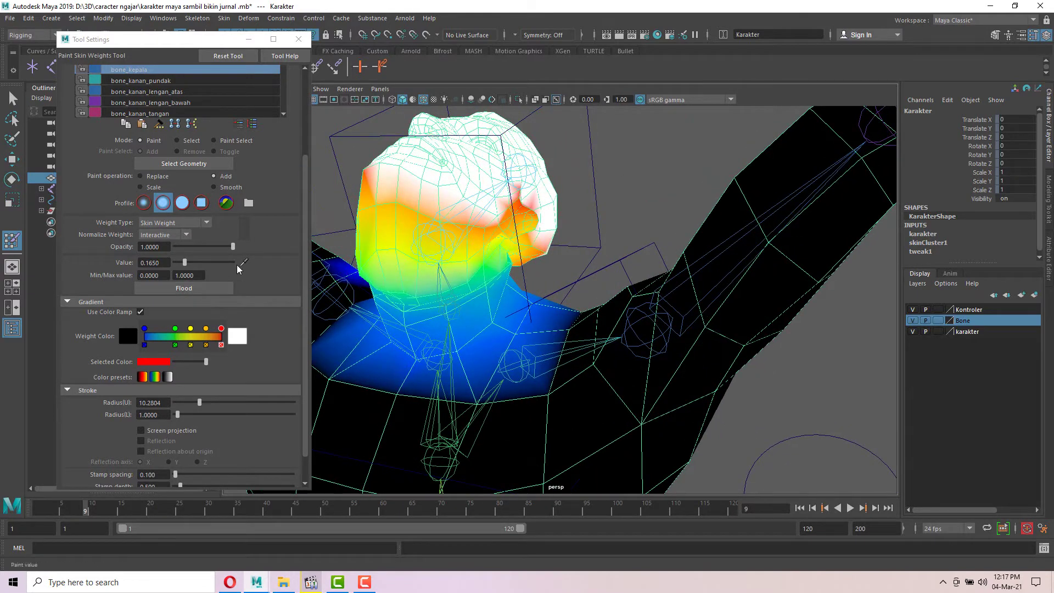
# - Lower the brush value to about 0.107 and add more bone_kepala weight on the side of the head
pyautogui.keyDown('alt'); pyautogui.moveTo(404, 223); pyautogui.dragTo(365, 242); pyautogui.keyUp('alt')
pyautogui.moveTo(181, 263); pyautogui.dragTo(182, 264)
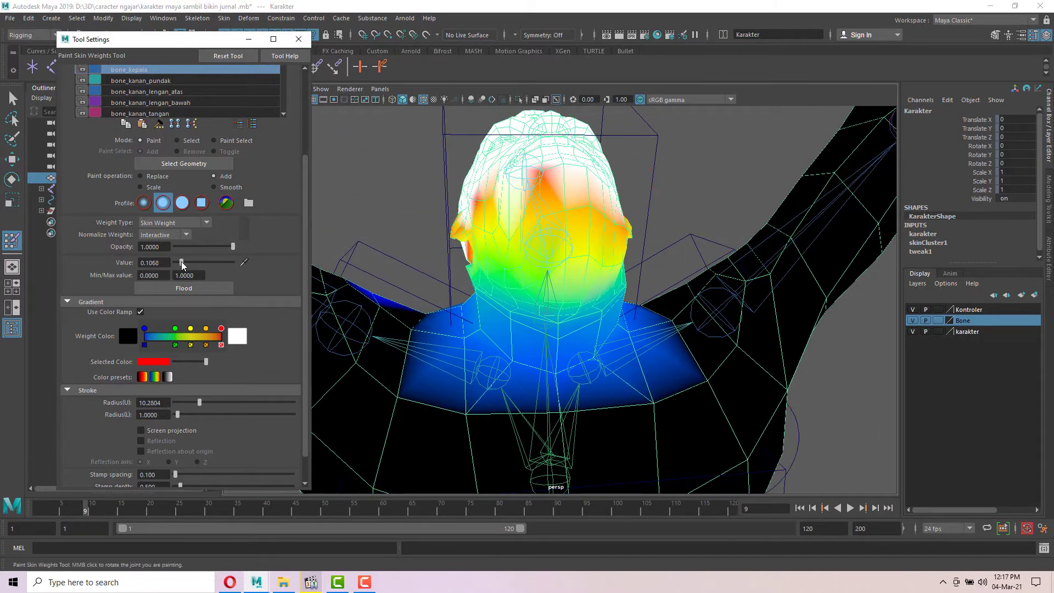
pyautogui.moveTo(493, 223)
pyautogui.mouseDown()
pyautogui.moveTo(555, 212)
pyautogui.moveTo(509, 204)
pyautogui.moveTo(516, 192)
pyautogui.moveTo(489, 193)
pyautogui.moveTo(551, 203)
pyautogui.moveTo(579, 231)
pyautogui.moveTo(617, 228)
pyautogui.moveTo(536, 245)
pyautogui.moveTo(519, 237)
pyautogui.moveTo(551, 228)
pyautogui.moveTo(539, 256)
pyautogui.mouseUp()
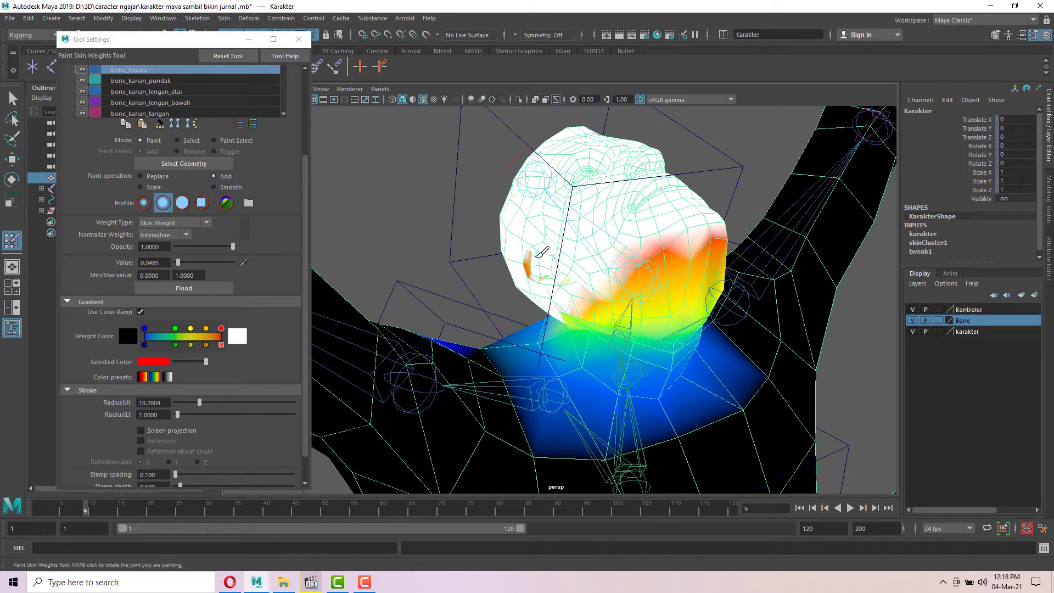
# - Reduce the brush value to 0.0097 and the upper brush radius, Radius(U), to about 5.37
pyautogui.moveTo(180, 267); pyautogui.dragTo(177, 266)
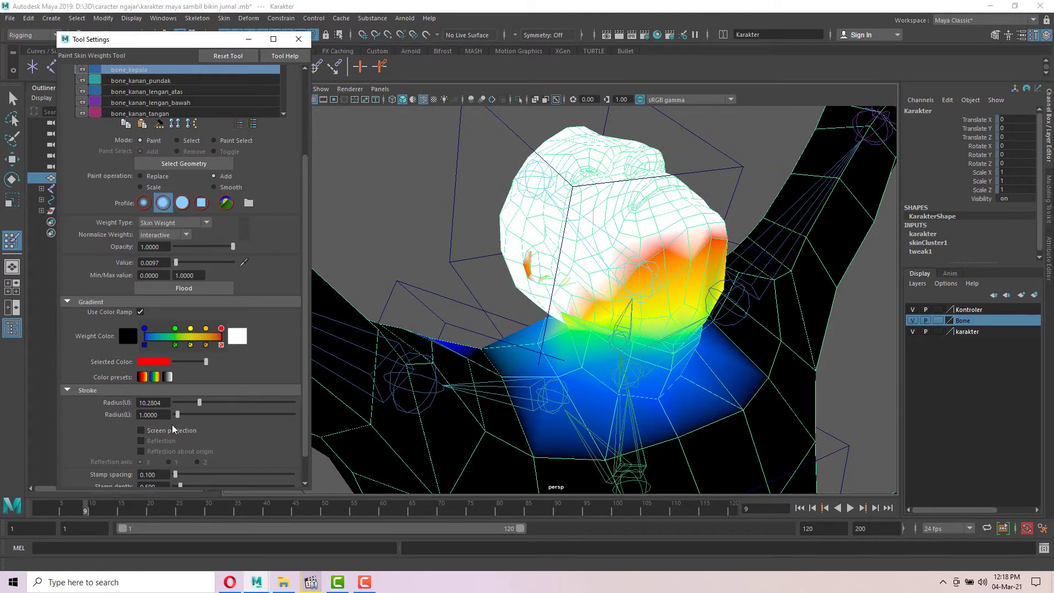
pyautogui.scroll(-2, 172, 467)
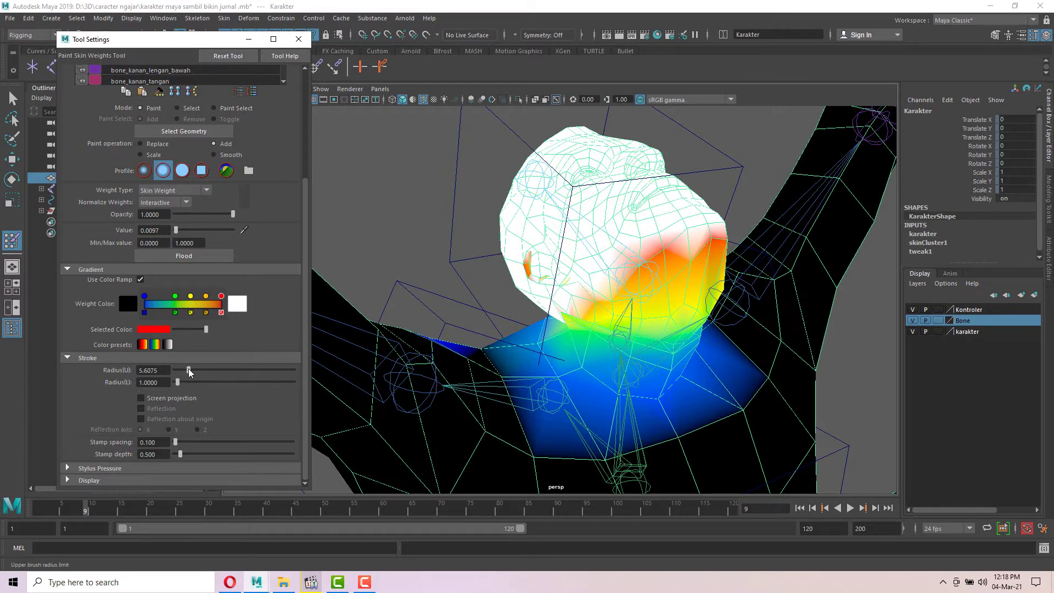
pyautogui.moveTo(189, 372); pyautogui.dragTo(188, 372)
# - Fill the remaining low-weight patches around the ear and rear jaw with the smaller brush
pyautogui.keyDown('alt'); pyautogui.moveTo(528, 268); pyautogui.dragTo(729, 195); pyautogui.keyUp('alt')
pyautogui.scroll(4, 690, 216)
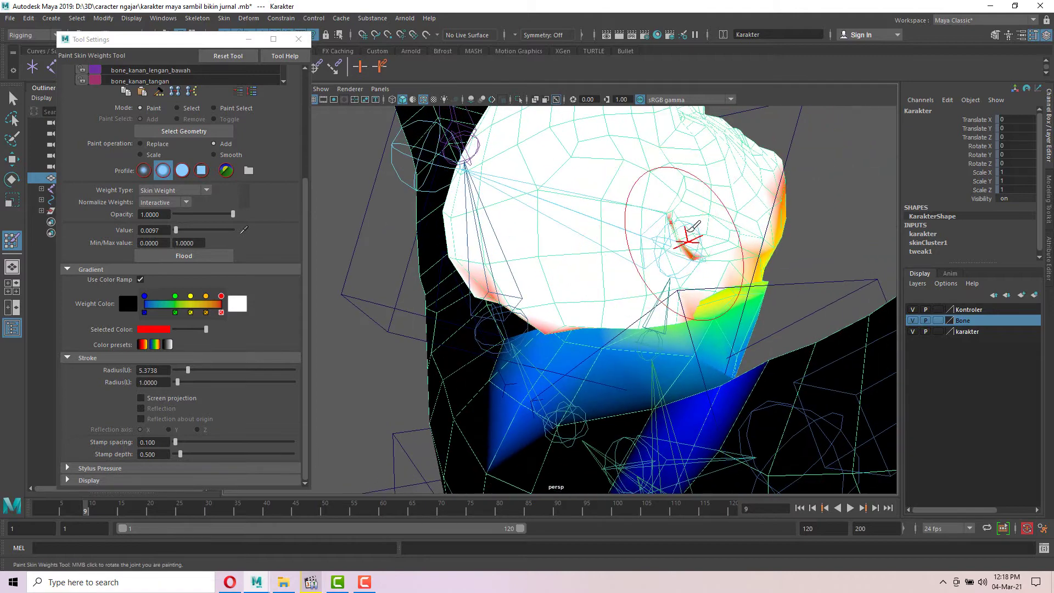
pyautogui.moveTo(647, 242)
pyautogui.keyDown('alt'); pyautogui.mouseDown()
pyautogui.moveTo(549, 246)
pyautogui.moveTo(625, 203)
pyautogui.mouseUp(); pyautogui.keyUp('alt')
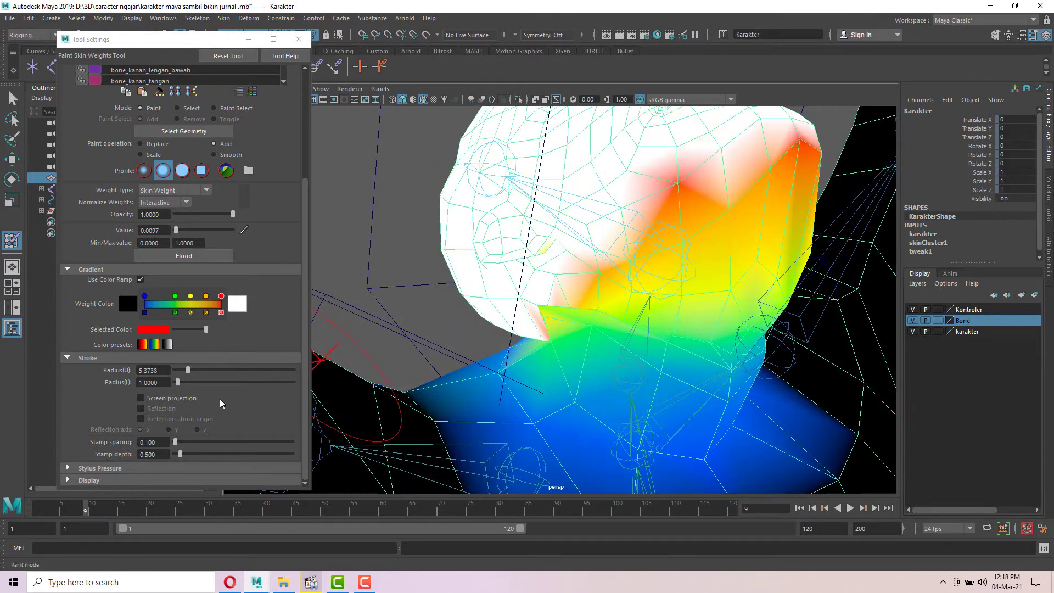
pyautogui.keyDown('alt'); pyautogui.moveTo(595, 228); pyautogui.dragTo(665, 216); pyautogui.keyUp('alt')
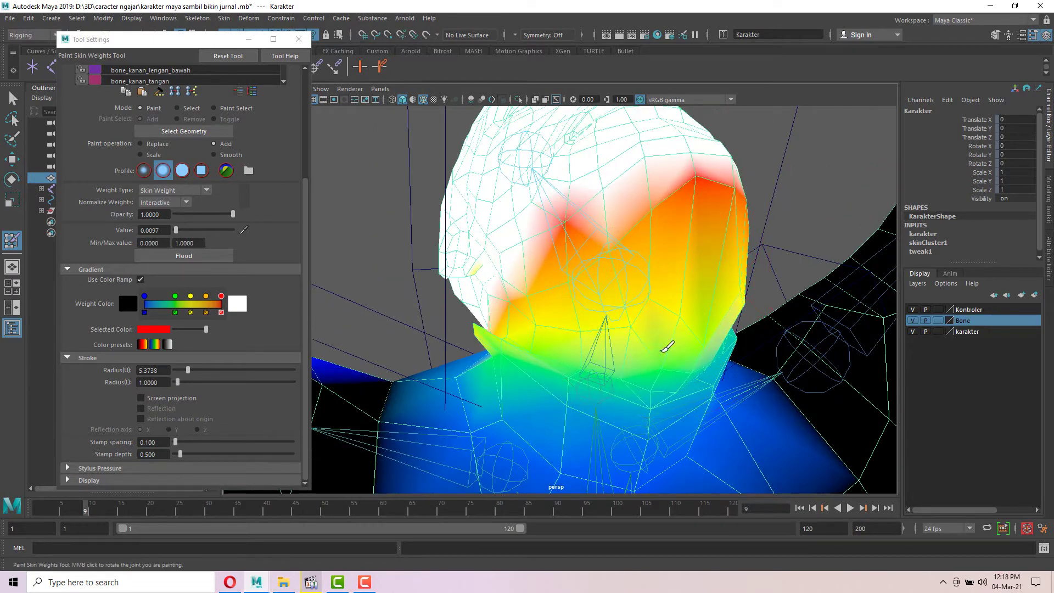
# - Raise the brush value to about 0.107 and add bone_kepala weight across the underside of the chin and jaw
pyautogui.moveTo(601, 314)
pyautogui.keyDown('alt'); pyautogui.mouseDown()
pyautogui.moveTo(660, 262)
pyautogui.moveTo(565, 328)
pyautogui.moveTo(494, 294)
pyautogui.moveTo(472, 231)
pyautogui.mouseUp(); pyautogui.keyUp('alt')
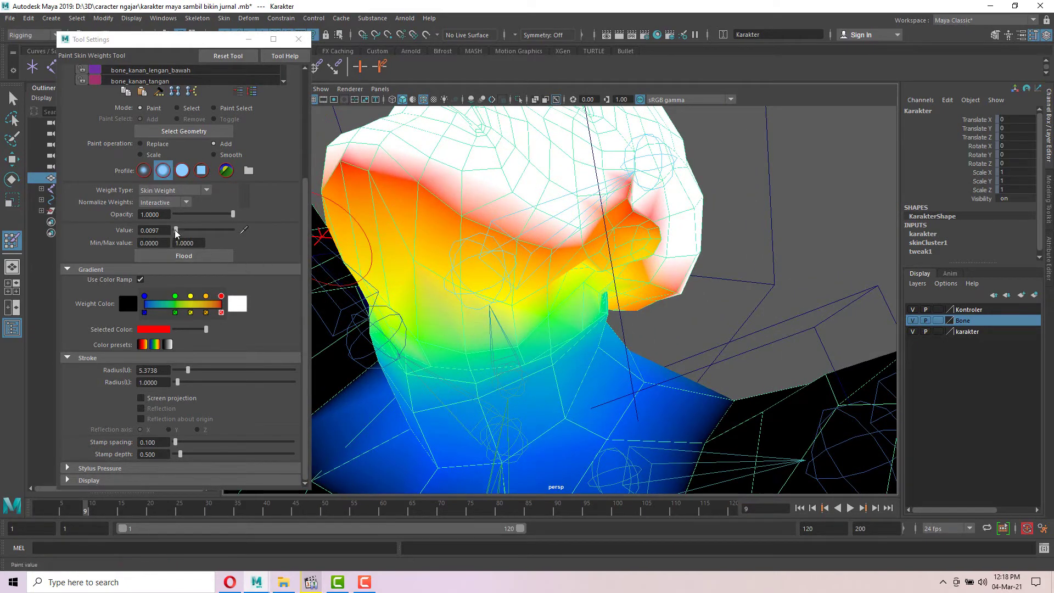
pyautogui.moveTo(177, 233); pyautogui.dragTo(180, 232)
pyautogui.keyDown('alt'); pyautogui.moveTo(375, 244); pyautogui.dragTo(453, 240, button='middle'); pyautogui.keyUp('alt')
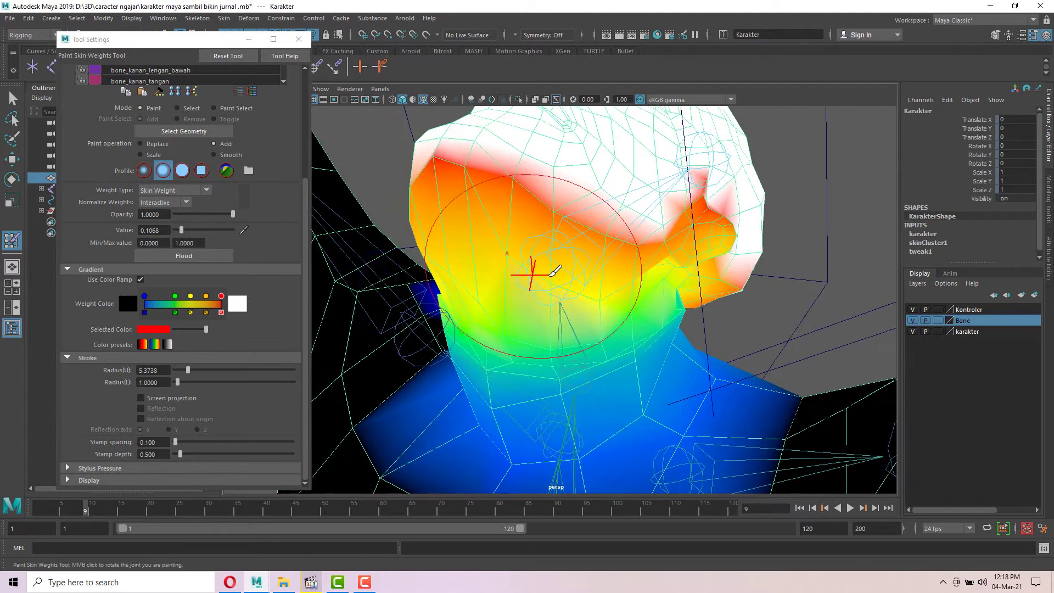
pyautogui.moveTo(531, 275); pyautogui.dragTo(483, 293)
pyautogui.moveTo(595, 260)
pyautogui.mouseDown()
pyautogui.moveTo(470, 187)
pyautogui.moveTo(439, 216)
pyautogui.moveTo(620, 257)
pyautogui.moveTo(680, 236)
pyautogui.moveTo(666, 212)
pyautogui.moveTo(735, 244)
pyautogui.moveTo(724, 252)
pyautogui.mouseUp()
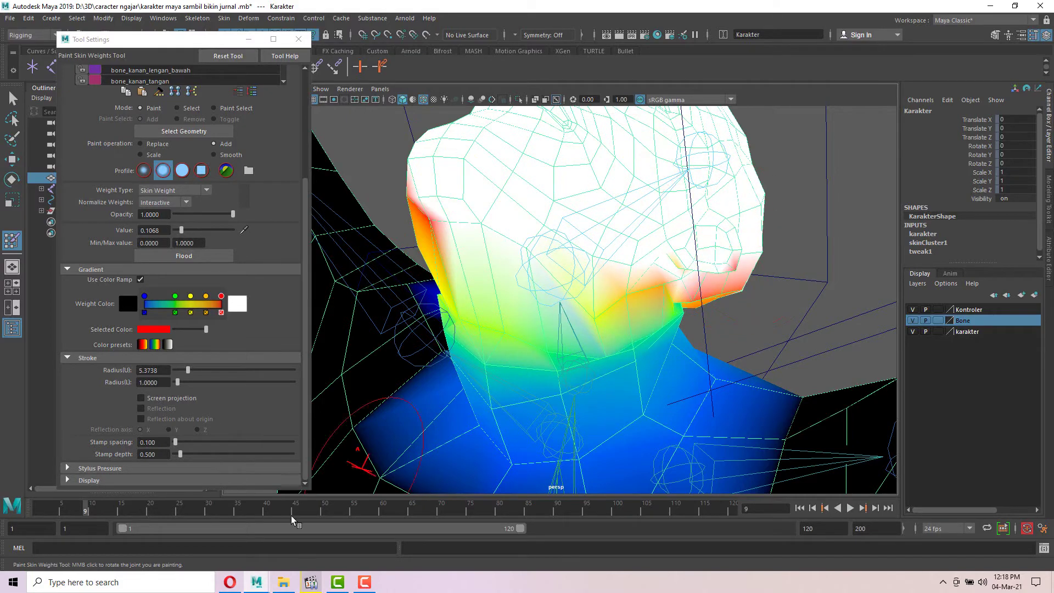
# - Go to frame 4 and add bone_kepala weight along the base of the skull and behind the jaw
pyautogui.moveTo(88, 511); pyautogui.dragTo(61, 509)
pyautogui.moveTo(472, 285)
pyautogui.keyDown('alt'); pyautogui.mouseDown()
pyautogui.moveTo(565, 254)
pyautogui.moveTo(538, 231)
pyautogui.moveTo(616, 188)
pyautogui.moveTo(530, 246)
pyautogui.mouseUp(); pyautogui.keyUp('alt')
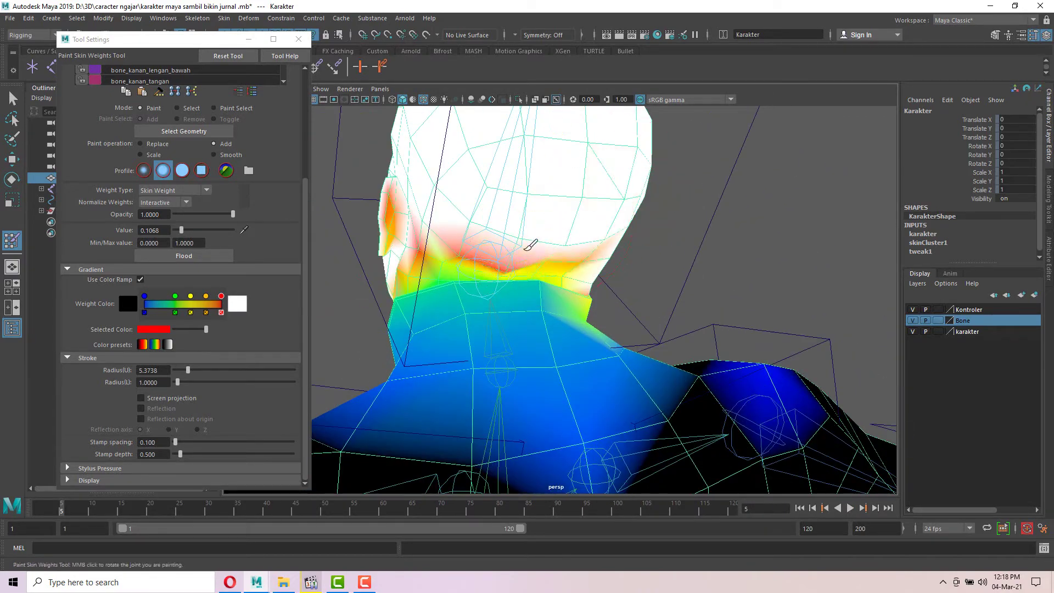
pyautogui.moveTo(57, 509)
pyautogui.mouseDown()
pyautogui.moveTo(85, 509)
pyautogui.moveTo(57, 509)
pyautogui.mouseUp()
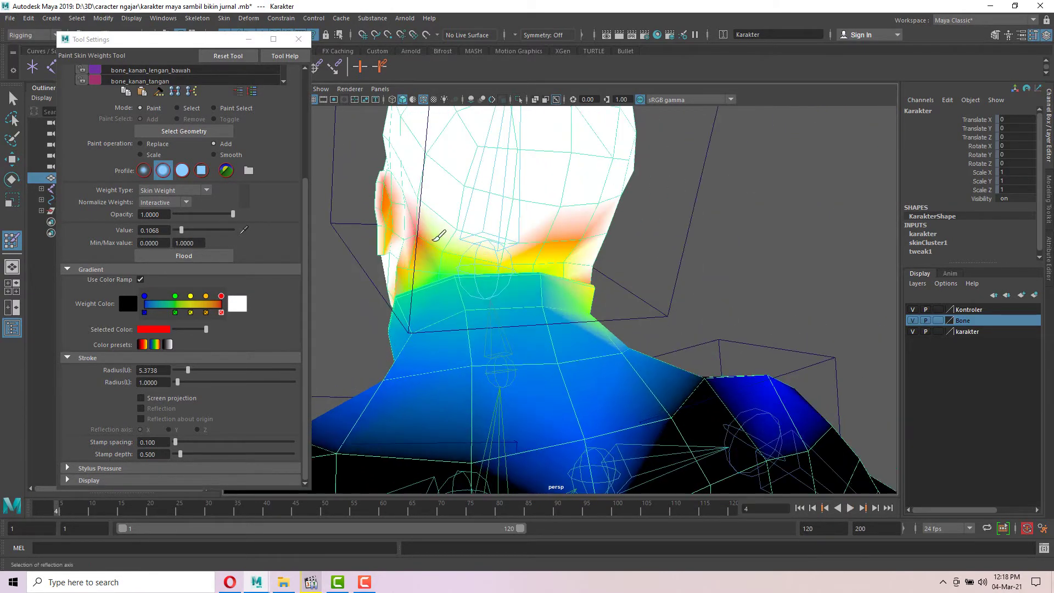
pyautogui.keyDown('alt'); pyautogui.moveTo(454, 223); pyautogui.dragTo(489, 204); pyautogui.keyUp('alt')
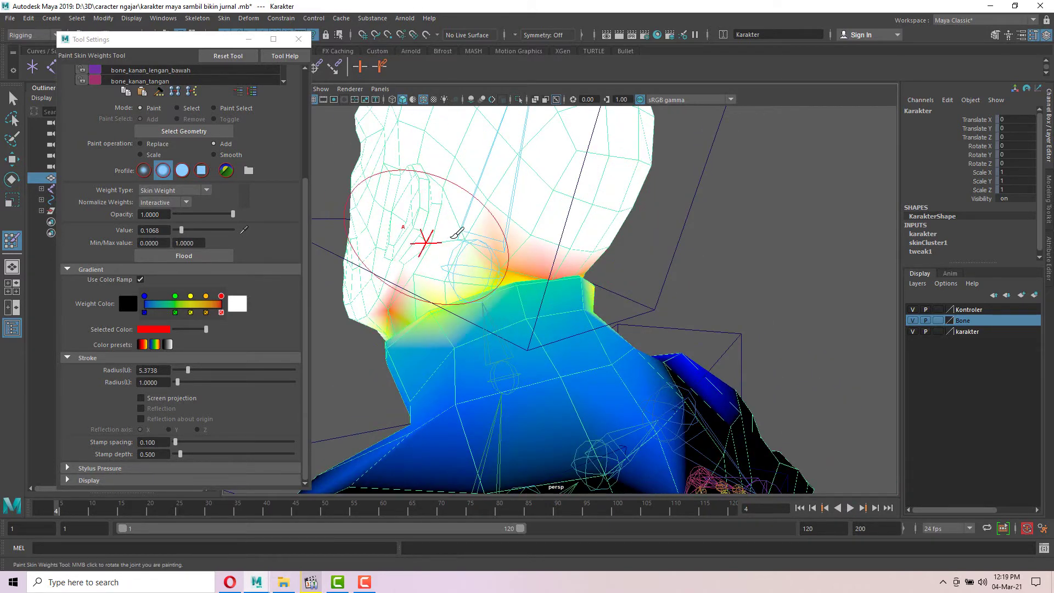
pyautogui.keyDown('alt'); pyautogui.moveTo(423, 242); pyautogui.dragTo(557, 229); pyautogui.keyUp('alt')
pyautogui.keyDown('alt'); pyautogui.moveTo(459, 235); pyautogui.dragTo(553, 235); pyautogui.keyUp('alt')
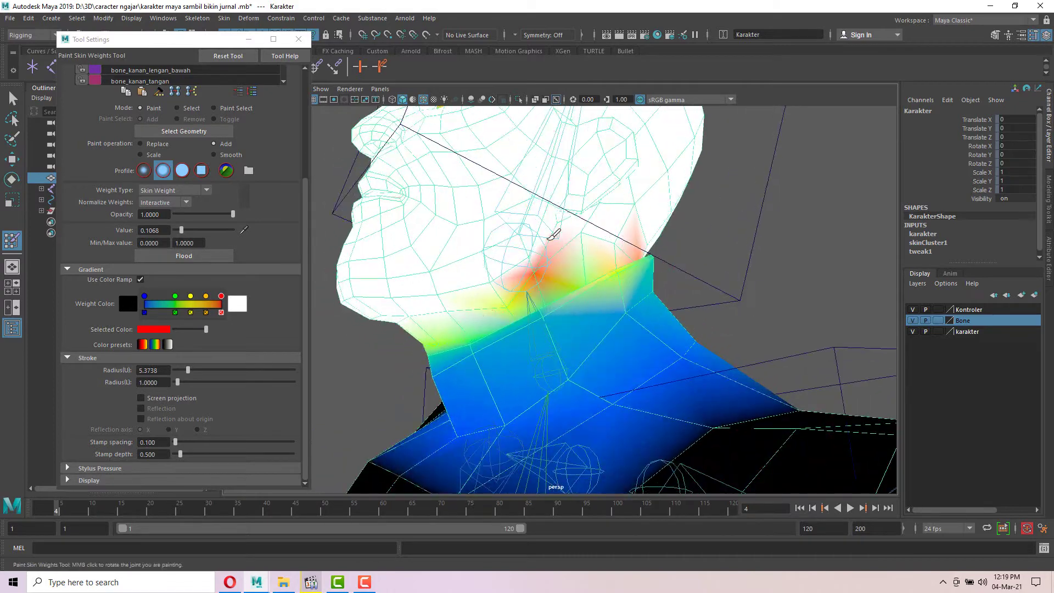
# - Add bone_kepala weight along the chin and jawline on both sides of the face
pyautogui.moveTo(444, 274)
pyautogui.keyDown('alt'); pyautogui.mouseDown()
pyautogui.moveTo(630, 216)
pyautogui.moveTo(532, 249)
pyautogui.moveTo(616, 244)
pyautogui.moveTo(654, 258)
pyautogui.moveTo(576, 256)
pyautogui.moveTo(649, 317)
pyautogui.moveTo(602, 287)
pyautogui.moveTo(647, 287)
pyautogui.mouseUp(); pyautogui.keyUp('alt')
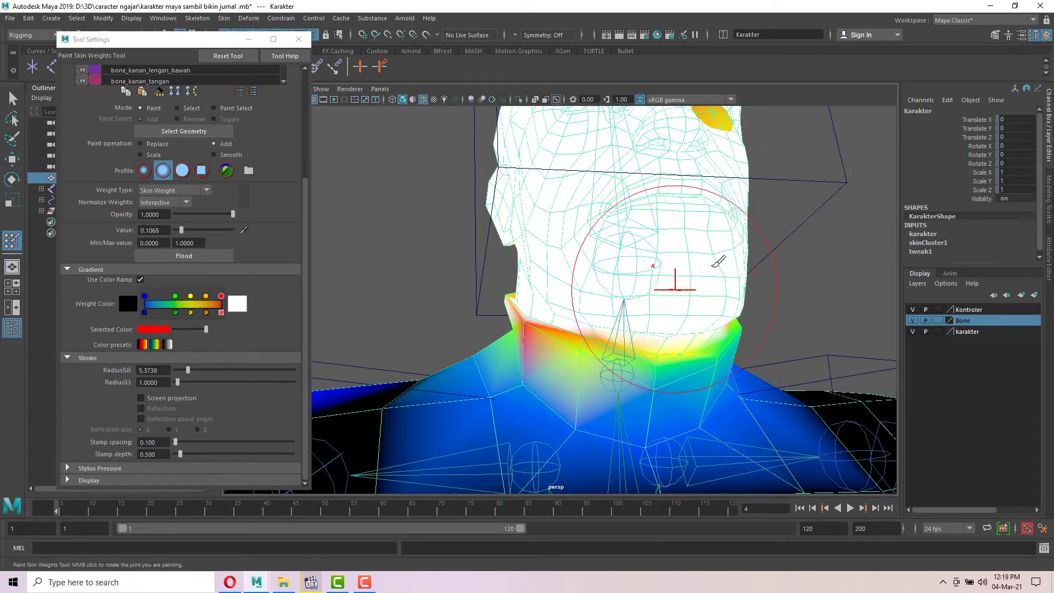
pyautogui.keyDown('alt'); pyautogui.moveTo(718, 261); pyautogui.dragTo(657, 235); pyautogui.keyUp('alt')
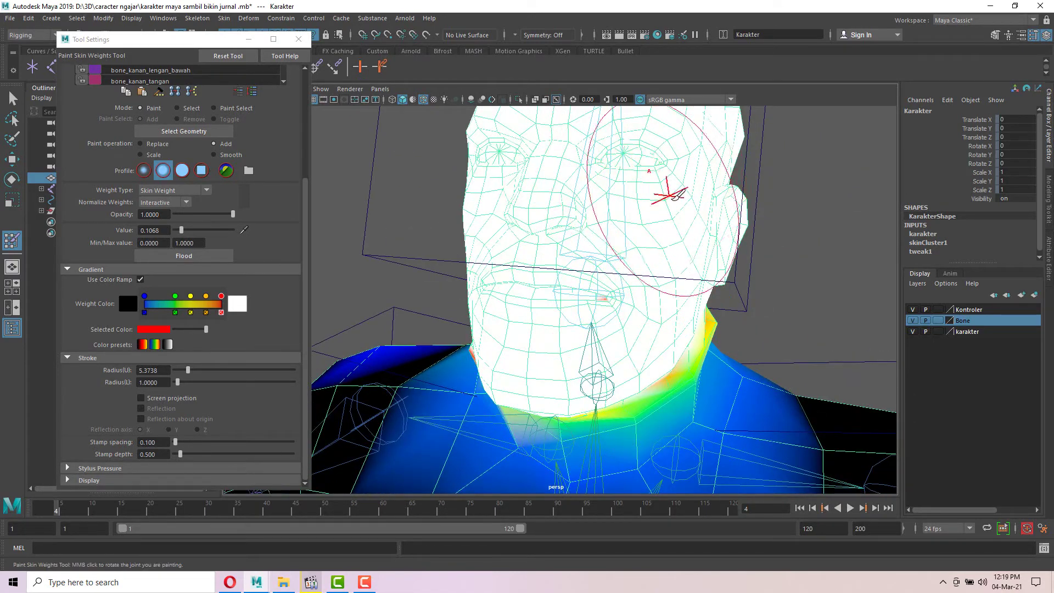
pyautogui.keyDown('alt'); pyautogui.moveTo(666, 188); pyautogui.dragTo(624, 270); pyautogui.keyUp('alt')
pyautogui.moveTo(580, 324); pyautogui.dragTo(564, 333)
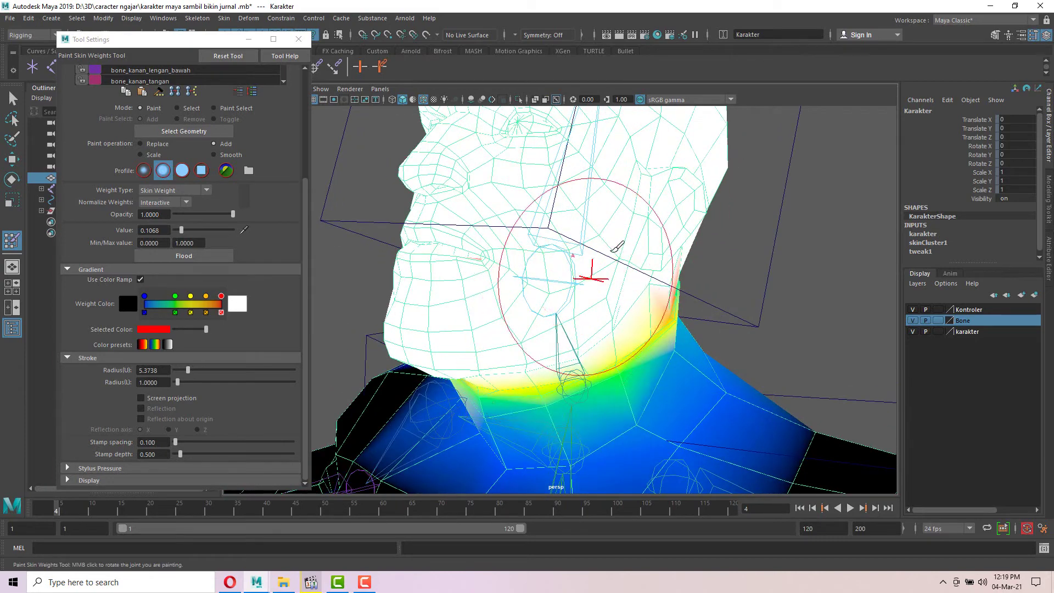
pyautogui.keyDown('alt'); pyautogui.moveTo(616, 247); pyautogui.dragTo(573, 262); pyautogui.keyUp('alt')
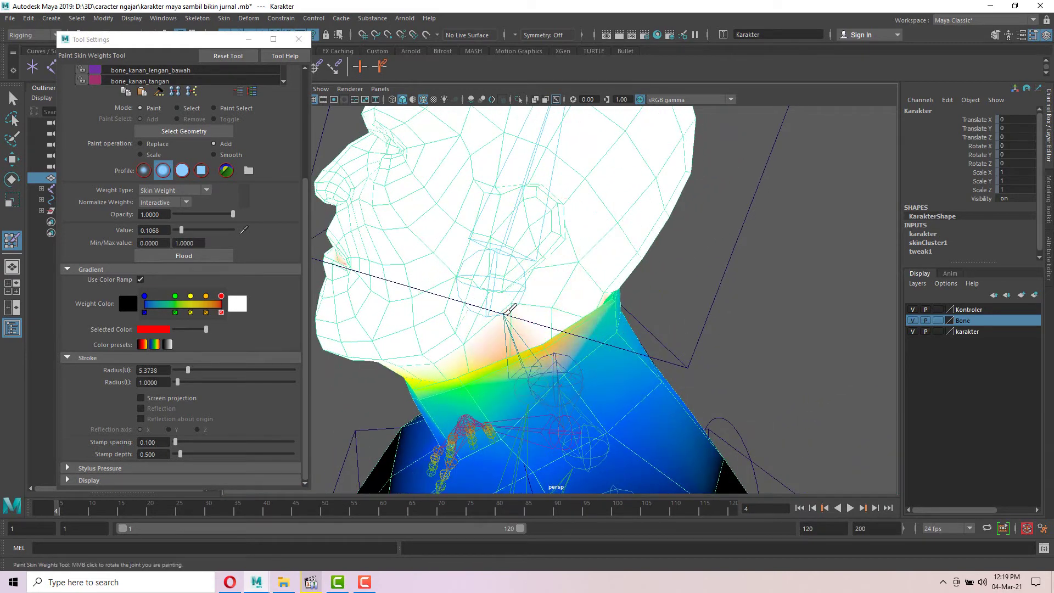
pyautogui.keyDown('alt'); pyautogui.moveTo(510, 310); pyautogui.dragTo(482, 323); pyautogui.keyUp('alt')
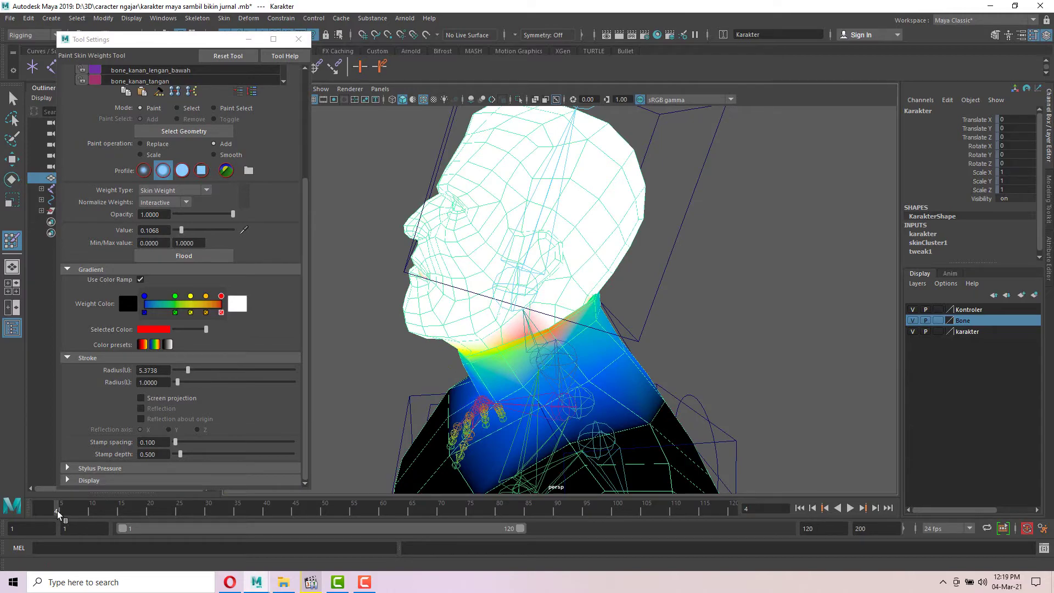
# - Go to frame 7 and rework the bone_kepala weight under the chin, undoing the unwanted stroke
pyautogui.moveTo(57, 512)
pyautogui.mouseDown()
pyautogui.moveTo(38, 510)
pyautogui.moveTo(90, 507)
pyautogui.moveTo(72, 507)
pyautogui.mouseUp()
pyautogui.moveTo(377, 321)
pyautogui.keyDown('alt'); pyautogui.mouseDown()
pyautogui.moveTo(368, 319)
pyautogui.moveTo(576, 299)
pyautogui.mouseUp(); pyautogui.keyUp('alt')
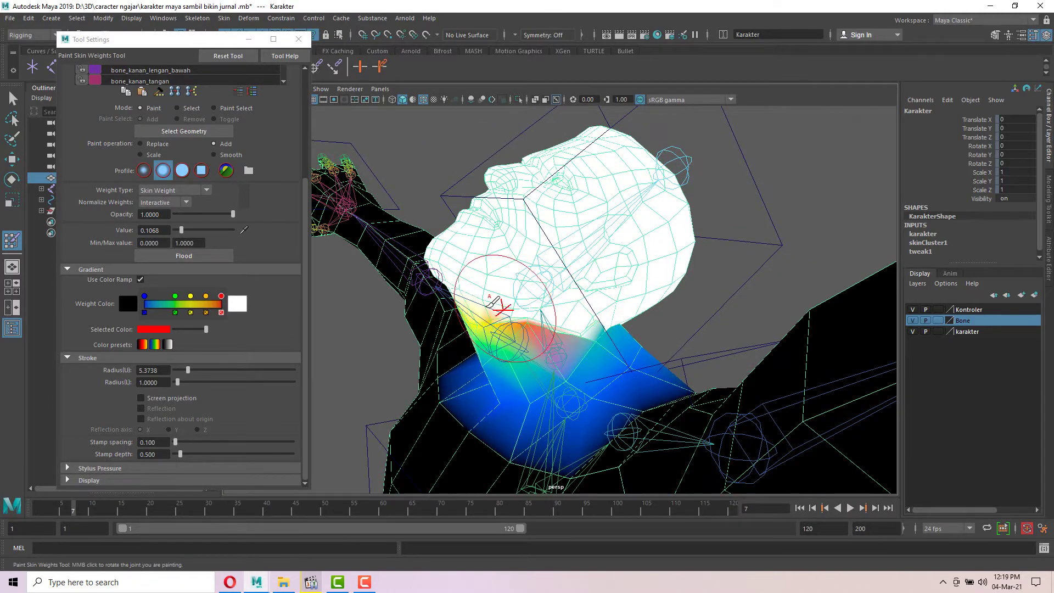
pyautogui.keyDown('alt'); pyautogui.moveTo(492, 302); pyautogui.dragTo(566, 300); pyautogui.keyUp('alt')
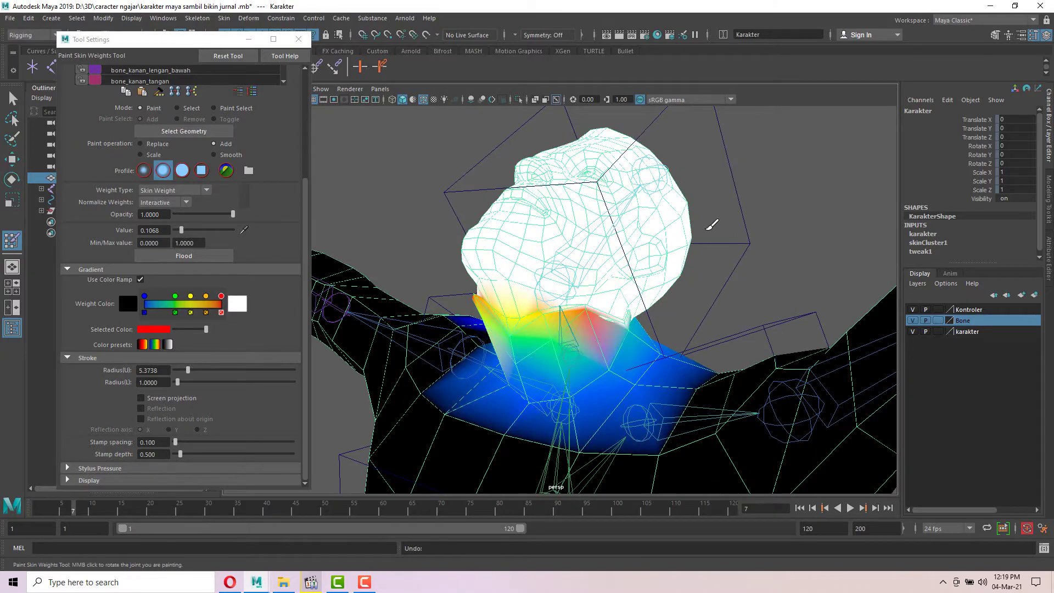
pyautogui.moveTo(712, 224)
pyautogui.keyDown('alt'); pyautogui.mouseDown()
pyautogui.moveTo(791, 195)
pyautogui.moveTo(825, 198)
pyautogui.moveTo(798, 212)
pyautogui.mouseUp(); pyautogui.keyUp('alt')
pyautogui.scroll(4, 718, 210)
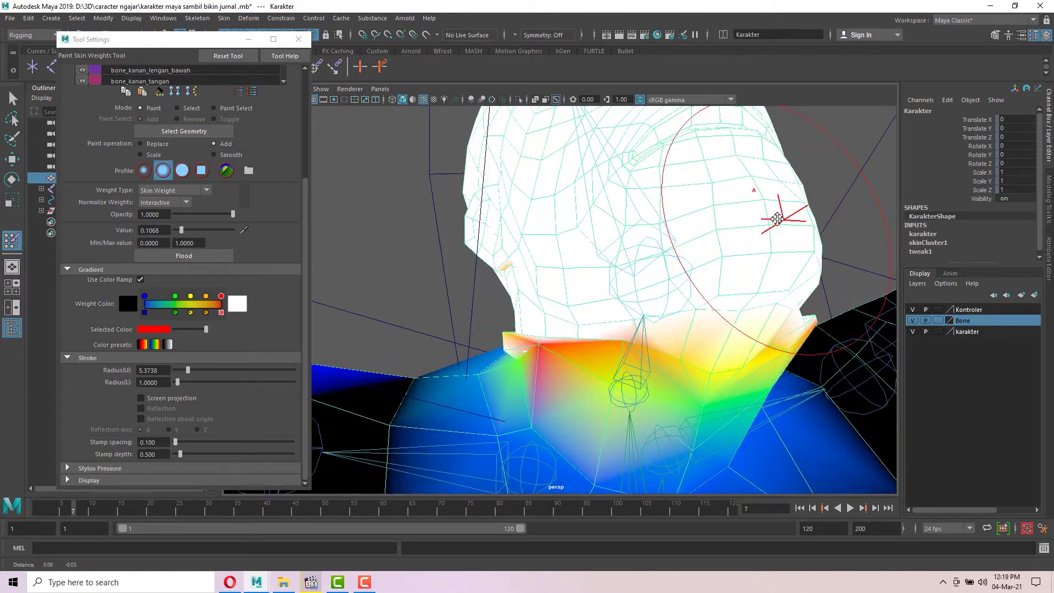
pyautogui.keyDown('alt'); pyautogui.moveTo(778, 217); pyautogui.dragTo(694, 207, button='middle'); pyautogui.keyUp('alt')
# - Even out the bone_kepala weights across the front and sides of the upper neck, undoing excess strokes
pyautogui.scroll(-5, 575, 329)
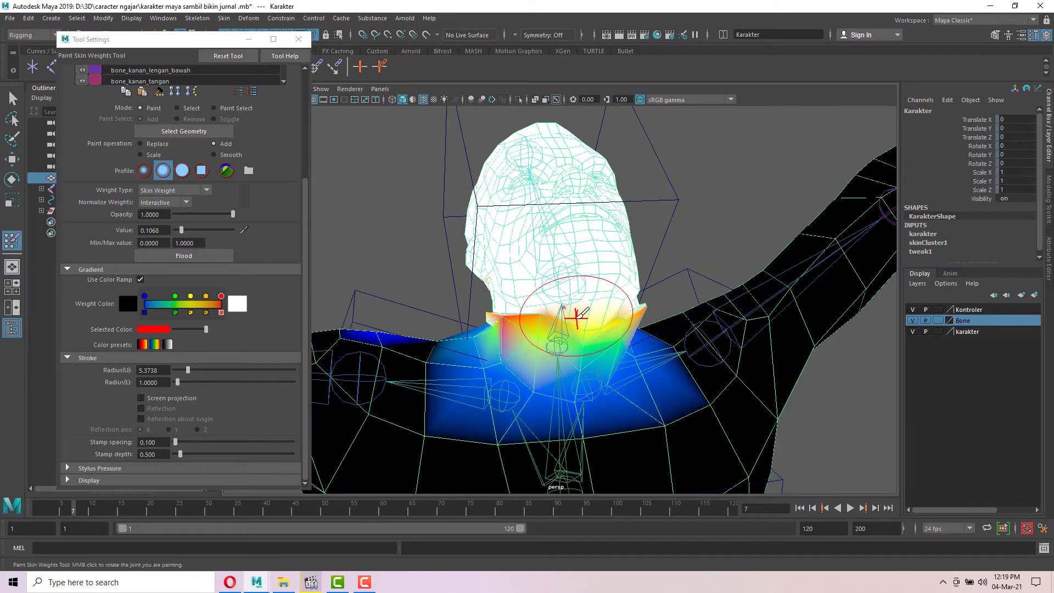
pyautogui.scroll(2, 575, 318)
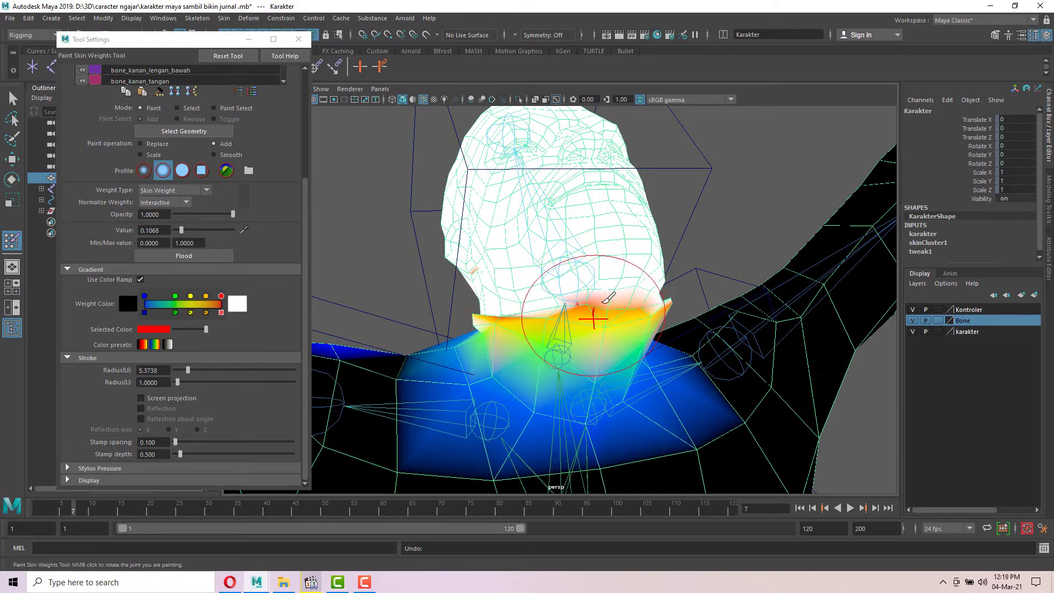
pyautogui.moveTo(604, 301)
pyautogui.keyDown('alt'); pyautogui.mouseDown()
pyautogui.moveTo(534, 226)
pyautogui.moveTo(517, 224)
pyautogui.mouseUp(); pyautogui.keyUp('alt')
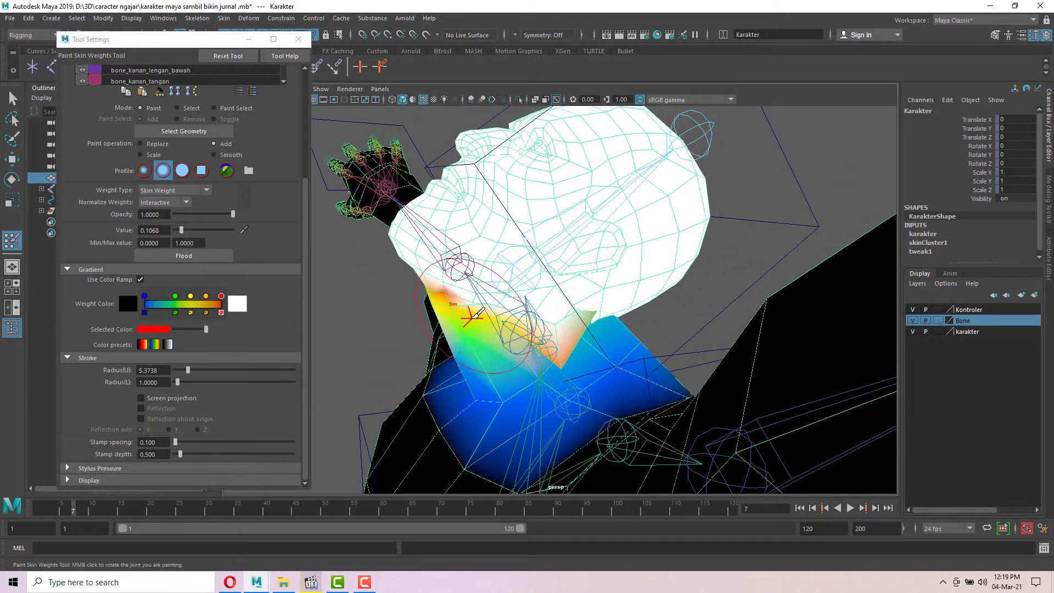
pyautogui.keyDown('alt'); pyautogui.moveTo(571, 328); pyautogui.dragTo(577, 342); pyautogui.keyUp('alt')
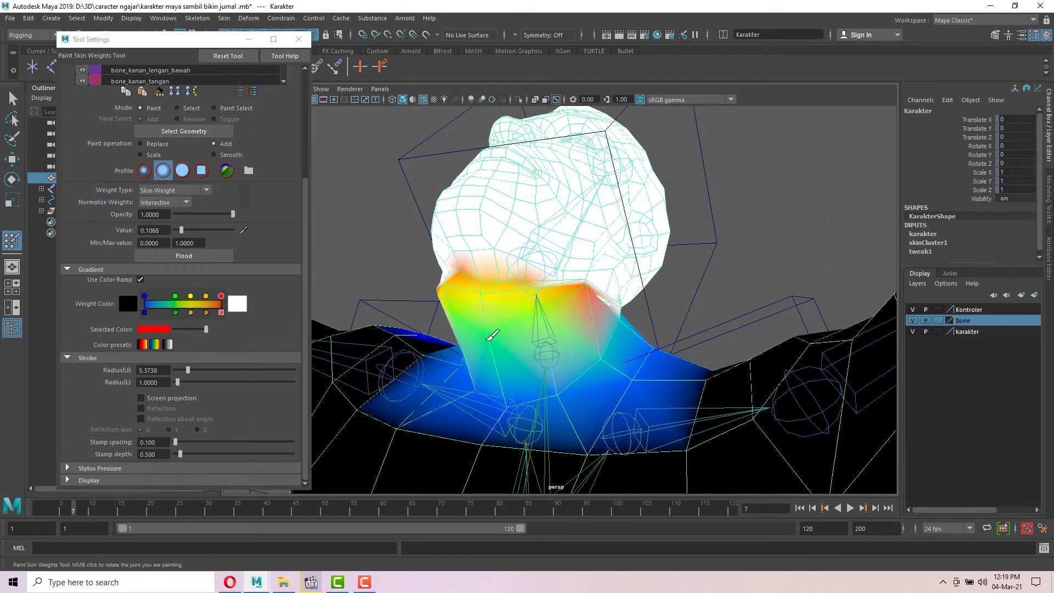
pyautogui.keyDown('alt'); pyautogui.moveTo(493, 335); pyautogui.dragTo(598, 257); pyautogui.keyUp('alt')
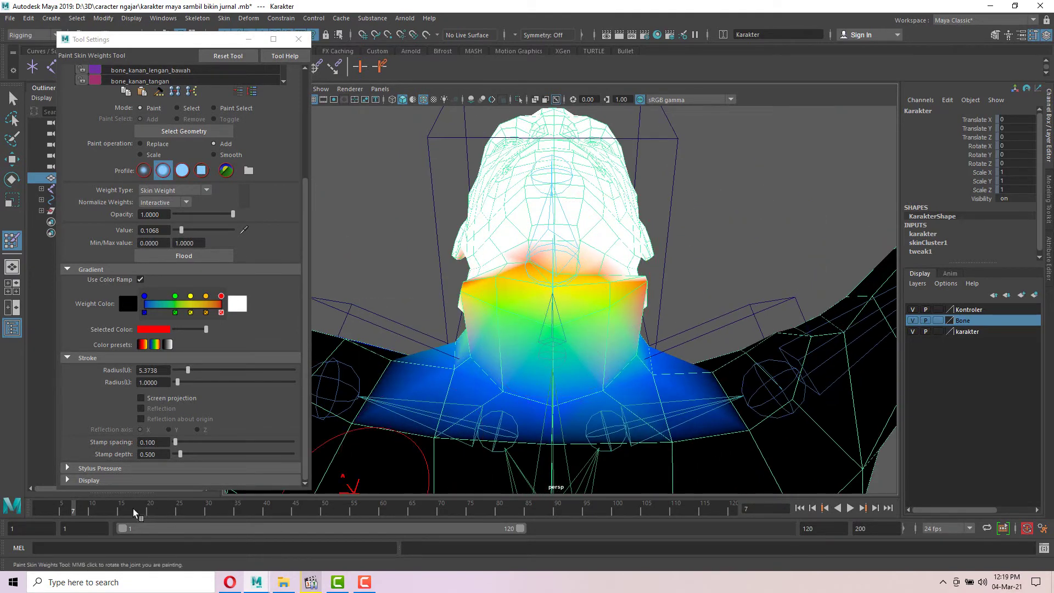
# - Return to frame 4, add bone_kepala weight down the front of the neck, and check the deformation at frame 11
pyautogui.moveTo(64, 513); pyautogui.dragTo(56, 513)
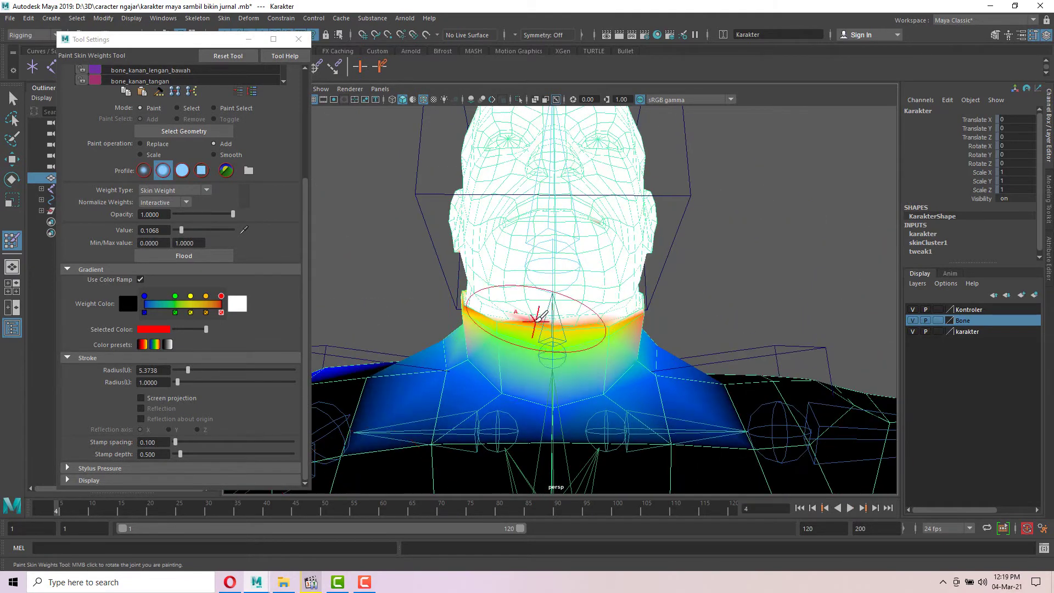
pyautogui.keyDown('alt'); pyautogui.moveTo(701, 264); pyautogui.dragTo(572, 238); pyautogui.keyUp('alt')
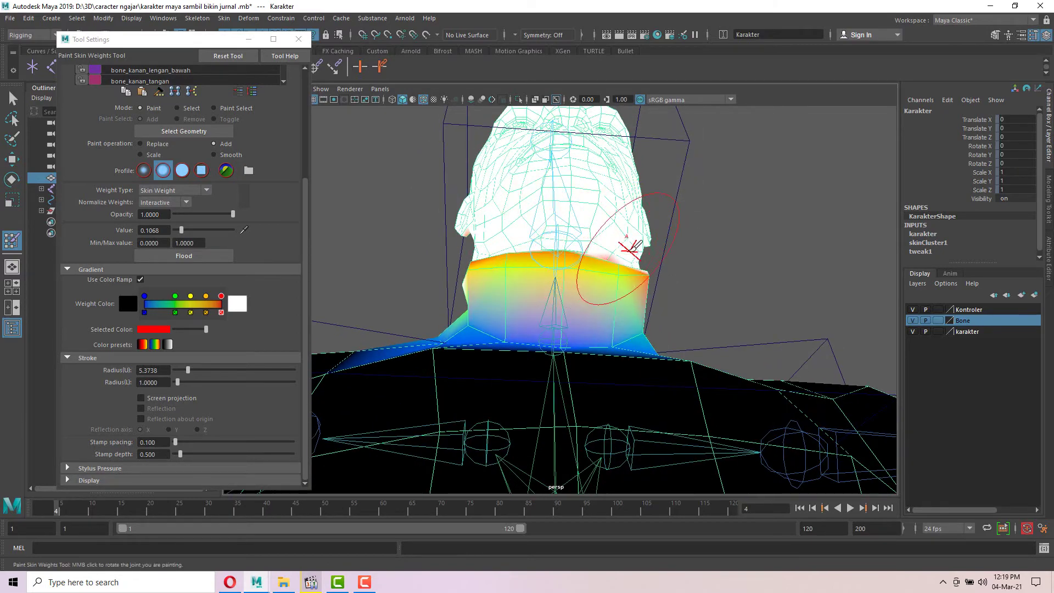
pyautogui.keyDown('alt'); pyautogui.moveTo(664, 241); pyautogui.dragTo(727, 228); pyautogui.keyUp('alt')
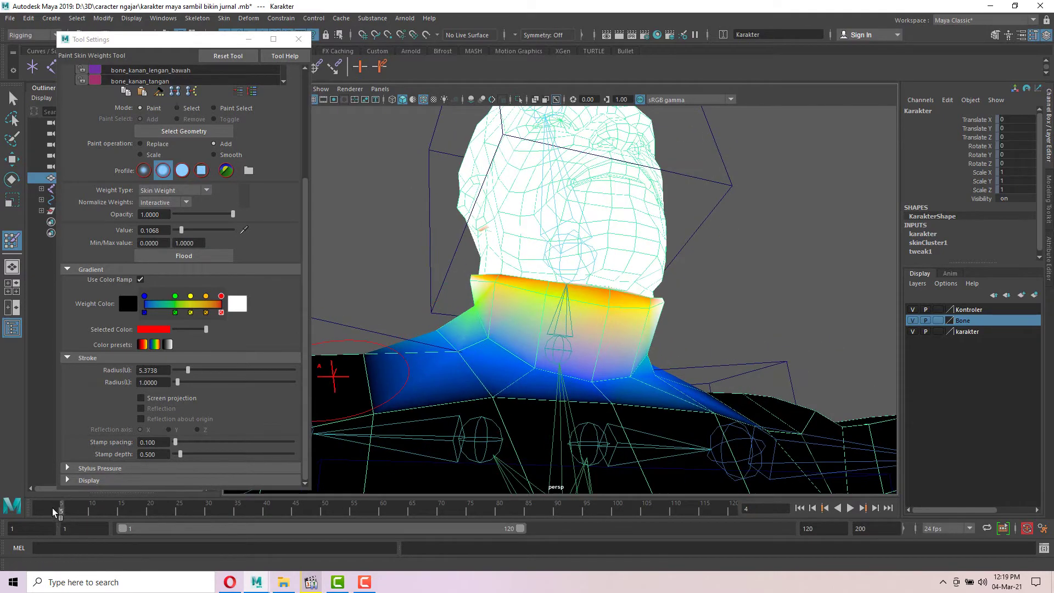
pyautogui.moveTo(53, 509); pyautogui.dragTo(97, 507)
pyautogui.moveTo(605, 191)
pyautogui.keyDown('alt'); pyautogui.mouseDown()
pyautogui.moveTo(632, 207)
pyautogui.moveTo(511, 231)
pyautogui.moveTo(496, 254)
pyautogui.moveTo(489, 236)
pyautogui.moveTo(527, 242)
pyautogui.moveTo(494, 247)
pyautogui.mouseUp(); pyautogui.keyUp('alt')
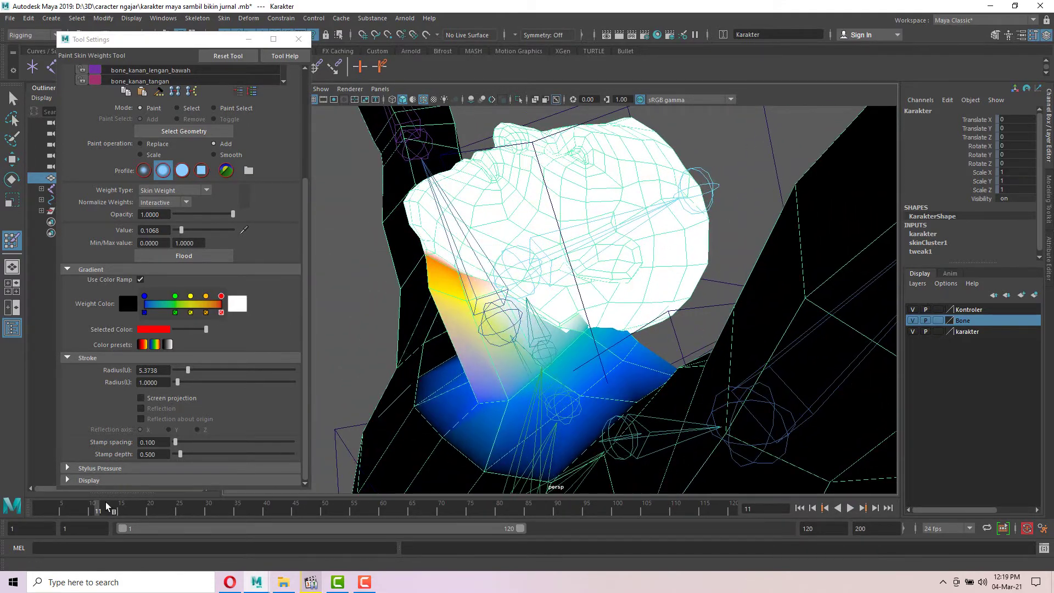
# - Scrub from frame 10 to frame 34 and examine how the head and neck deform in the keyframed poses
pyautogui.moveTo(100, 509)
pyautogui.mouseDown()
pyautogui.moveTo(75, 508)
pyautogui.moveTo(128, 500)
pyautogui.moveTo(92, 506)
pyautogui.mouseUp()
pyautogui.keyDown('alt'); pyautogui.moveTo(525, 169); pyautogui.dragTo(631, 137); pyautogui.keyUp('alt')
pyautogui.scroll(-5, 582, 175)
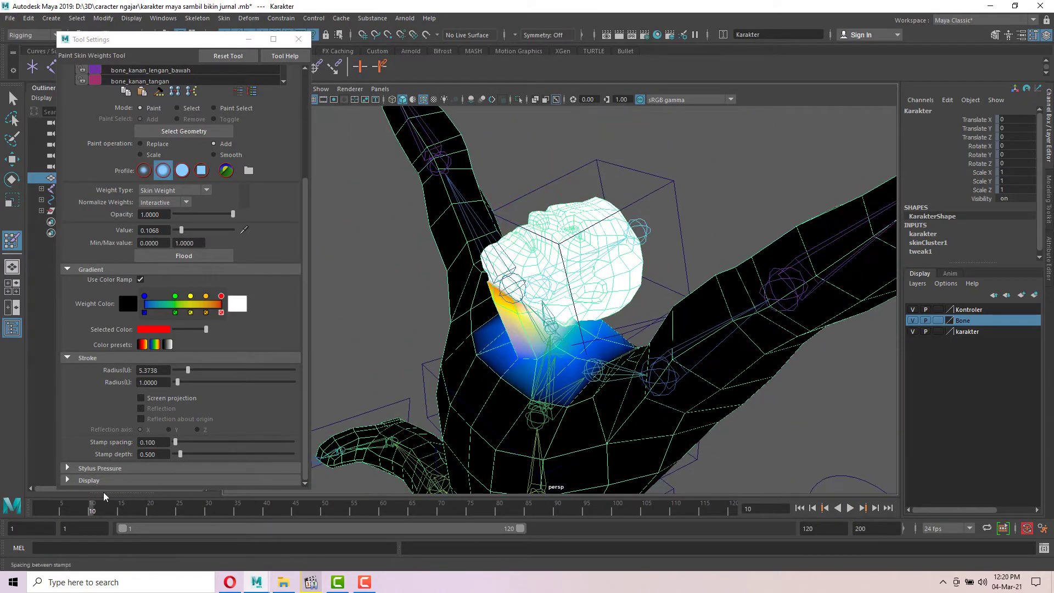
pyautogui.moveTo(76, 505); pyautogui.dragTo(245, 493)
pyautogui.keyDown('alt'); pyautogui.moveTo(550, 261); pyautogui.dragTo(596, 249); pyautogui.keyUp('alt')
pyautogui.moveTo(245, 505)
pyautogui.mouseDown()
pyautogui.moveTo(199, 506)
pyautogui.moveTo(301, 506)
pyautogui.moveTo(232, 506)
pyautogui.mouseUp()
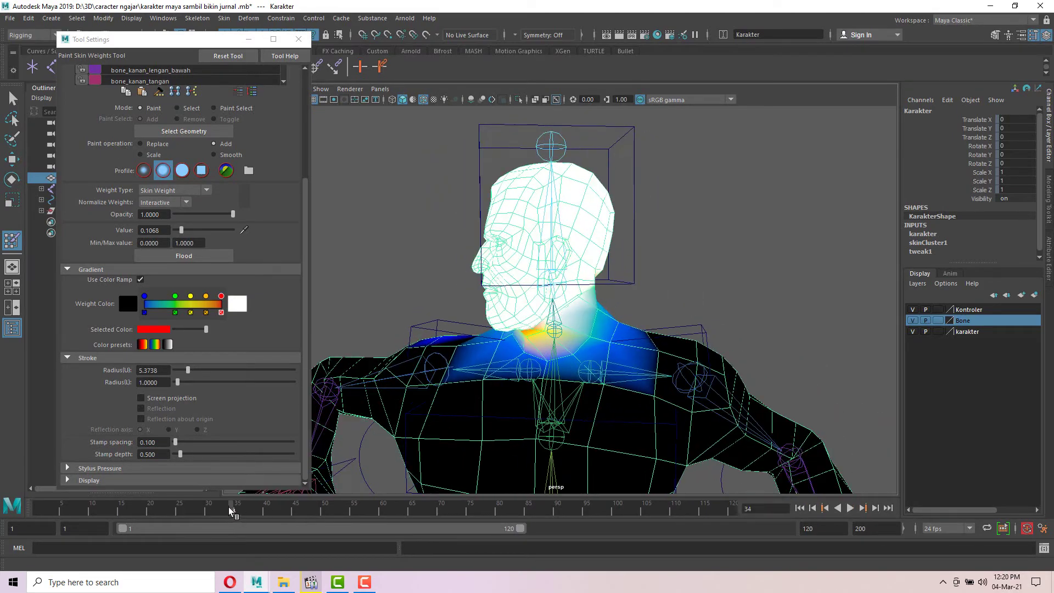
# - Set the brush value to 0.0583 and add bone_kepala weight below the jaw on both sides of the neck at frame 34
pyautogui.scroll(5, 584, 280)
pyautogui.scroll(2, 583, 281)
pyautogui.moveTo(699, 285)
pyautogui.keyDown('alt'); pyautogui.mouseDown()
pyautogui.moveTo(708, 263)
pyautogui.moveTo(688, 267)
pyautogui.mouseUp(); pyautogui.keyUp('alt')
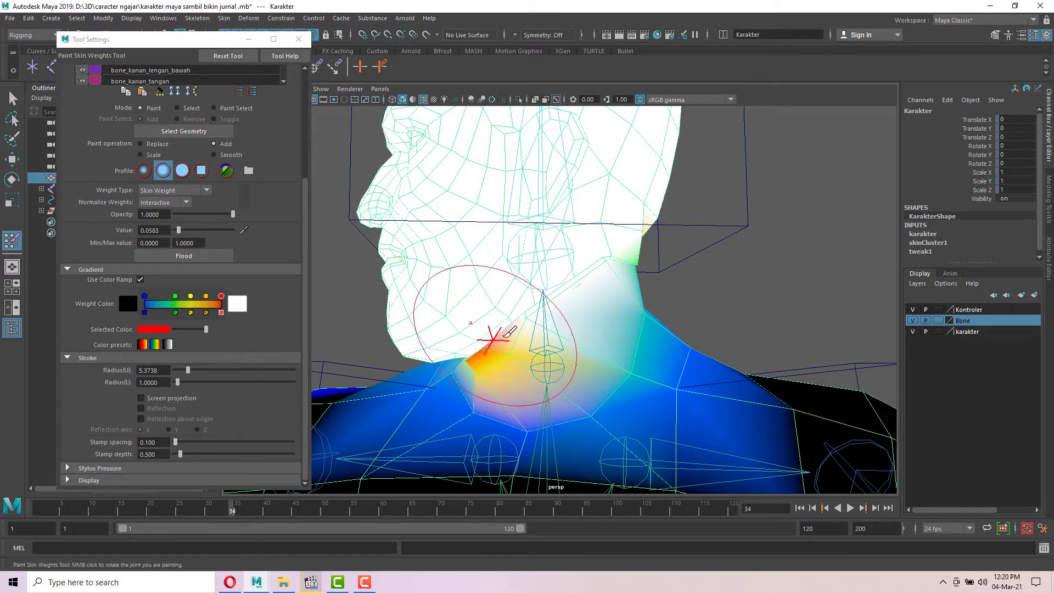
pyautogui.moveTo(494, 334)
pyautogui.mouseDown()
pyautogui.moveTo(491, 363)
pyautogui.moveTo(480, 356)
pyautogui.mouseUp()
pyautogui.keyDown('alt'); pyautogui.moveTo(605, 278); pyautogui.dragTo(592, 237); pyautogui.keyUp('alt')
pyautogui.moveTo(519, 292)
pyautogui.mouseDown()
pyautogui.moveTo(537, 273)
pyautogui.moveTo(470, 295)
pyautogui.moveTo(546, 292)
pyautogui.mouseUp()
pyautogui.keyDown('alt'); pyautogui.moveTo(474, 289); pyautogui.dragTo(529, 282); pyautogui.keyUp('alt')
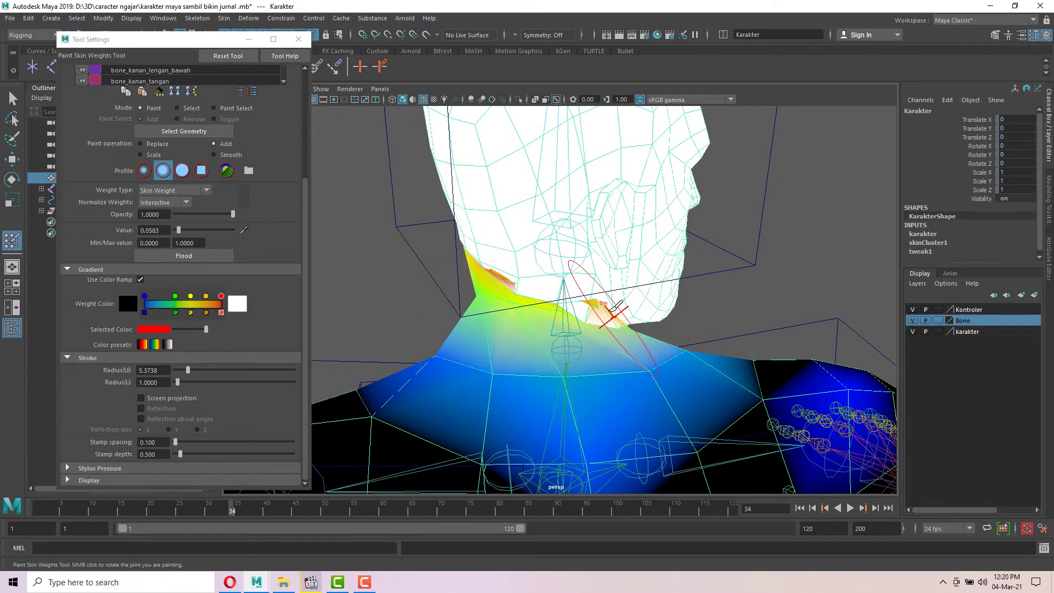
pyautogui.keyDown('alt'); pyautogui.moveTo(623, 298); pyautogui.dragTo(788, 230); pyautogui.keyUp('alt')
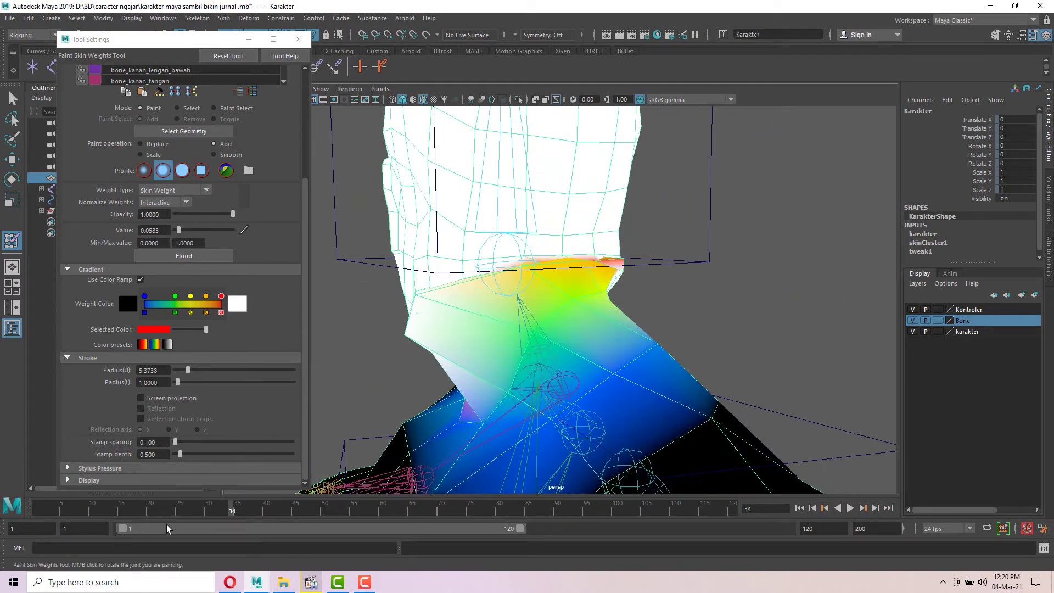
# - Inspect the neck deformation from several sides at frame 46, then play back the animation briefly
pyautogui.moveTo(232, 511); pyautogui.dragTo(301, 511)
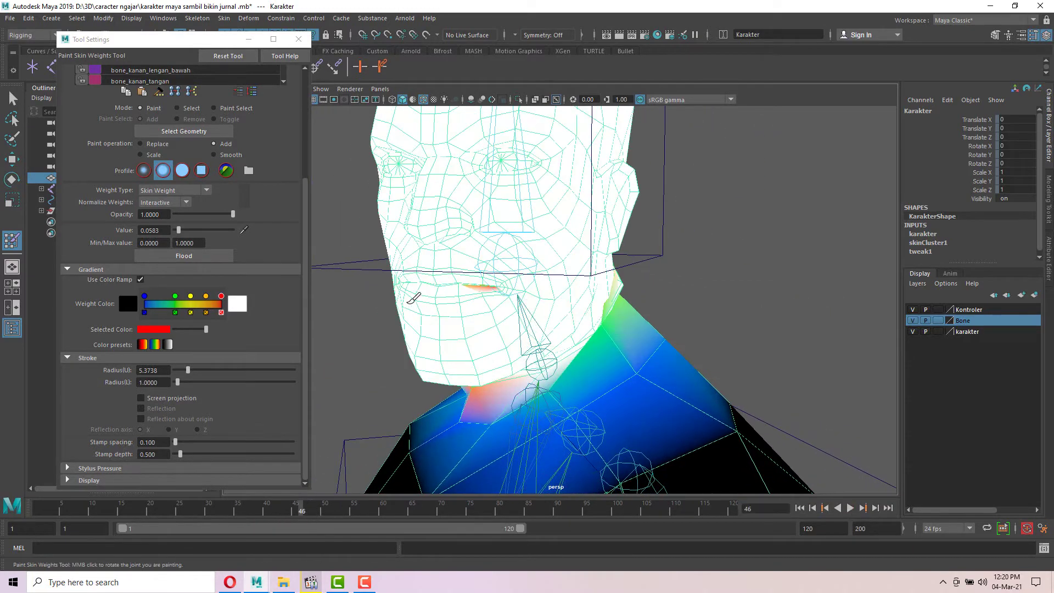
pyautogui.moveTo(469, 283)
pyautogui.keyDown('alt'); pyautogui.mouseDown()
pyautogui.moveTo(717, 254)
pyautogui.moveTo(490, 253)
pyautogui.mouseUp(); pyautogui.keyUp('alt')
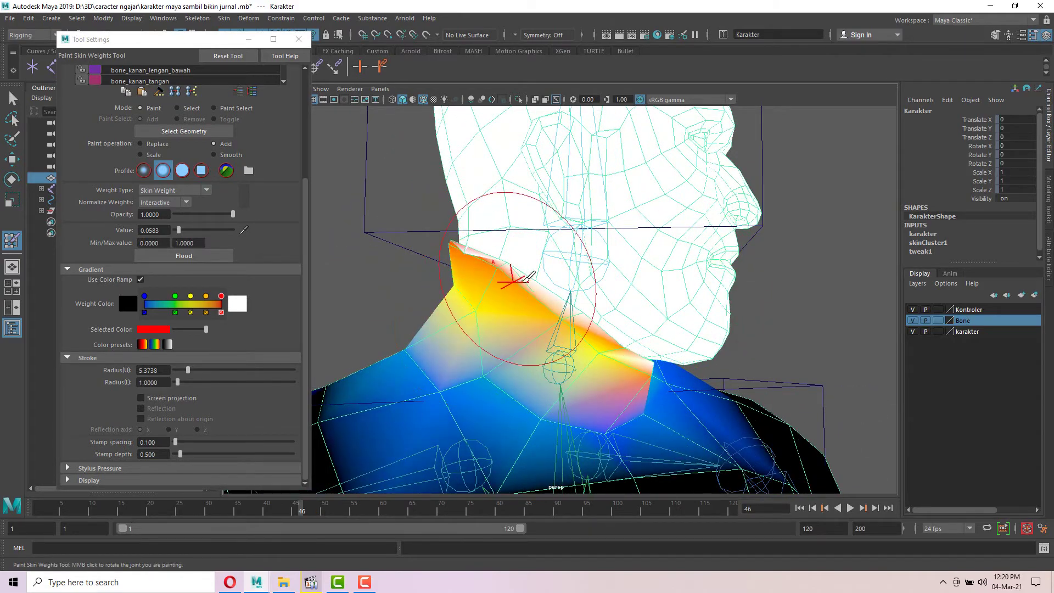
pyautogui.scroll(-4, 618, 276)
pyautogui.keyDown('alt'); pyautogui.moveTo(619, 276); pyautogui.dragTo(577, 274); pyautogui.keyUp('alt')
pyautogui.scroll(-6, 629, 261)
pyautogui.moveTo(630, 241)
pyautogui.keyDown('alt'); pyautogui.mouseDown()
pyautogui.moveTo(535, 239)
pyautogui.moveTo(661, 233)
pyautogui.moveTo(635, 209)
pyautogui.moveTo(667, 212)
pyautogui.mouseUp(); pyautogui.keyUp('alt')
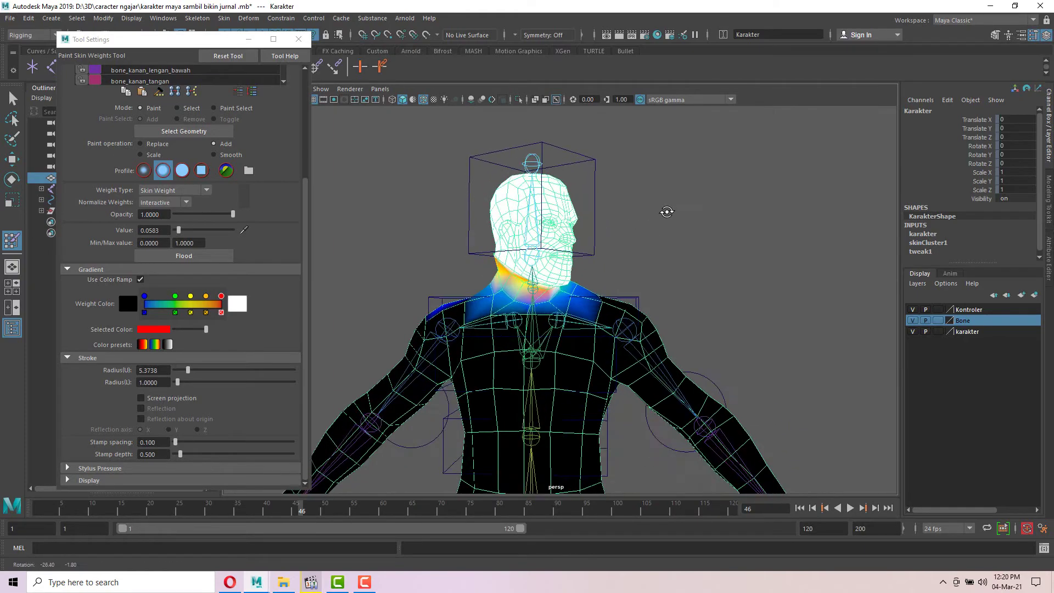
pyautogui.hotkey('alt', 'v')
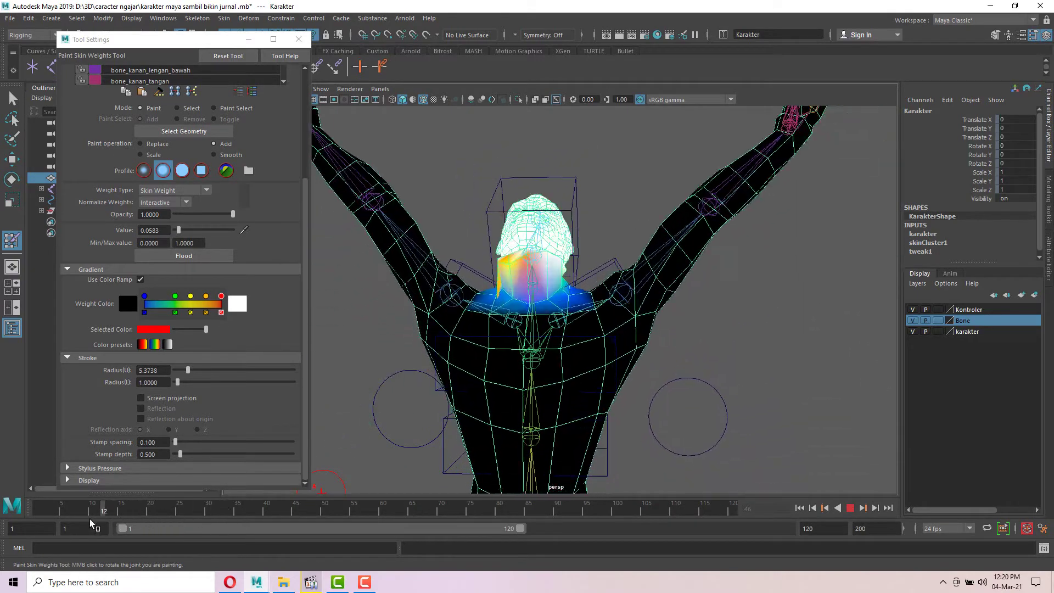
pyautogui.hotkey('alt', 'v')
# - At frame 7, choose the neck bone bone_leher as the paint influence and add weight across the front base of the neck
pyautogui.scroll(6, 502, 290)
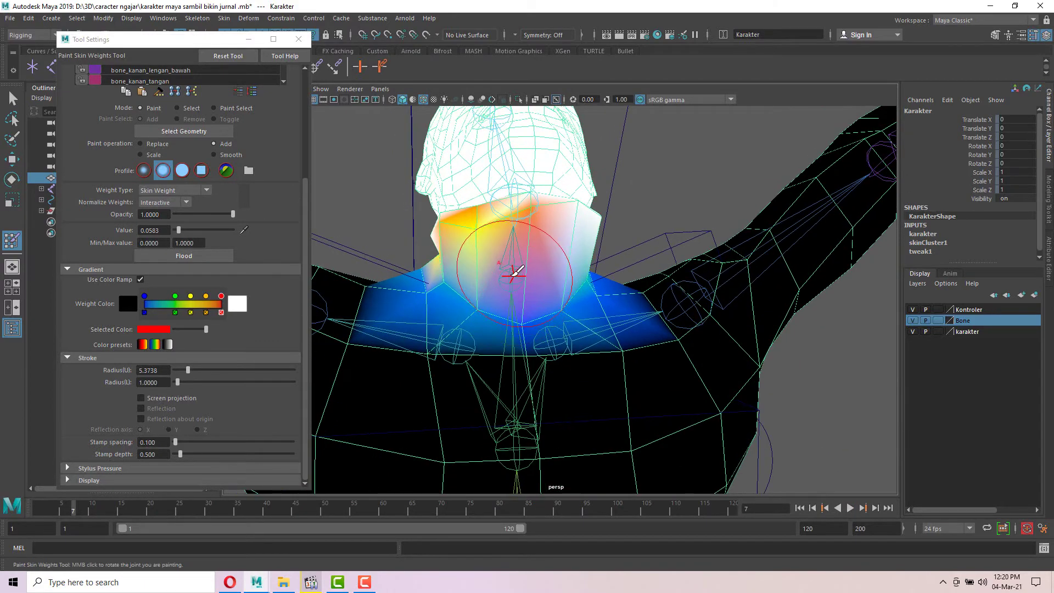
pyautogui.scroll(1, 516, 273)
pyautogui.rightClick(515, 272)
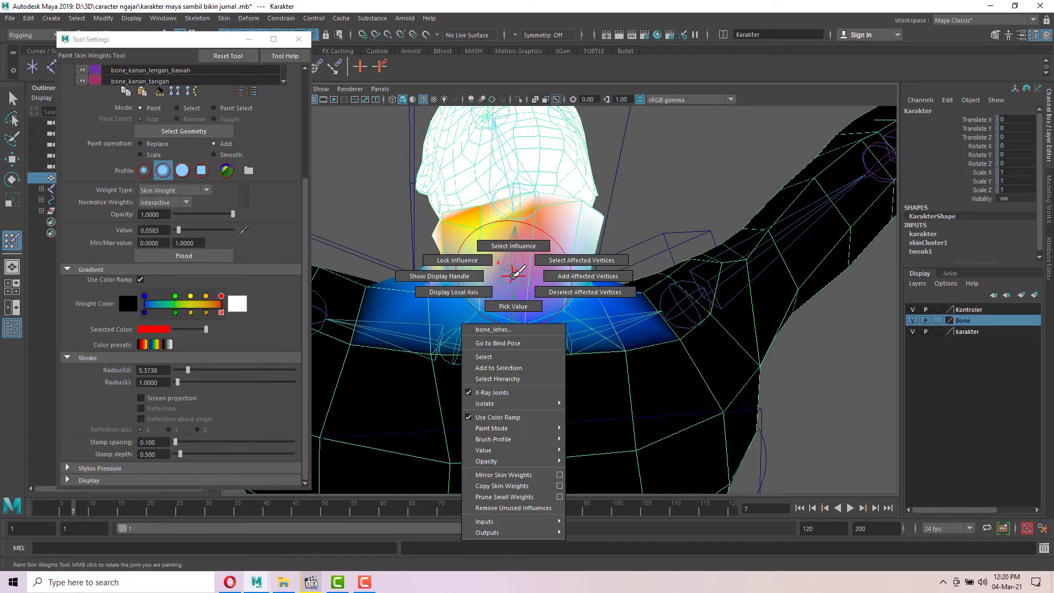
pyautogui.click(513, 246)
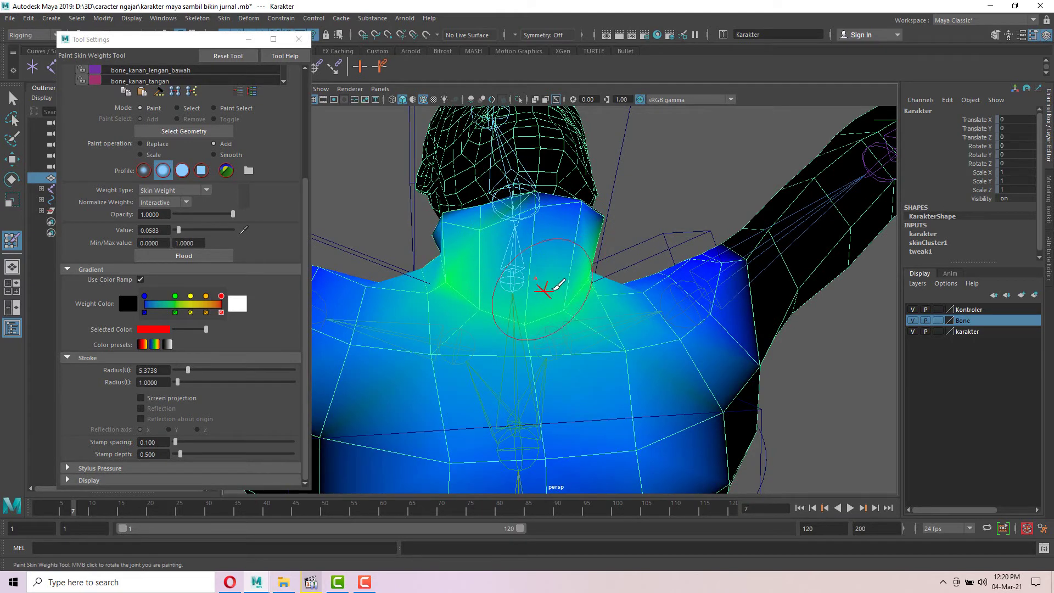
pyautogui.moveTo(552, 289); pyautogui.dragTo(488, 286)
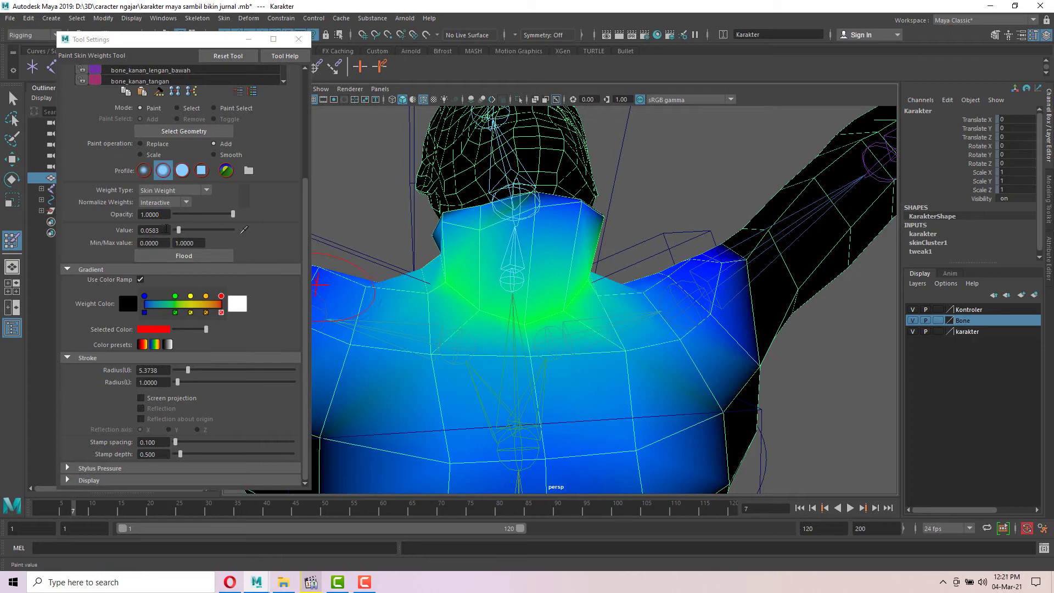
# - Set the brush value to 0.1068, add more bone_leher weight across the lower neck, and undo the excess strokes under the chin
pyautogui.moveTo(178, 230); pyautogui.dragTo(182, 230)
pyautogui.moveTo(605, 292); pyautogui.dragTo(466, 288)
pyautogui.click(562, 231)
pyautogui.click(563, 214)
pyautogui.hotkey('ctrl', 'z')
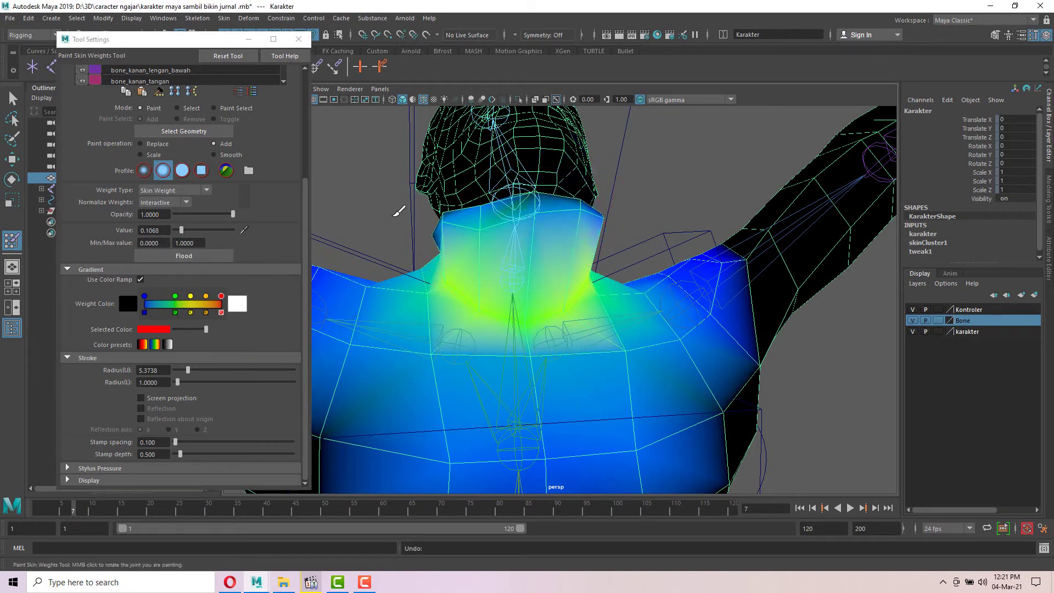
pyautogui.hotkey('ctrl', 'z')
# - Set the brush value to 0.0388 and radius to 2.3364, and add bone_leher weight over the front and sides of the upper neck
pyautogui.moveTo(181, 229); pyautogui.dragTo(177, 230)
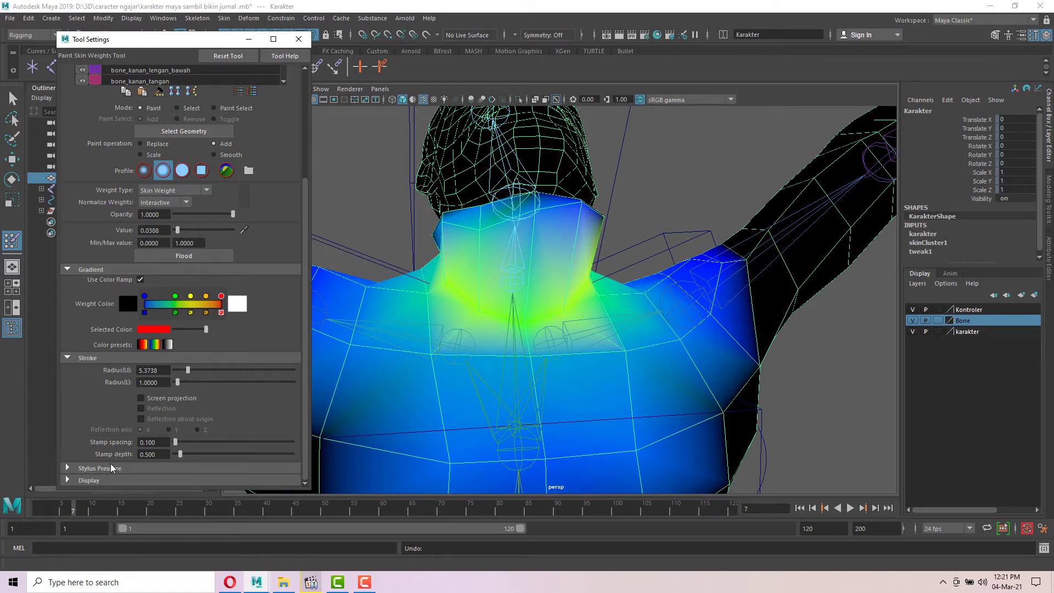
pyautogui.click(80, 469)
pyautogui.scroll(-1, 189, 428)
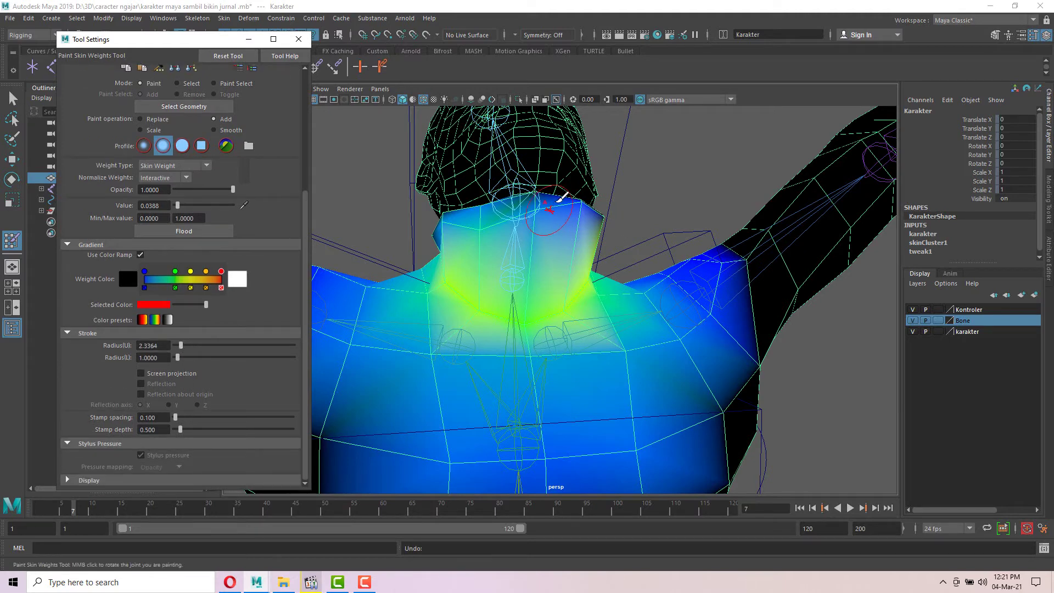
pyautogui.moveTo(557, 202)
pyautogui.keyDown('alt'); pyautogui.mouseDown()
pyautogui.moveTo(556, 273)
pyautogui.moveTo(508, 264)
pyautogui.moveTo(580, 262)
pyautogui.moveTo(490, 265)
pyautogui.moveTo(579, 257)
pyautogui.moveTo(559, 258)
pyautogui.mouseUp(); pyautogui.keyUp('alt')
pyautogui.moveTo(524, 290)
pyautogui.mouseDown()
pyautogui.moveTo(456, 305)
pyautogui.moveTo(564, 282)
pyautogui.moveTo(615, 220)
pyautogui.moveTo(570, 241)
pyautogui.moveTo(545, 272)
pyautogui.moveTo(545, 292)
pyautogui.moveTo(594, 273)
pyautogui.mouseUp()
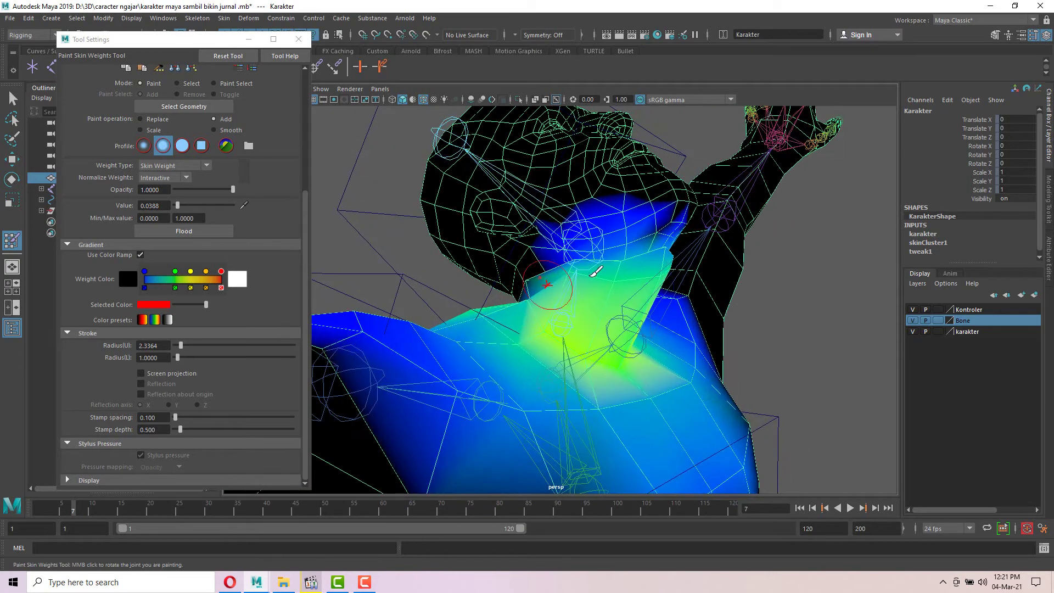
pyautogui.keyDown('alt'); pyautogui.moveTo(665, 251); pyautogui.dragTo(623, 269); pyautogui.keyUp('alt')
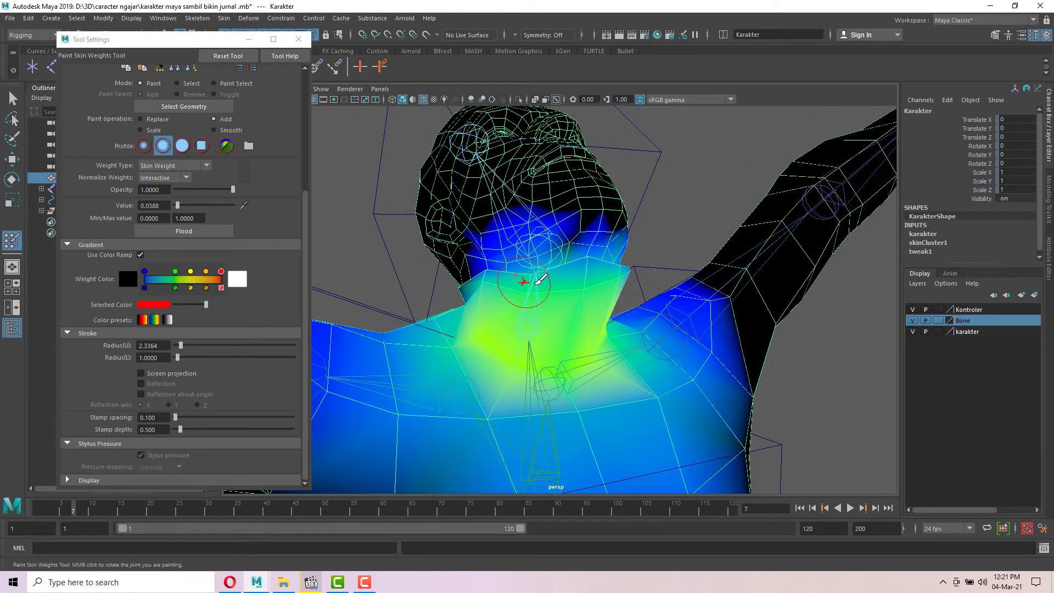
pyautogui.keyDown('alt'); pyautogui.moveTo(506, 283); pyautogui.dragTo(565, 260); pyautogui.keyUp('alt')
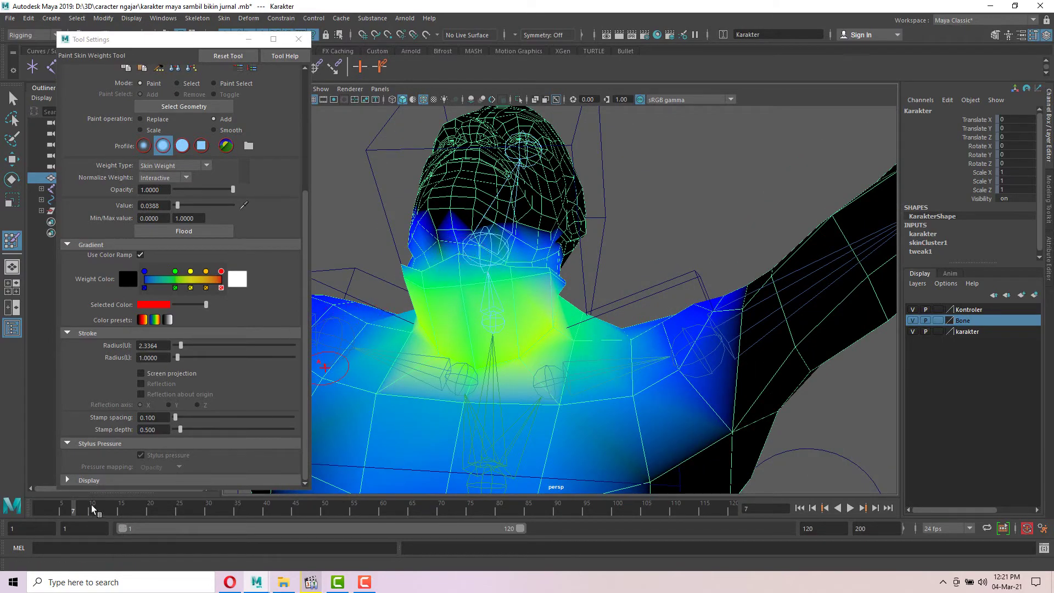
# - Check the neck deformation at frame 12, undo the last change, and examine the upper body at frame 62
pyautogui.moveTo(74, 504); pyautogui.dragTo(102, 513)
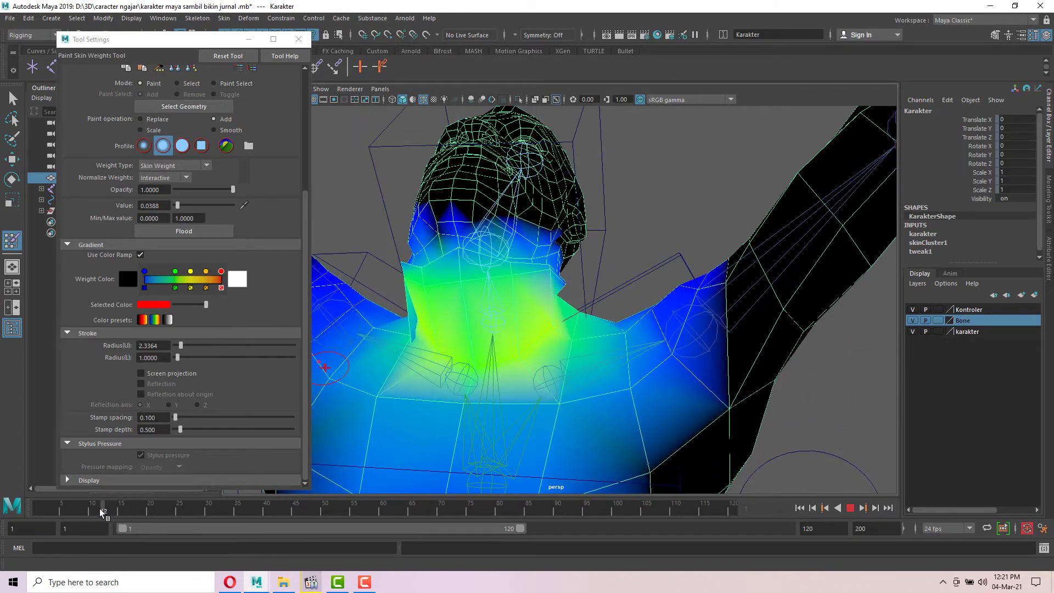
pyautogui.keyDown('alt'); pyautogui.moveTo(518, 357); pyautogui.dragTo(492, 355); pyautogui.keyUp('alt')
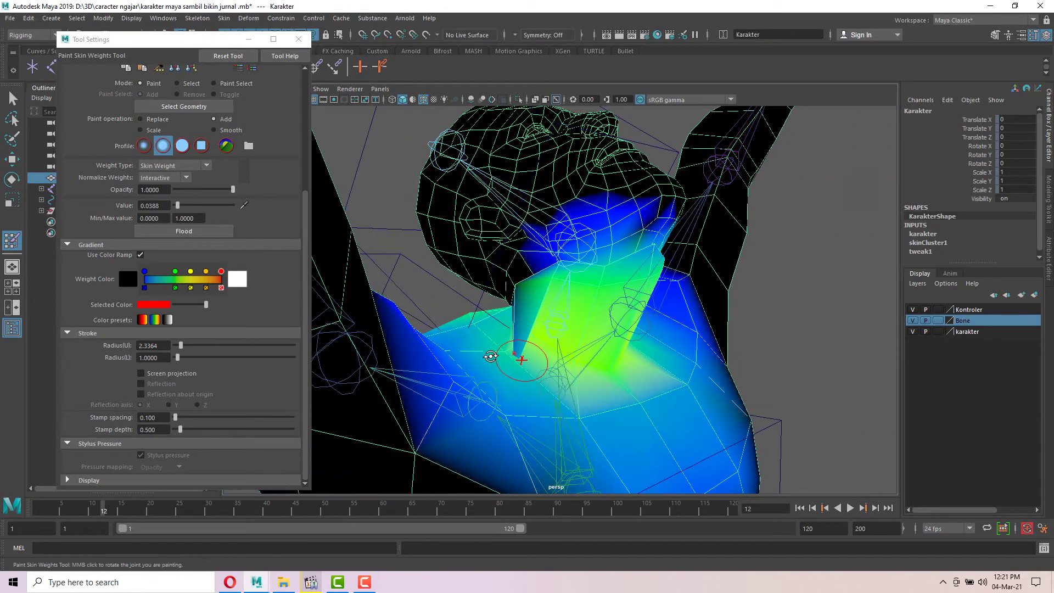
pyautogui.hotkey('ctrl', 'z')
pyautogui.keyDown('alt'); pyautogui.moveTo(541, 319); pyautogui.dragTo(602, 324); pyautogui.keyUp('alt')
pyautogui.keyDown('alt'); pyautogui.moveTo(407, 378); pyautogui.dragTo(199, 526, button='right'); pyautogui.keyUp('alt')
pyautogui.moveTo(88, 512); pyautogui.dragTo(366, 515)
pyautogui.scroll(-4, 691, 271)
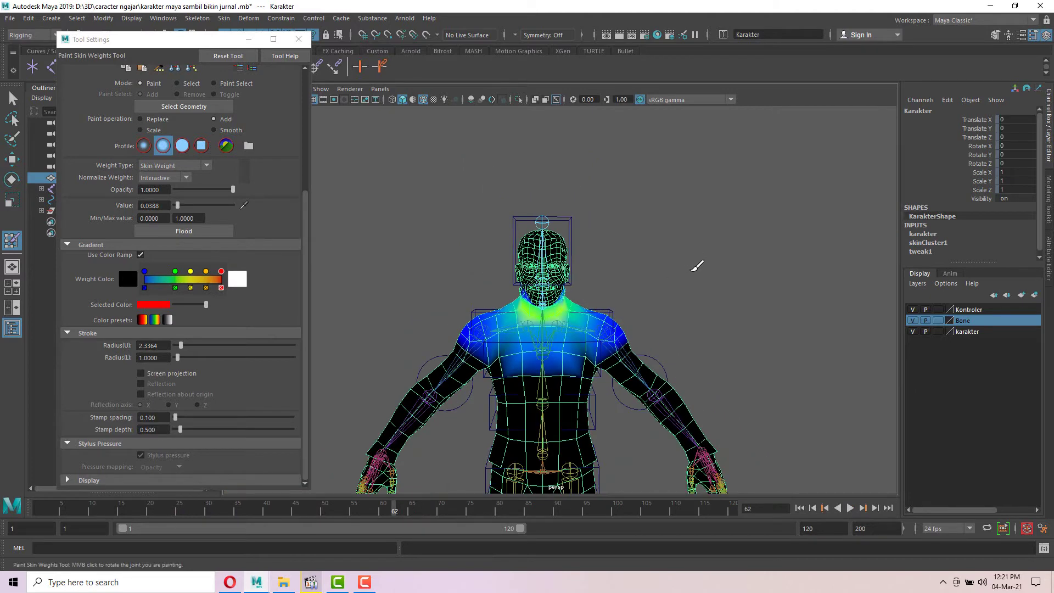
pyautogui.scroll(3, 654, 287)
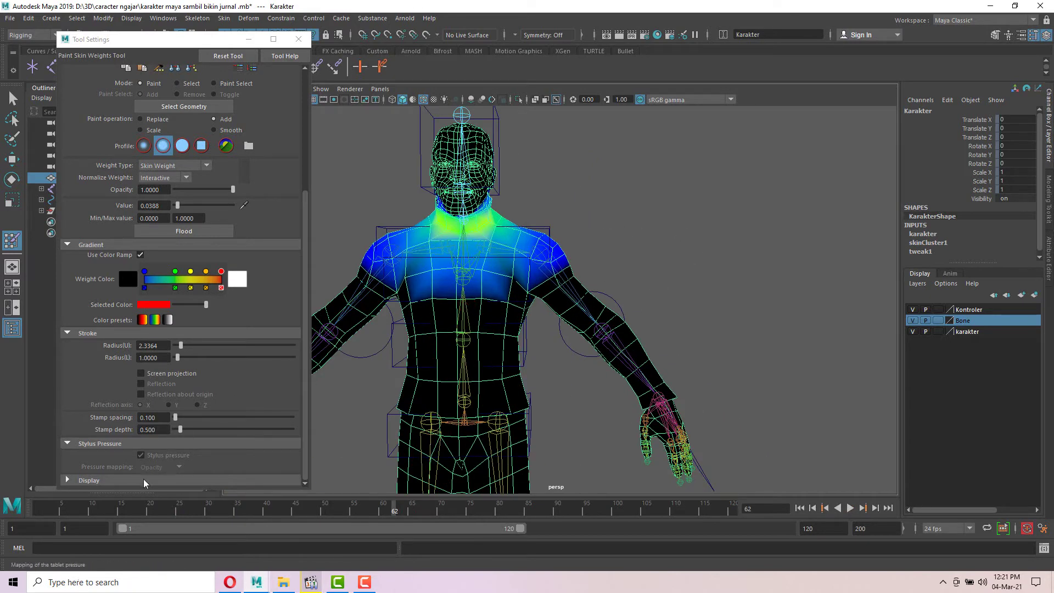
# - Return to frame 12 and choose the upper chest bone as the paint influence
pyautogui.moveTo(65, 511); pyautogui.dragTo(103, 505)
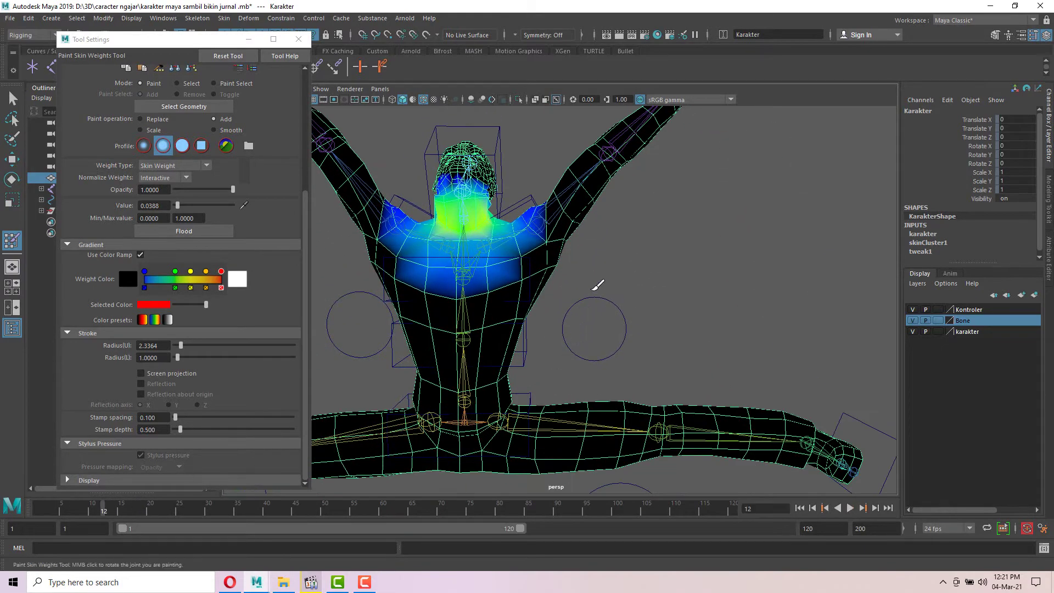
pyautogui.scroll(5, 628, 230)
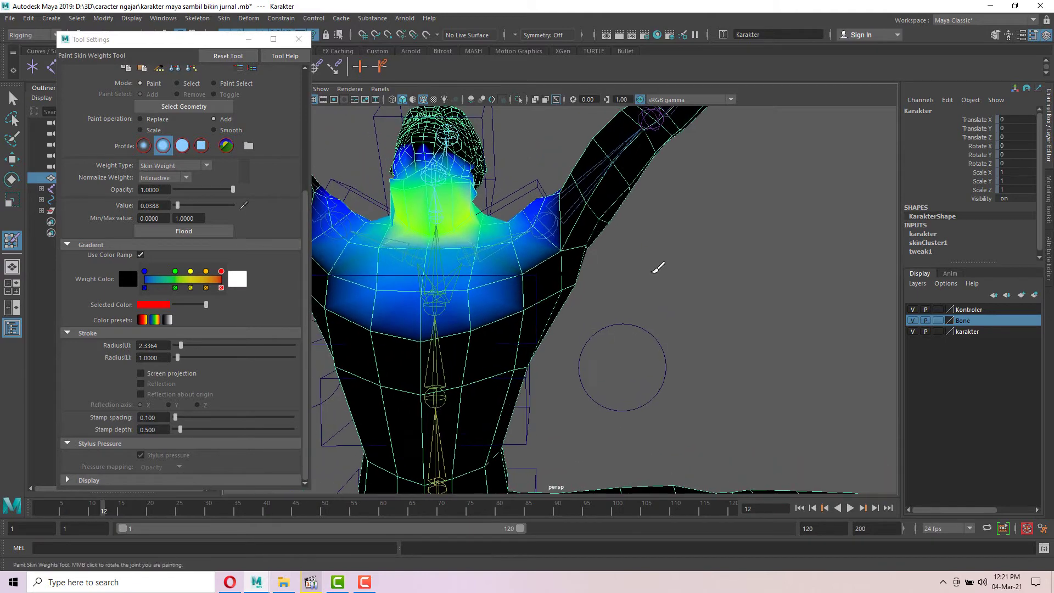
pyautogui.scroll(-3, 465, 309)
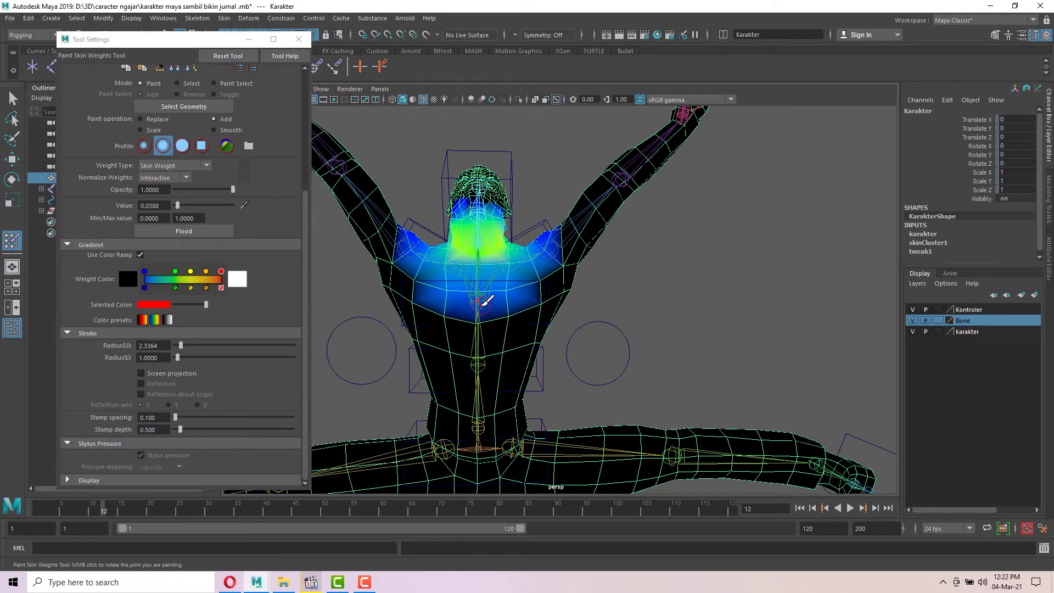
pyautogui.scroll(3, 485, 299)
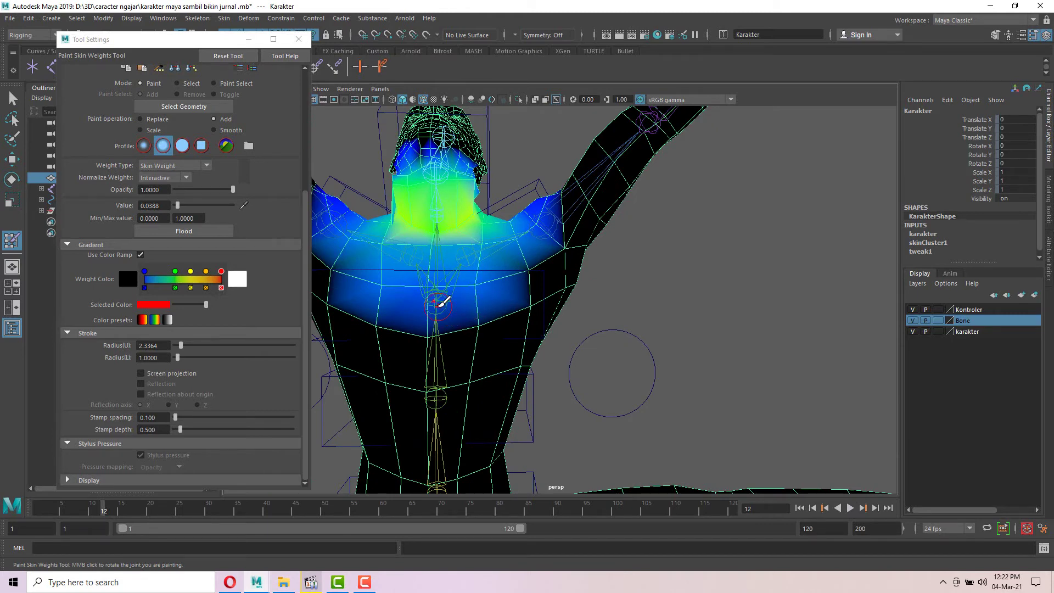
pyautogui.moveTo(438, 303); pyautogui.dragTo(454, 268, button='right')
pyautogui.keyDown('alt'); pyautogui.moveTo(583, 311); pyautogui.dragTo(553, 285); pyautogui.keyUp('alt')
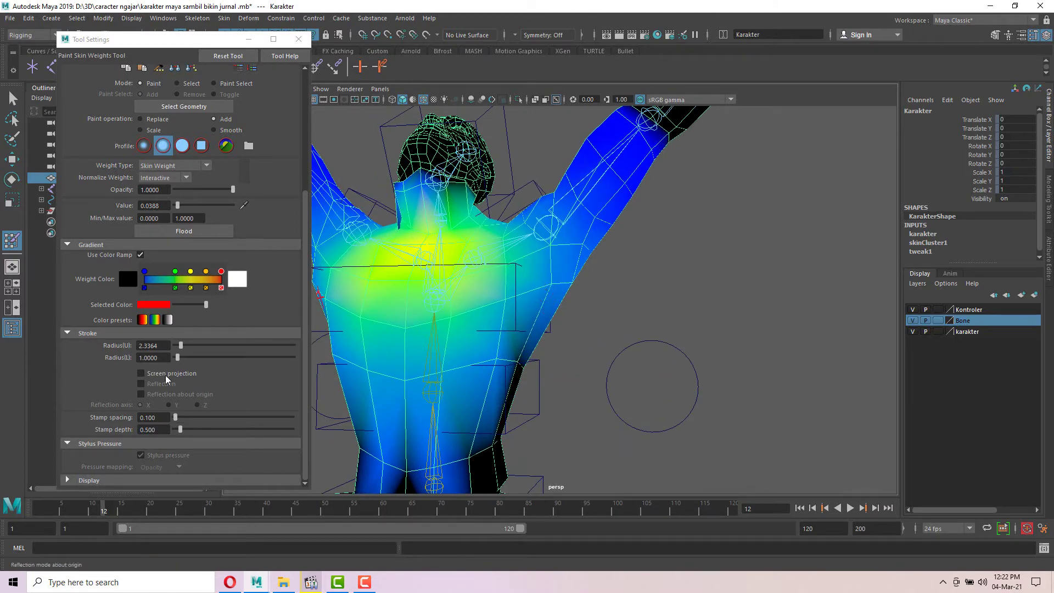
# - Set the brush radius to 8.1776 and add upper chest bone weight across the character's left chest and ribs
pyautogui.click(94, 481)
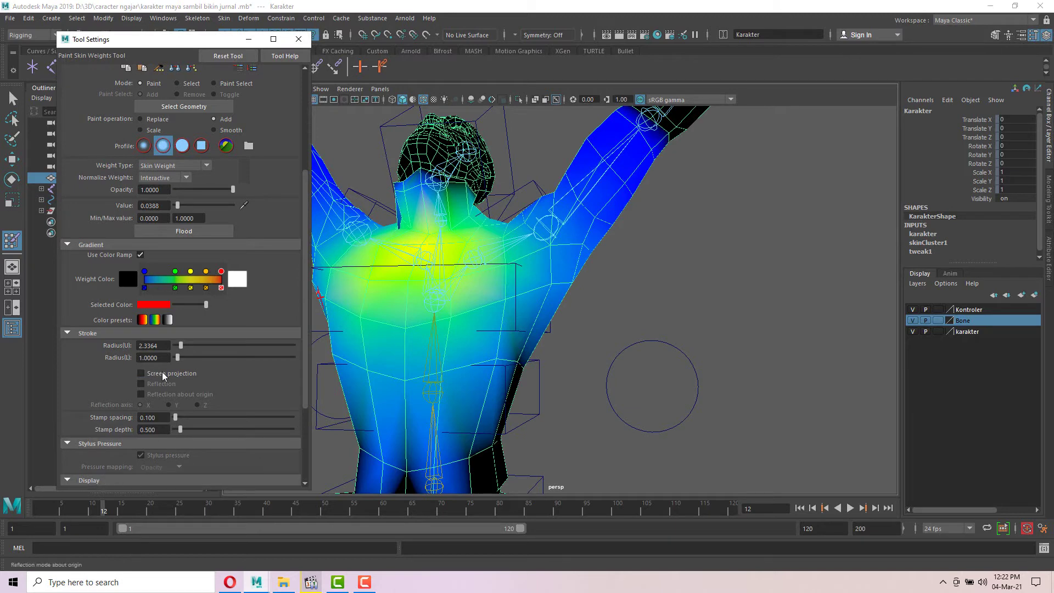
pyautogui.keyDown('alt'); pyautogui.moveTo(565, 294); pyautogui.dragTo(518, 362); pyautogui.keyUp('alt')
pyautogui.moveTo(540, 329)
pyautogui.keyDown('alt'); pyautogui.mouseDown()
pyautogui.moveTo(577, 308)
pyautogui.moveTo(549, 365)
pyautogui.moveTo(510, 369)
pyautogui.mouseUp(); pyautogui.keyUp('alt')
pyautogui.moveTo(510, 369)
pyautogui.keyDown('alt'); pyautogui.mouseDown()
pyautogui.moveTo(592, 395)
pyautogui.moveTo(570, 357)
pyautogui.mouseUp(); pyautogui.keyUp('alt')
pyautogui.moveTo(494, 329)
pyautogui.mouseDown()
pyautogui.moveTo(598, 259)
pyautogui.moveTo(559, 257)
pyautogui.moveTo(548, 278)
pyautogui.moveTo(598, 247)
pyautogui.moveTo(564, 287)
pyautogui.moveTo(719, 291)
pyautogui.mouseUp()
pyautogui.moveTo(484, 363)
pyautogui.mouseDown()
pyautogui.moveTo(441, 348)
pyautogui.moveTo(470, 308)
pyautogui.moveTo(501, 308)
pyautogui.moveTo(449, 361)
pyautogui.mouseUp()
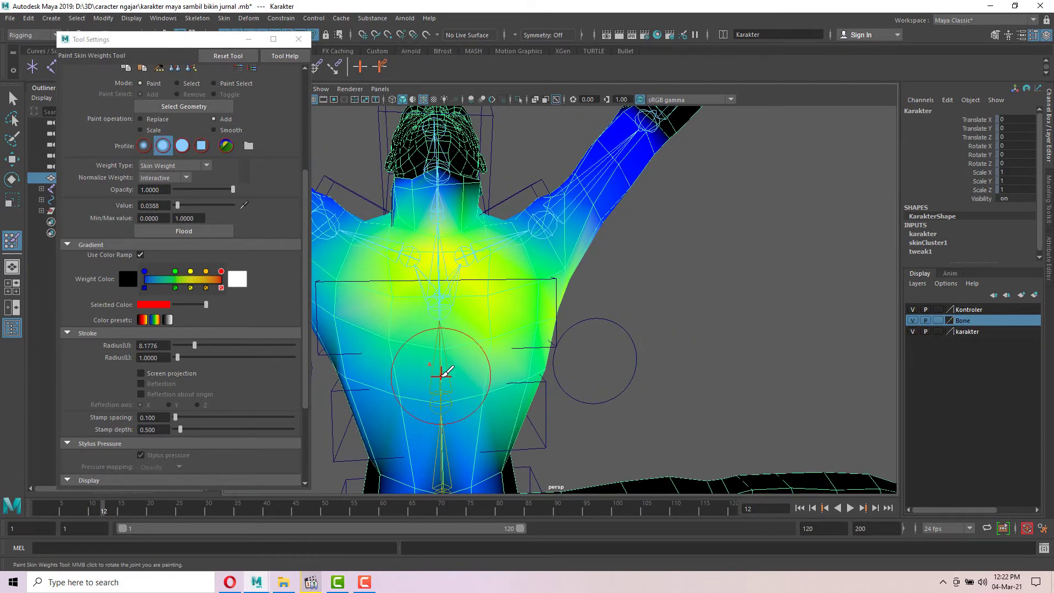
# - Choose the middle spine bone as the influence, set the brush value to 0.1359, and add weight to the left side of the abdomen
pyautogui.rightClick(447, 324)
pyautogui.moveTo(449, 309)
pyautogui.keyDown('alt'); pyautogui.mouseDown()
pyautogui.moveTo(447, 365)
pyautogui.moveTo(569, 337)
pyautogui.moveTo(560, 340)
pyautogui.mouseUp(); pyautogui.keyUp('alt')
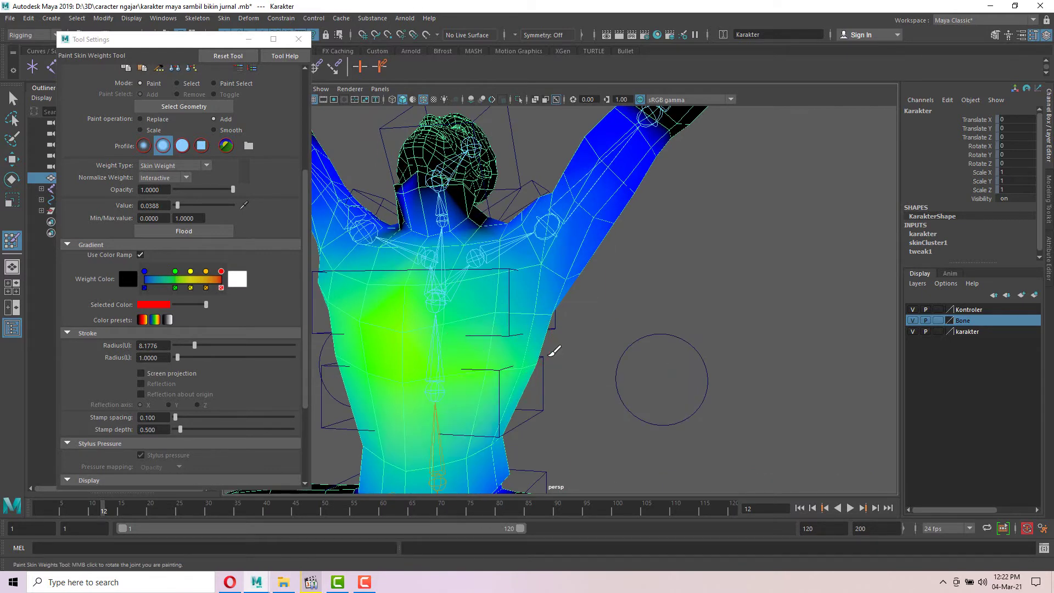
pyautogui.moveTo(178, 205); pyautogui.dragTo(181, 208)
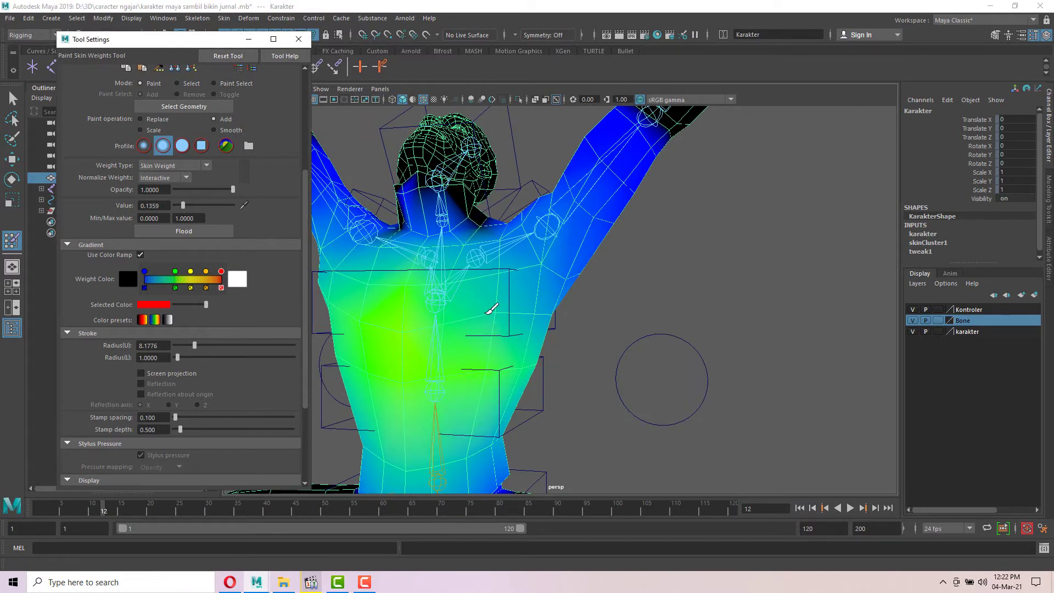
pyautogui.moveTo(491, 310)
pyautogui.keyDown('alt'); pyautogui.mouseDown()
pyautogui.moveTo(559, 348)
pyautogui.moveTo(423, 364)
pyautogui.moveTo(537, 360)
pyautogui.moveTo(506, 376)
pyautogui.moveTo(565, 377)
pyautogui.moveTo(631, 351)
pyautogui.moveTo(713, 377)
pyautogui.moveTo(558, 369)
pyautogui.moveTo(494, 378)
pyautogui.mouseUp(); pyautogui.keyUp('alt')
pyautogui.moveTo(494, 379)
pyautogui.mouseDown()
pyautogui.moveTo(365, 377)
pyautogui.moveTo(522, 369)
pyautogui.mouseUp()
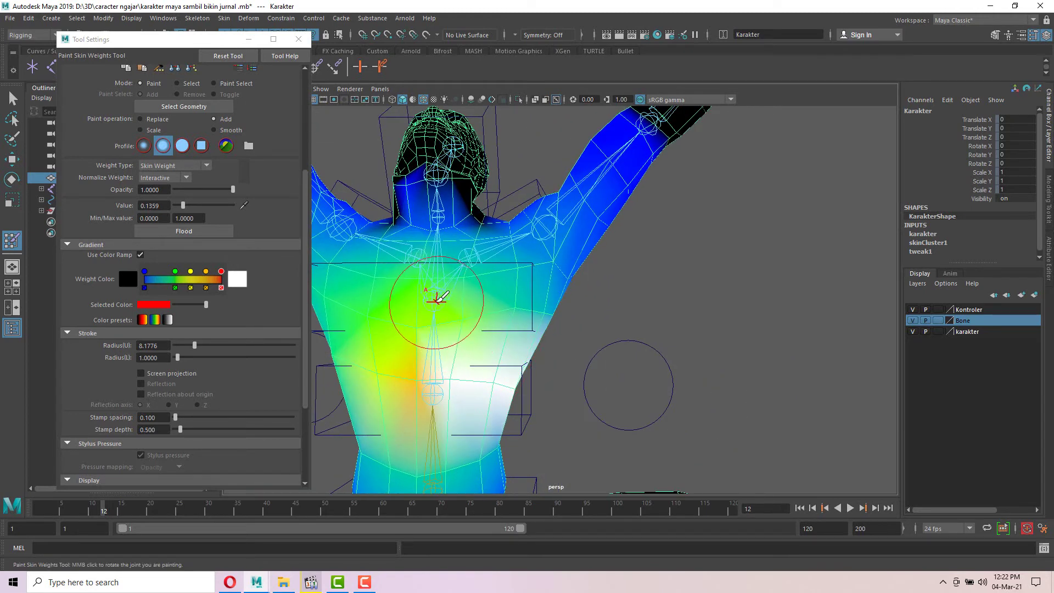
# - Switch the influence back to the upper chest bone and add weight along the left side of the ribcage
pyautogui.moveTo(437, 298); pyautogui.dragTo(470, 298, button='right')
pyautogui.moveTo(470, 298)
pyautogui.mouseDown()
pyautogui.moveTo(538, 322)
pyautogui.moveTo(432, 331)
pyautogui.moveTo(555, 308)
pyautogui.moveTo(479, 308)
pyautogui.mouseUp()
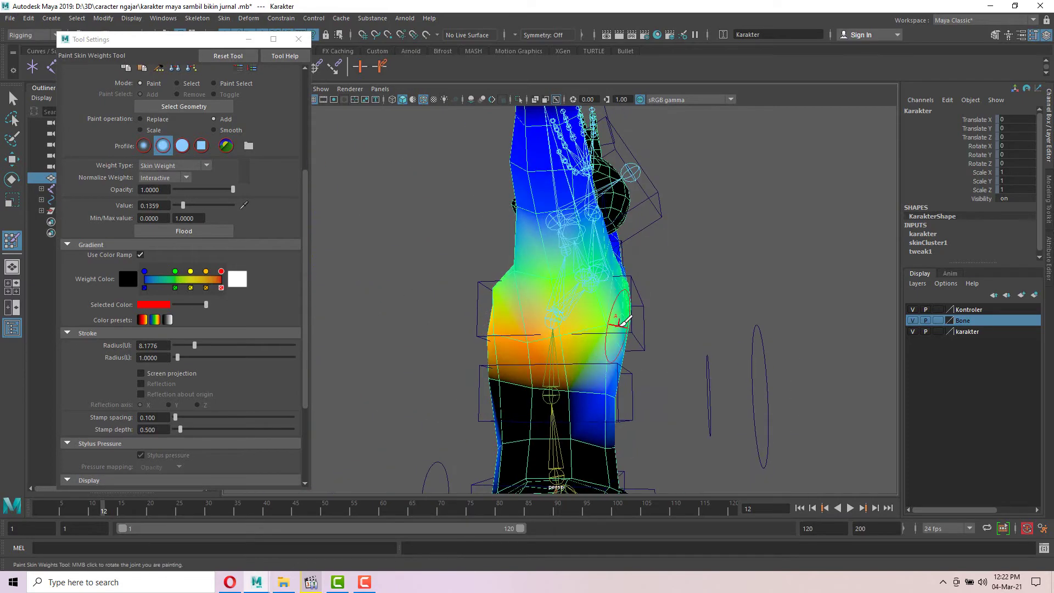
pyautogui.moveTo(620, 322)
pyautogui.keyDown('alt'); pyautogui.mouseDown()
pyautogui.moveTo(569, 306)
pyautogui.moveTo(666, 287)
pyautogui.moveTo(637, 277)
pyautogui.moveTo(588, 293)
pyautogui.moveTo(684, 327)
pyautogui.moveTo(733, 328)
pyautogui.mouseUp(); pyautogui.keyUp('alt')
pyautogui.scroll(-3, 568, 311)
pyautogui.keyDown('alt'); pyautogui.moveTo(591, 314); pyautogui.dragTo(599, 325); pyautogui.keyUp('alt')
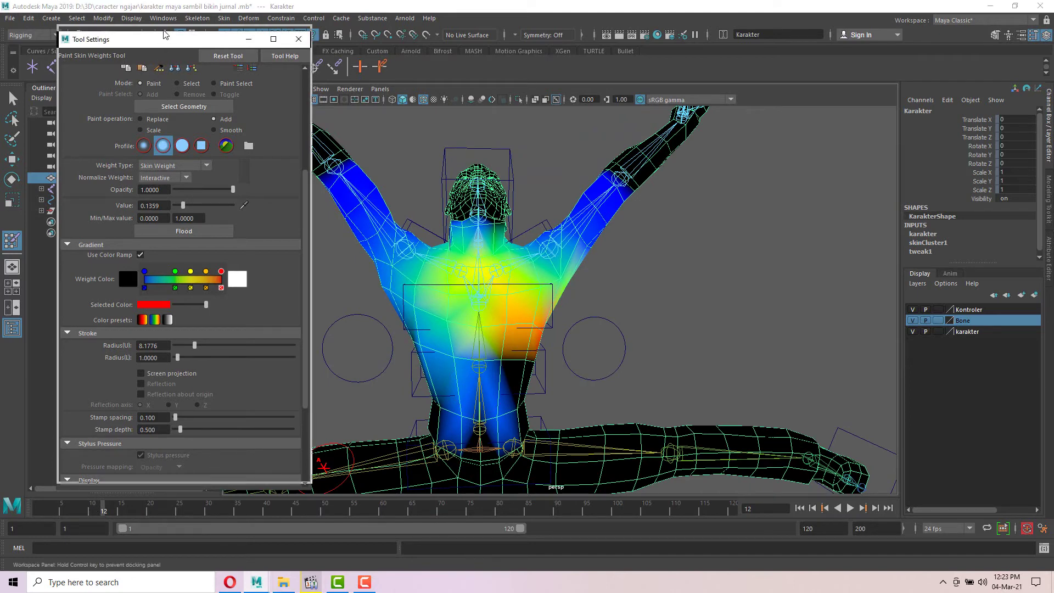
# - Check the pose around frame 14, go to frame 11, and choose the lower spine bone as the paint influence
pyautogui.moveTo(160, 39); pyautogui.dragTo(161, 25)
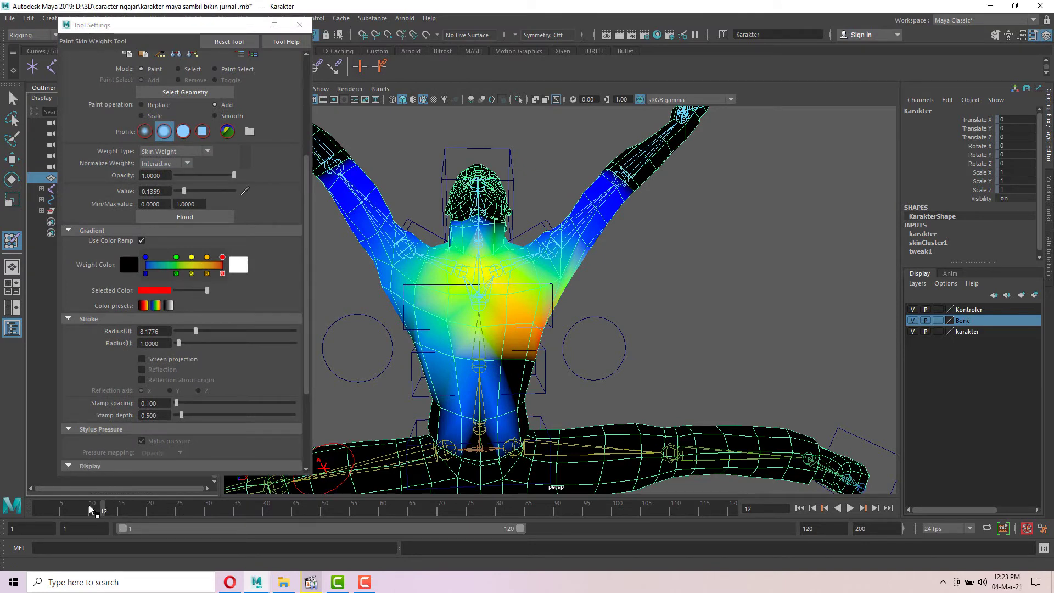
pyautogui.moveTo(90, 510); pyautogui.dragTo(116, 509)
pyautogui.keyDown('alt'); pyautogui.moveTo(508, 423); pyautogui.dragTo(504, 329, button='middle'); pyautogui.keyUp('alt')
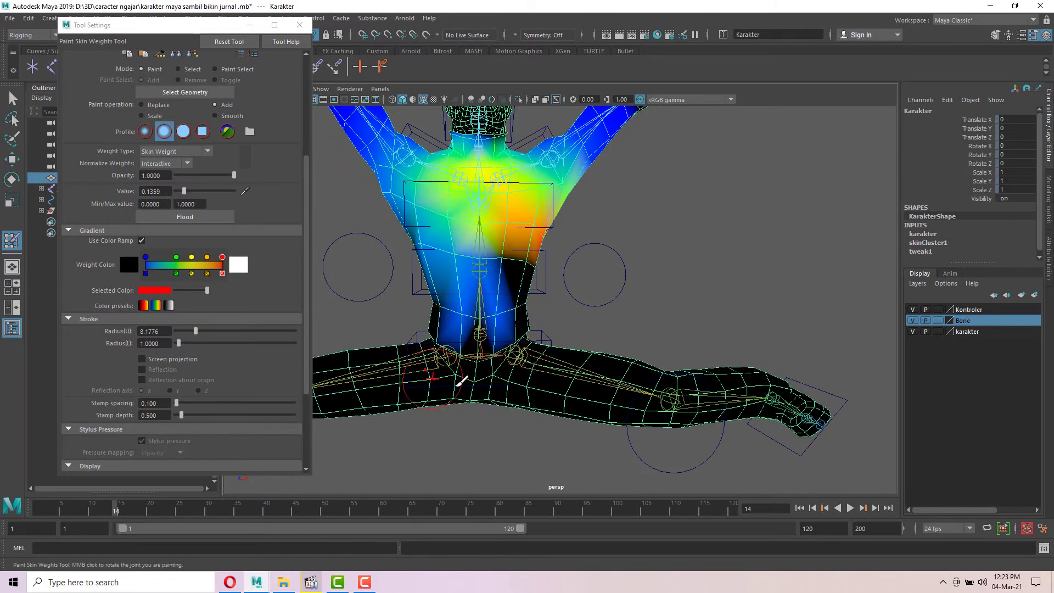
pyautogui.moveTo(114, 510); pyautogui.dragTo(98, 509)
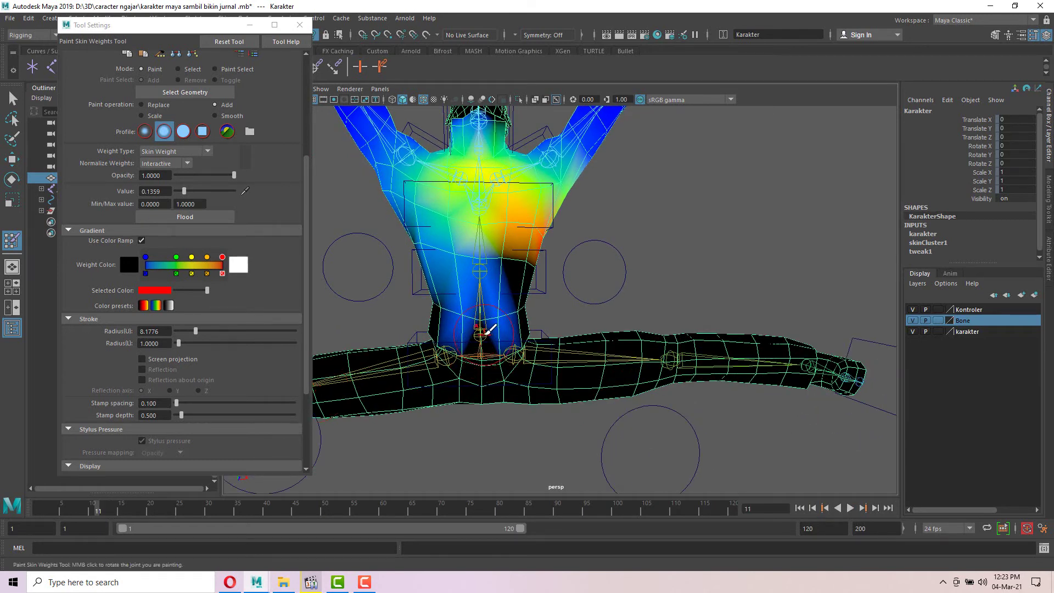
pyautogui.moveTo(485, 331); pyautogui.dragTo(483, 296, button='right')
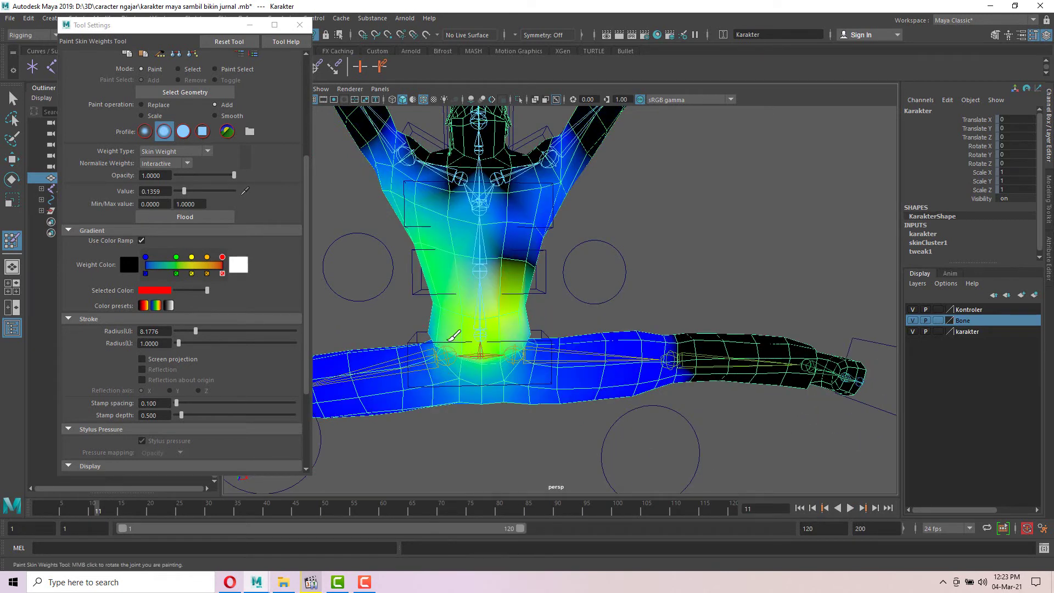
# - Add lower spine bone weight across the abdomen and around the left side of the waist
pyautogui.moveTo(453, 336)
pyautogui.mouseDown()
pyautogui.moveTo(527, 334)
pyautogui.moveTo(522, 345)
pyautogui.moveTo(571, 325)
pyautogui.moveTo(502, 330)
pyautogui.moveTo(521, 299)
pyautogui.mouseUp()
pyautogui.keyDown('alt'); pyautogui.moveTo(610, 291); pyautogui.dragTo(504, 303); pyautogui.keyUp('alt')
pyautogui.moveTo(535, 300); pyautogui.dragTo(595, 301)
pyautogui.keyDown('alt'); pyautogui.moveTo(618, 303); pyautogui.dragTo(551, 307); pyautogui.keyUp('alt')
pyautogui.moveTo(584, 307)
pyautogui.mouseDown()
pyautogui.moveTo(617, 309)
pyautogui.moveTo(580, 318)
pyautogui.moveTo(784, 328)
pyautogui.mouseUp()
pyautogui.moveTo(519, 308)
pyautogui.mouseDown()
pyautogui.moveTo(426, 301)
pyautogui.moveTo(475, 312)
pyautogui.mouseUp()
pyautogui.moveTo(476, 311)
pyautogui.keyDown('alt'); pyautogui.mouseDown()
pyautogui.moveTo(513, 307)
pyautogui.moveTo(462, 313)
pyautogui.moveTo(541, 306)
pyautogui.mouseUp(); pyautogui.keyUp('alt')
pyautogui.moveTo(483, 305)
pyautogui.mouseDown()
pyautogui.moveTo(422, 306)
pyautogui.moveTo(490, 309)
pyautogui.moveTo(558, 292)
pyautogui.mouseUp()
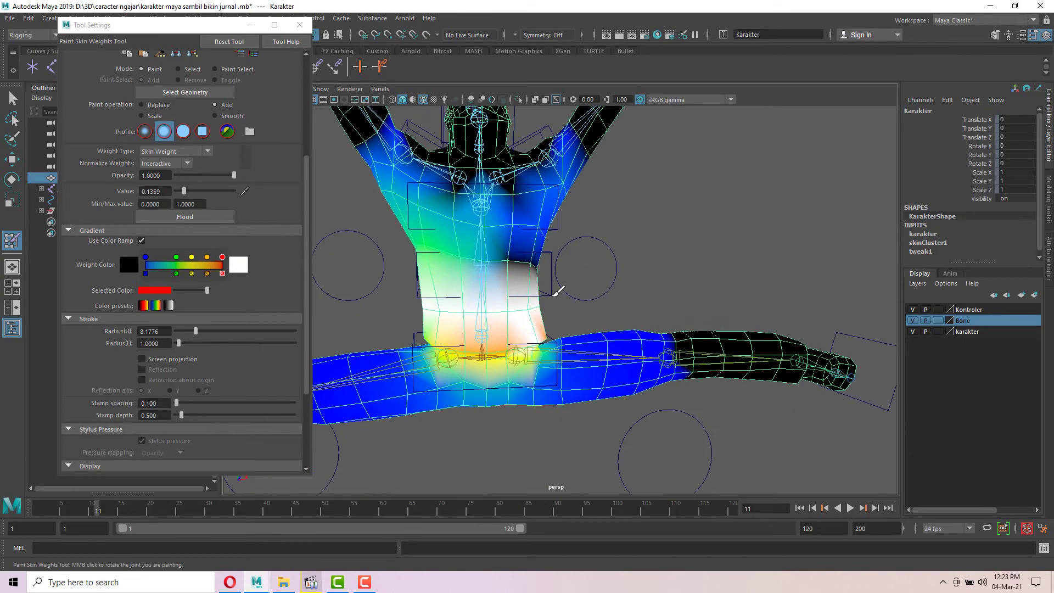
pyautogui.moveTo(486, 343)
pyautogui.keyDown('alt'); pyautogui.mouseDown()
pyautogui.moveTo(600, 280)
pyautogui.moveTo(482, 275)
pyautogui.mouseUp(); pyautogui.keyUp('alt')
pyautogui.moveTo(609, 321)
pyautogui.mouseDown()
pyautogui.moveTo(568, 321)
pyautogui.moveTo(697, 306)
pyautogui.mouseUp()
pyautogui.moveTo(476, 307); pyautogui.dragTo(530, 325)
pyautogui.keyDown('alt'); pyautogui.moveTo(557, 302); pyautogui.dragTo(611, 290); pyautogui.keyUp('alt')
# - Scrub the animation forward to frame 30 and examine the torso deformation from several angles
pyautogui.scroll(-4, 615, 291)
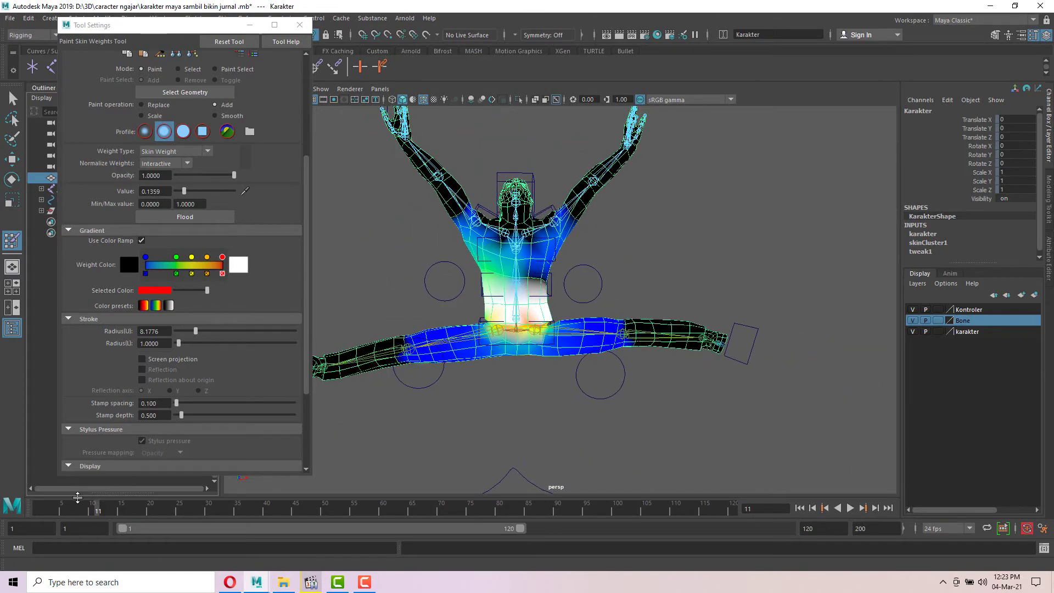
pyautogui.moveTo(93, 509); pyautogui.dragTo(167, 515)
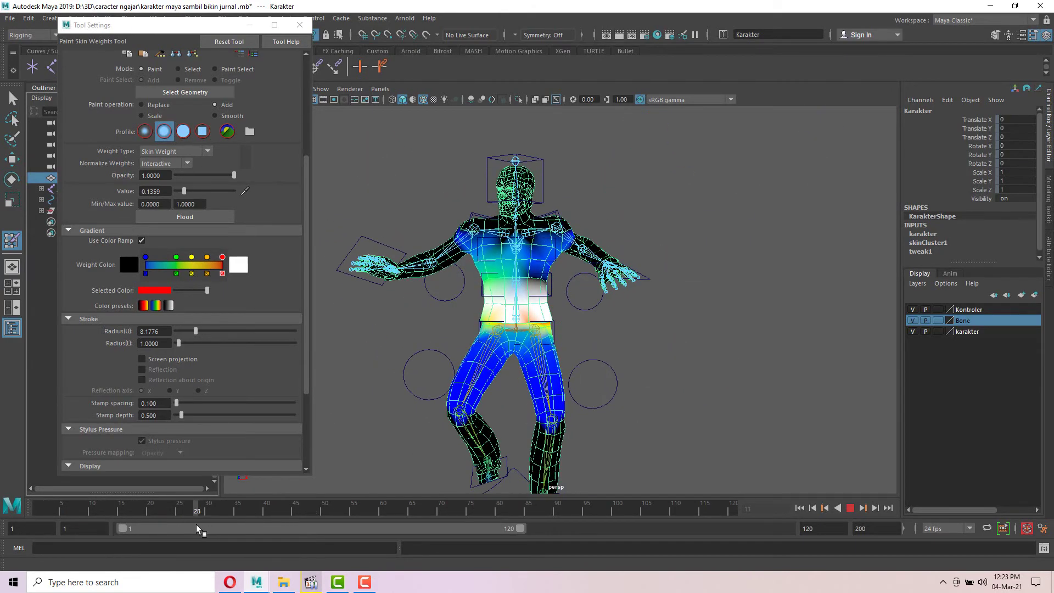
pyautogui.press('Escape')
pyautogui.keyDown('alt'); pyautogui.moveTo(564, 301); pyautogui.dragTo(604, 285); pyautogui.keyUp('alt')
pyautogui.scroll(5, 603, 286)
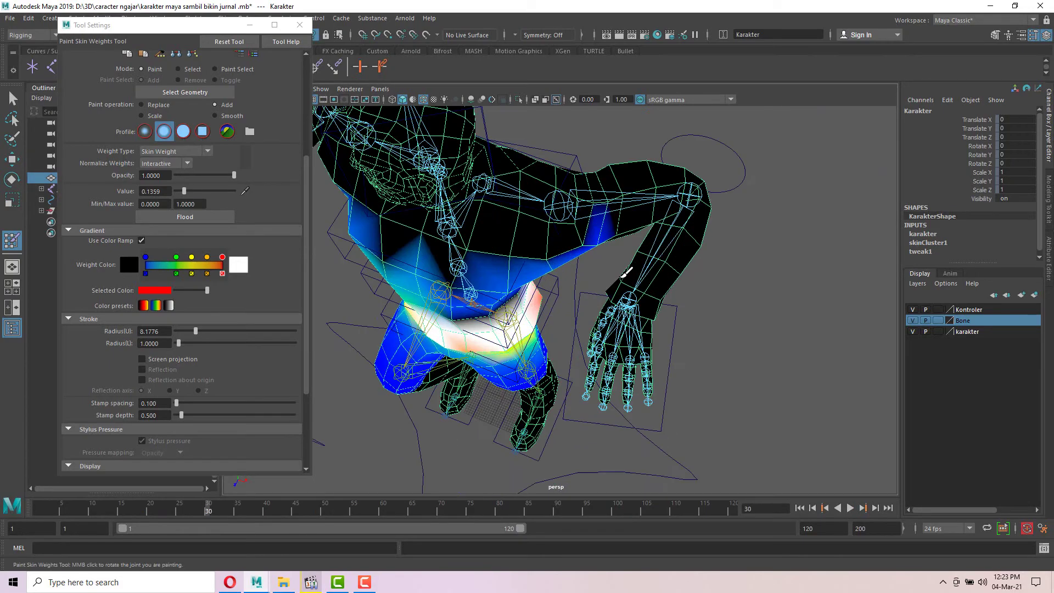
pyautogui.keyDown('alt'); pyautogui.moveTo(702, 322); pyautogui.dragTo(719, 278); pyautogui.keyUp('alt')
pyautogui.scroll(-5, 576, 306)
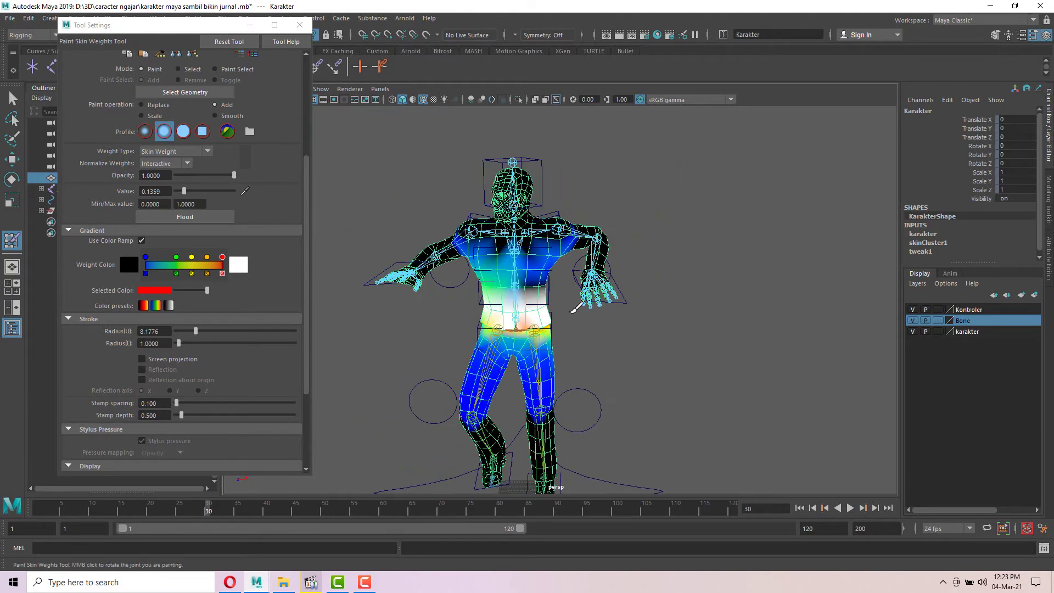
pyautogui.moveTo(572, 311)
pyautogui.keyDown('alt'); pyautogui.mouseDown()
pyautogui.moveTo(581, 318)
pyautogui.moveTo(568, 321)
pyautogui.mouseUp(); pyautogui.keyUp('alt')
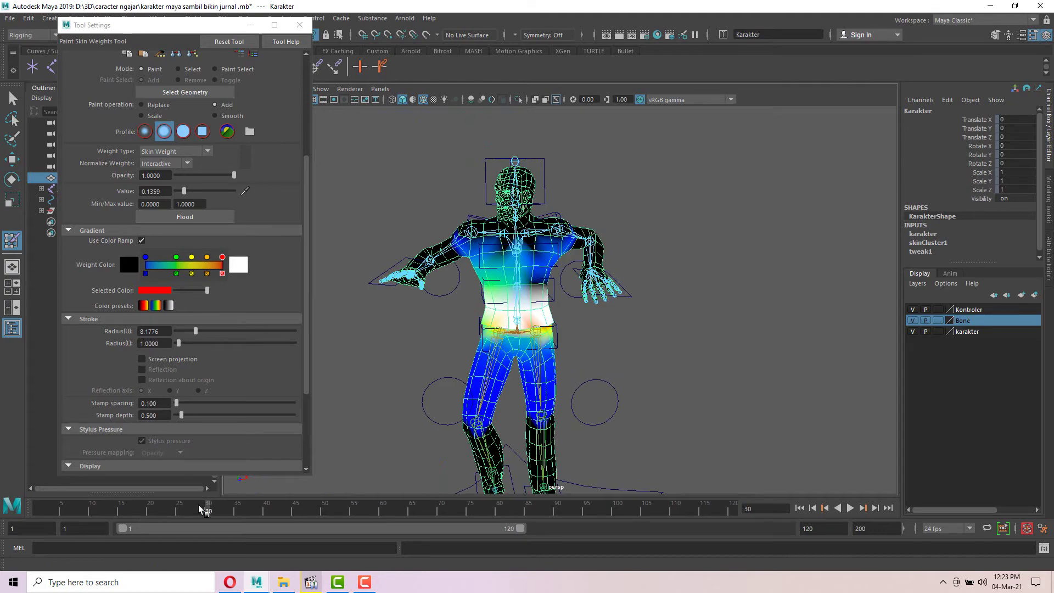
# - Check the raised-arm pose around frames 9 and 10 and return the animation to frame 1
pyautogui.moveTo(206, 508); pyautogui.dragTo(85, 513)
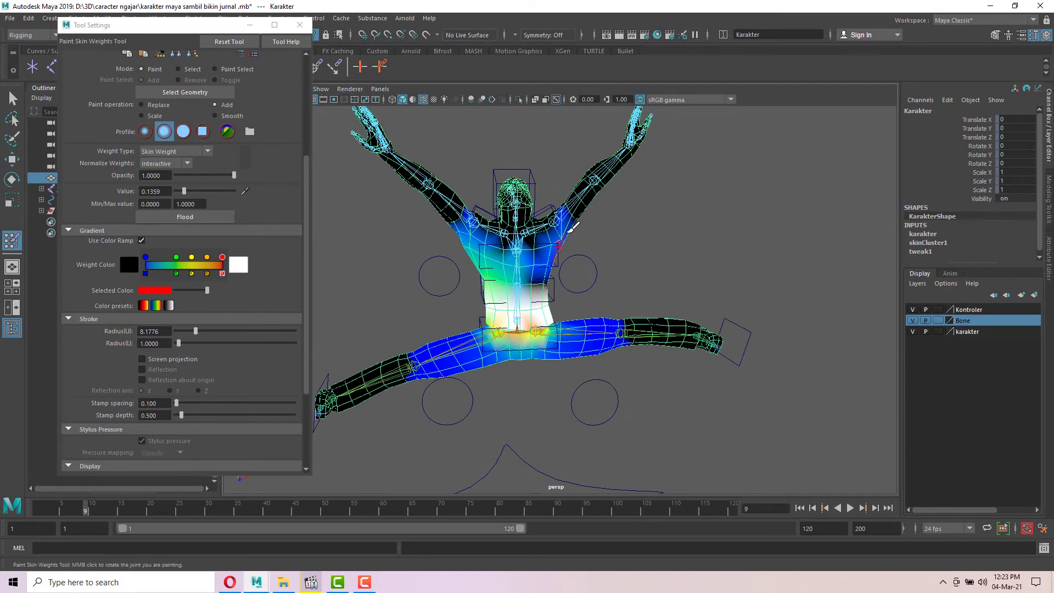
pyautogui.keyDown('alt'); pyautogui.moveTo(622, 244); pyautogui.dragTo(627, 223); pyautogui.keyUp('alt')
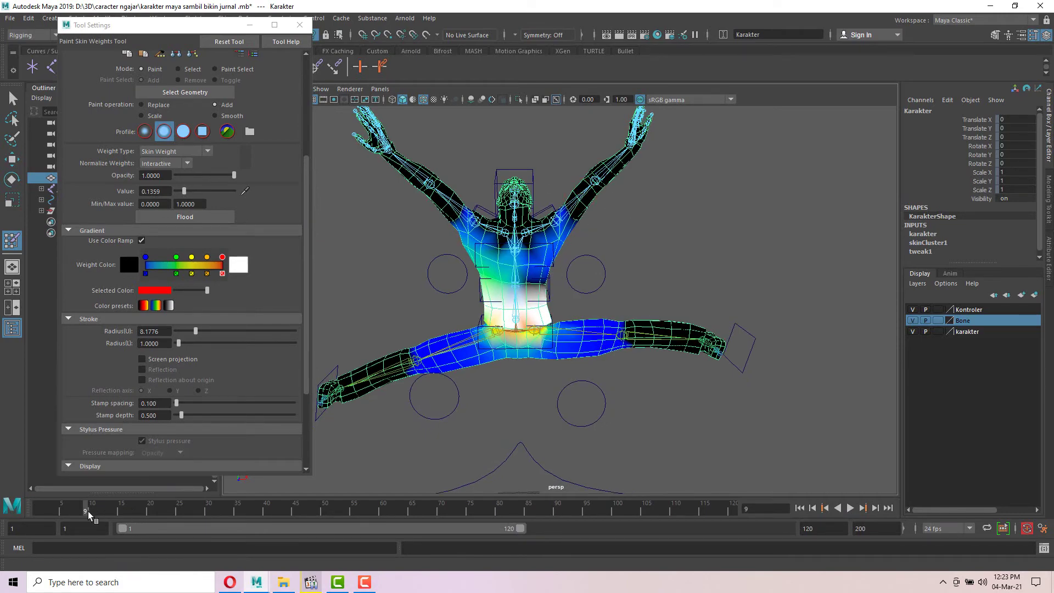
pyautogui.moveTo(88, 511); pyautogui.dragTo(1, 525)
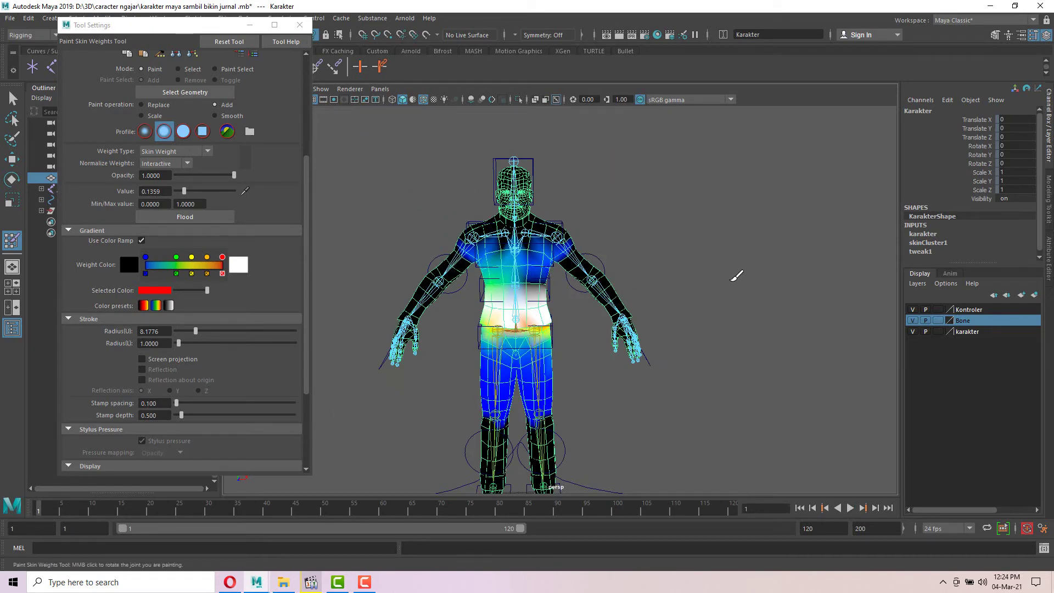
pyautogui.scroll(3, 581, 264)
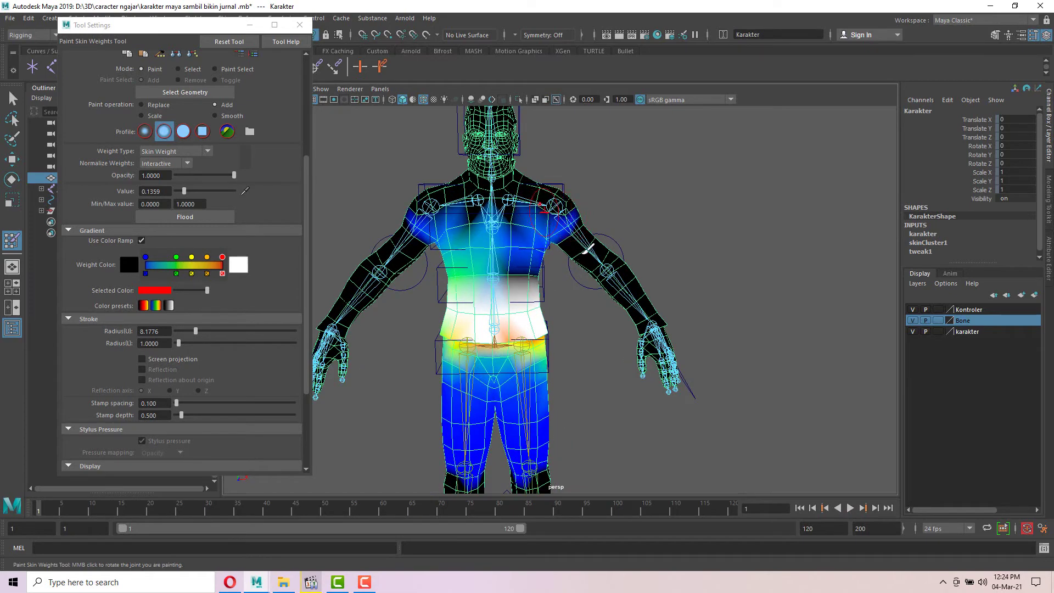
pyautogui.keyDown('alt'); pyautogui.moveTo(626, 196); pyautogui.dragTo(649, 192, button='middle'); pyautogui.keyUp('alt')
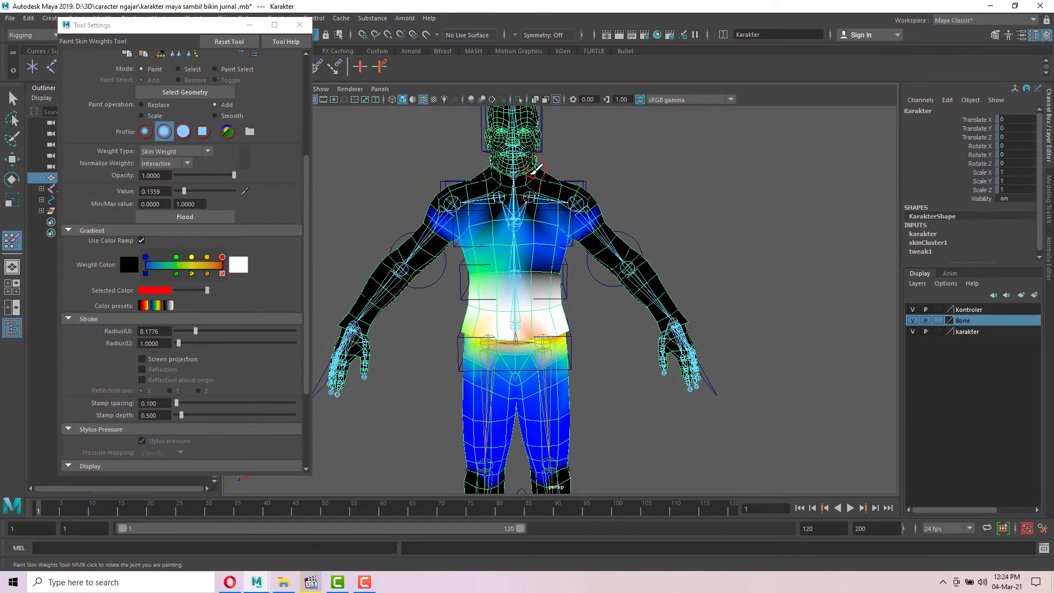
pyautogui.scroll(-5, 440, 348)
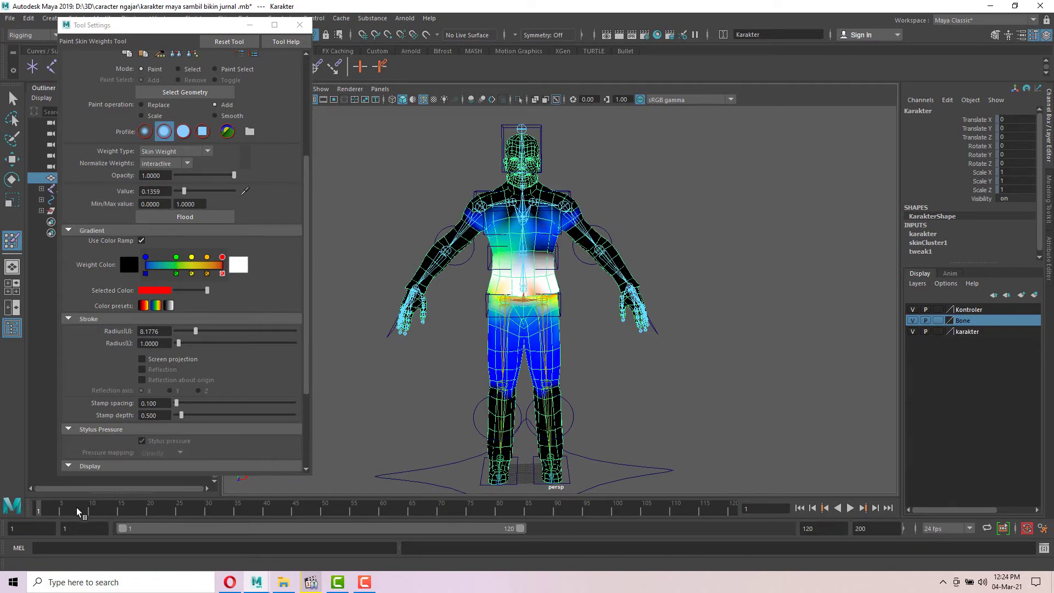
pyautogui.hotkey('alt', 'v')
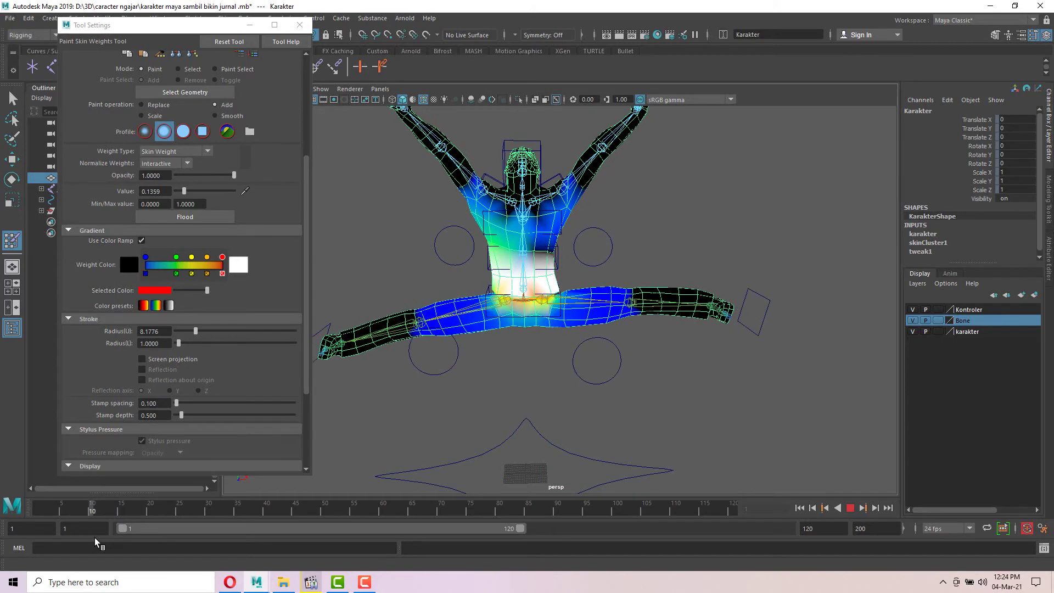
pyautogui.moveTo(95, 542); pyautogui.dragTo(7, 535)
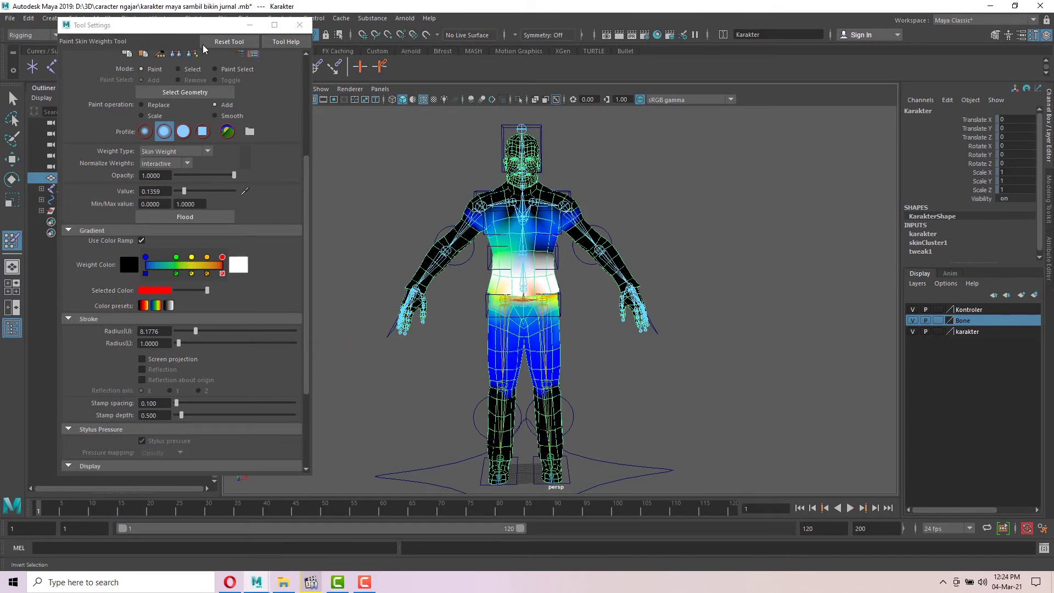
# - Close the tool settings and mirror the skin weights across YZ with the Positive to negative (+X to -X) direction enabled
pyautogui.moveTo(186, 29); pyautogui.dragTo(177, 56)
pyautogui.click(291, 52)
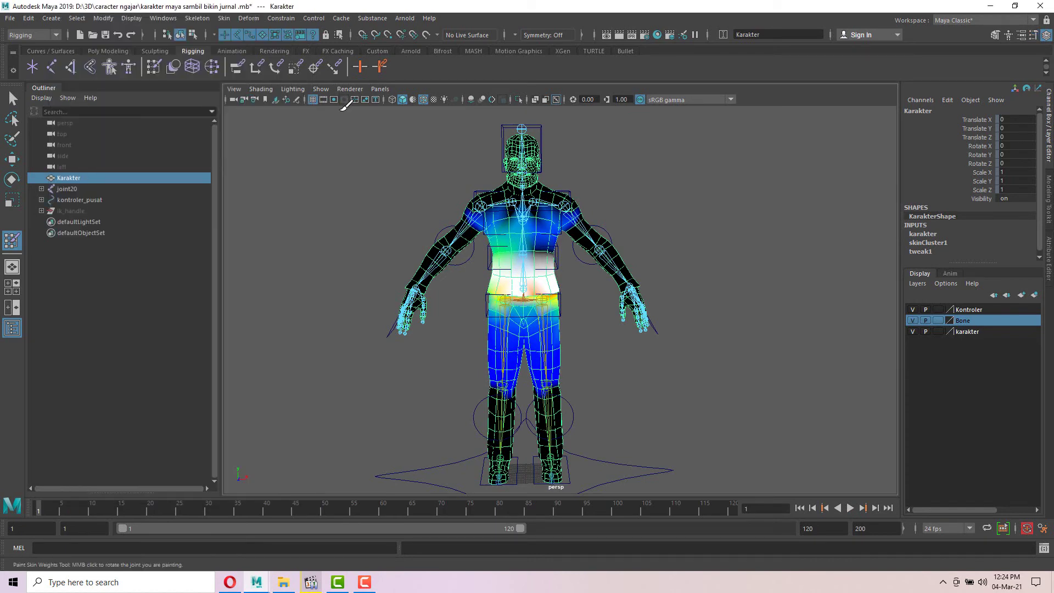
pyautogui.click(225, 18)
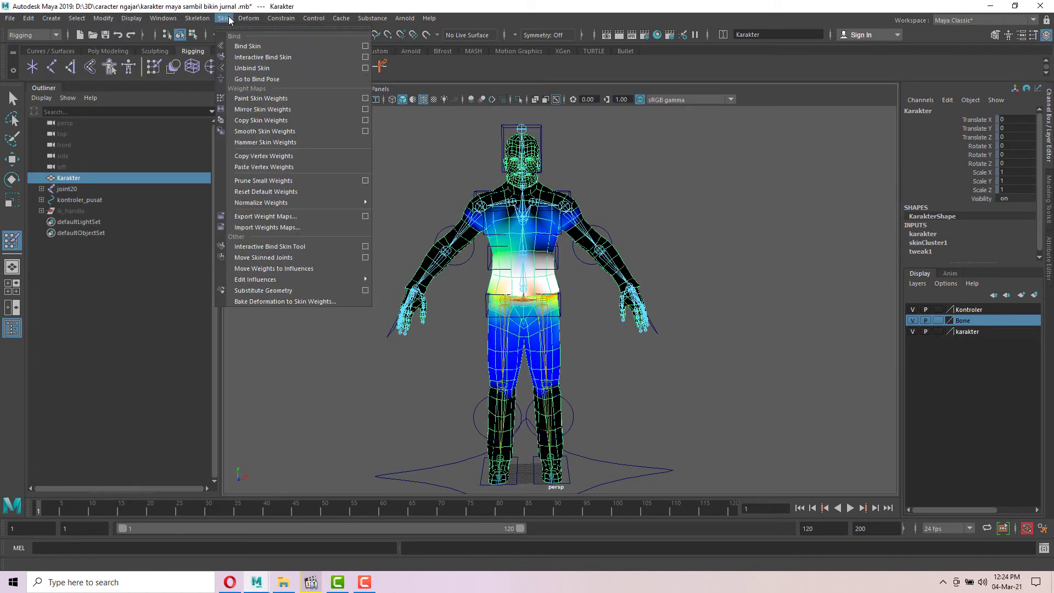
pyautogui.click(229, 20)
pyautogui.click(225, 18)
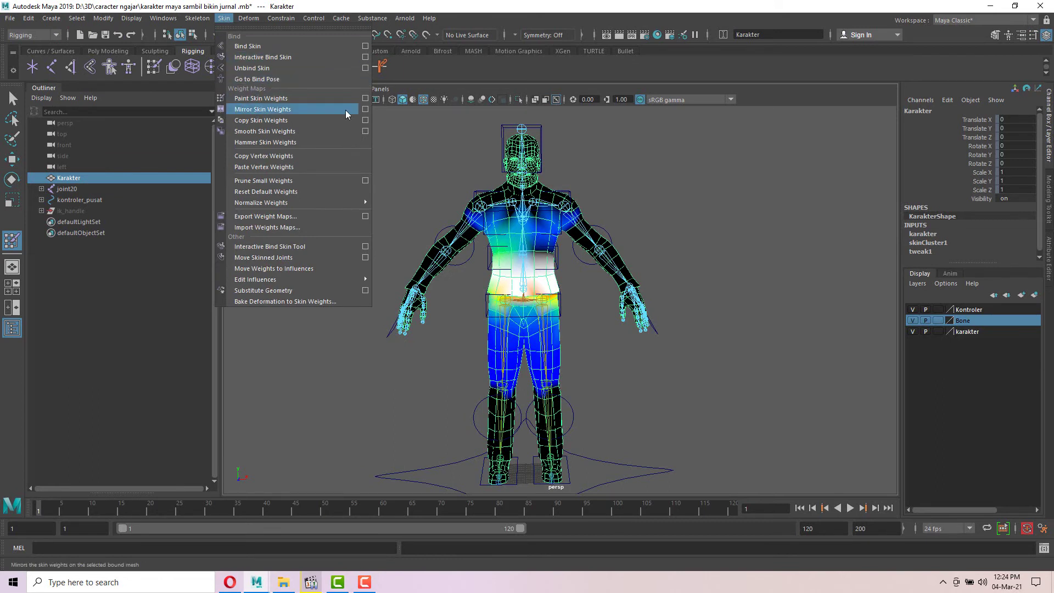
pyautogui.click(365, 110)
pyautogui.moveTo(250, 102); pyautogui.dragTo(261, 139)
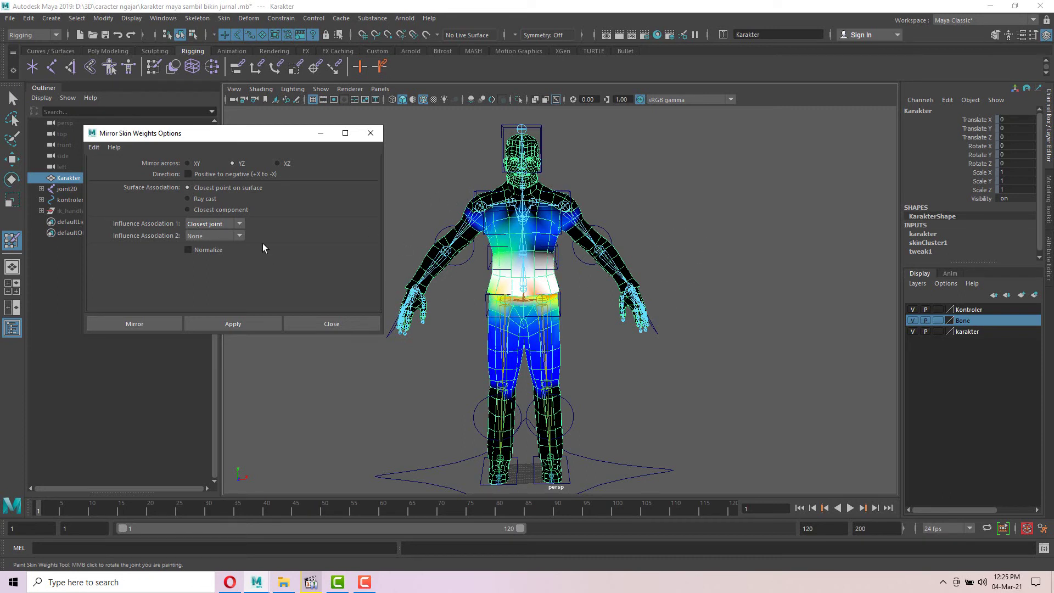
pyautogui.click(188, 174)
pyautogui.click(134, 323)
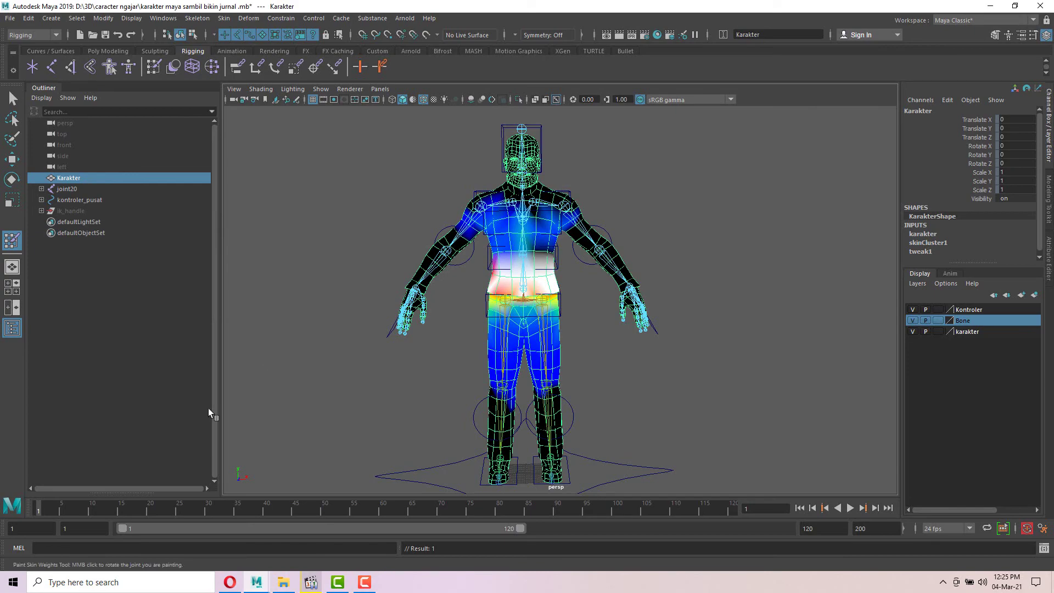
# - Scrub the opening frames, return to frame 1, and examine the mirrored weights on the torso, arms, hand and legs
pyautogui.hotkey('alt', 'v')
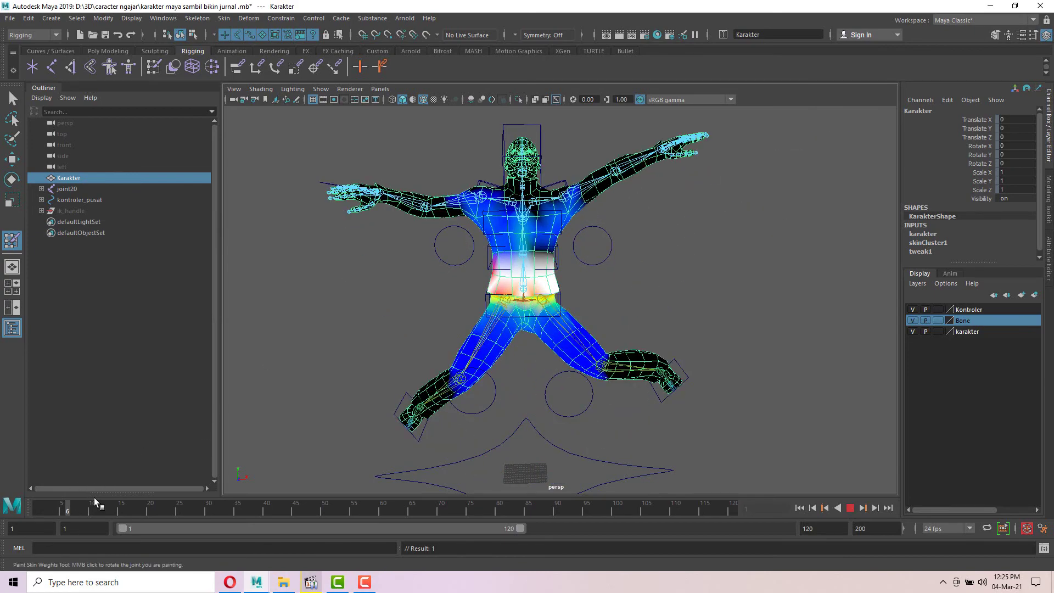
pyautogui.moveTo(132, 493); pyautogui.dragTo(19, 476)
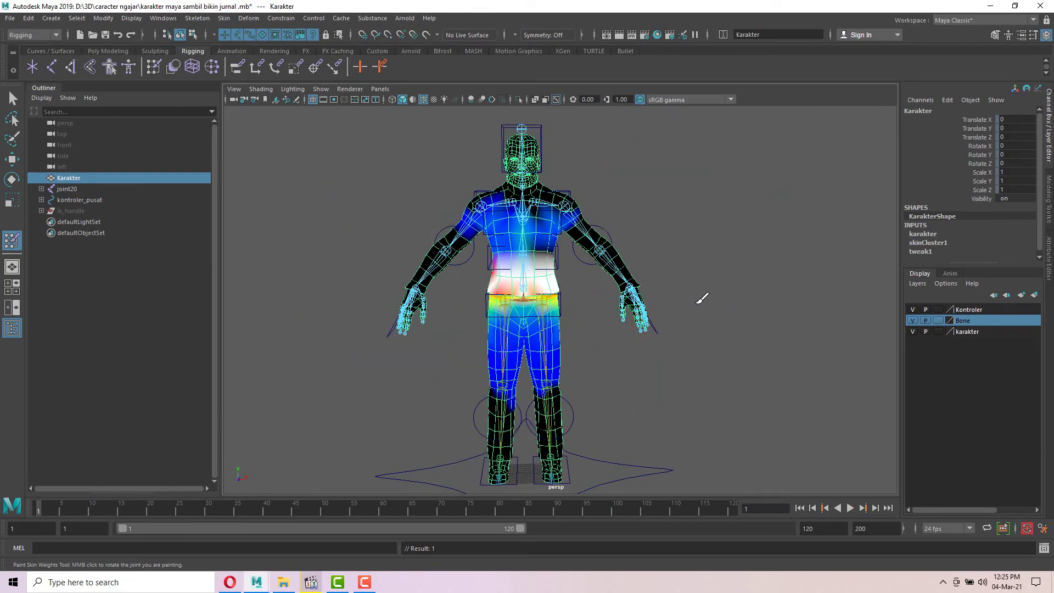
pyautogui.moveTo(701, 296)
pyautogui.keyDown('alt'); pyautogui.mouseDown()
pyautogui.moveTo(666, 305)
pyautogui.moveTo(673, 294)
pyautogui.mouseUp(); pyautogui.keyUp('alt')
pyautogui.scroll(5, 681, 299)
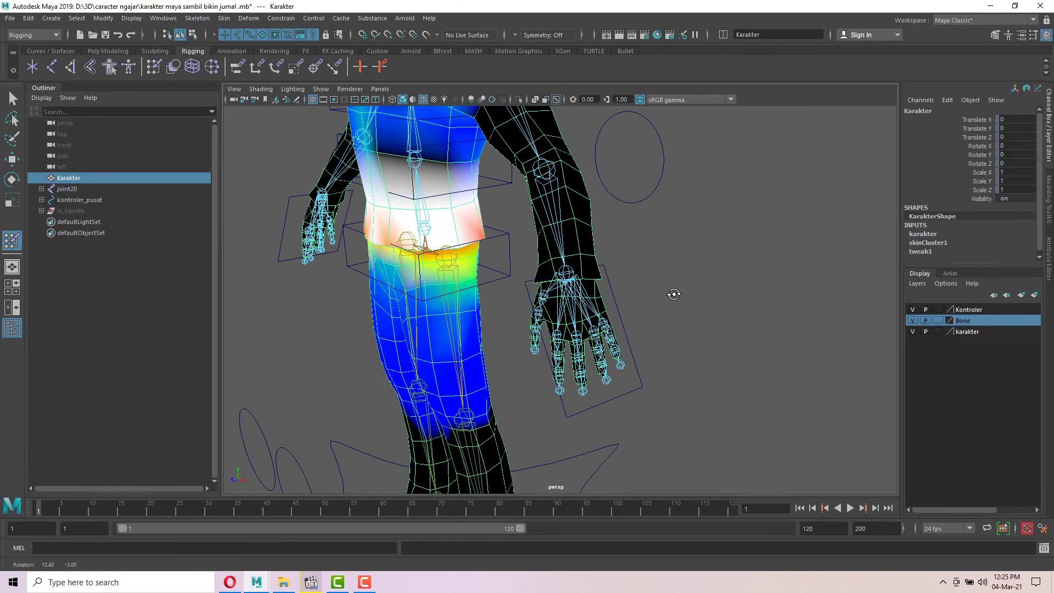
pyautogui.scroll(4, 616, 310)
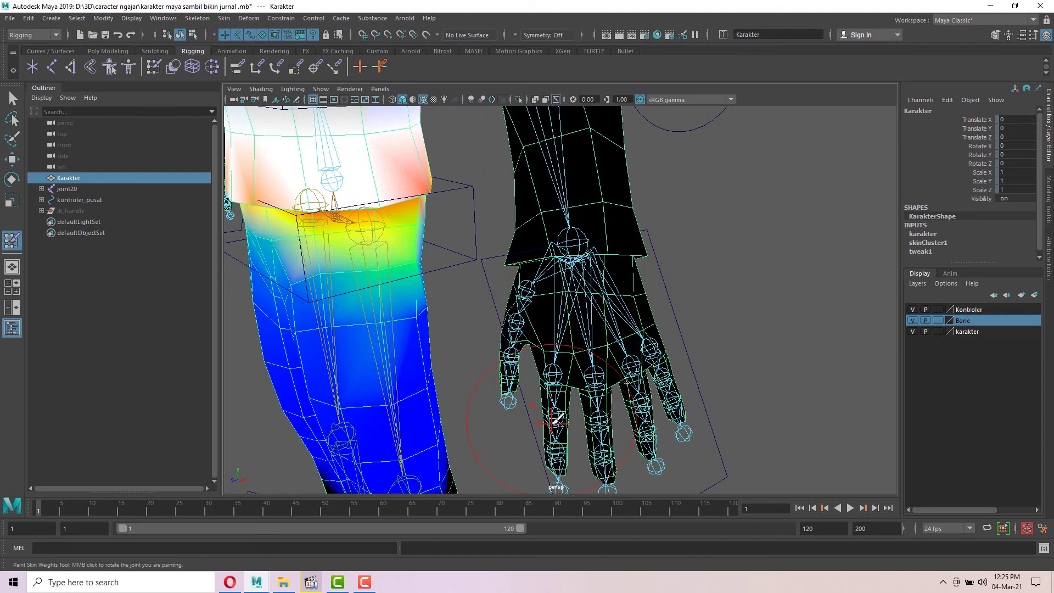
pyautogui.moveTo(587, 376)
pyautogui.keyDown('alt'); pyautogui.mouseDown()
pyautogui.moveTo(501, 357)
pyautogui.moveTo(582, 273)
pyautogui.mouseUp(); pyautogui.keyUp('alt')
pyautogui.scroll(-6, 564, 336)
pyautogui.scroll(-2, 579, 259)
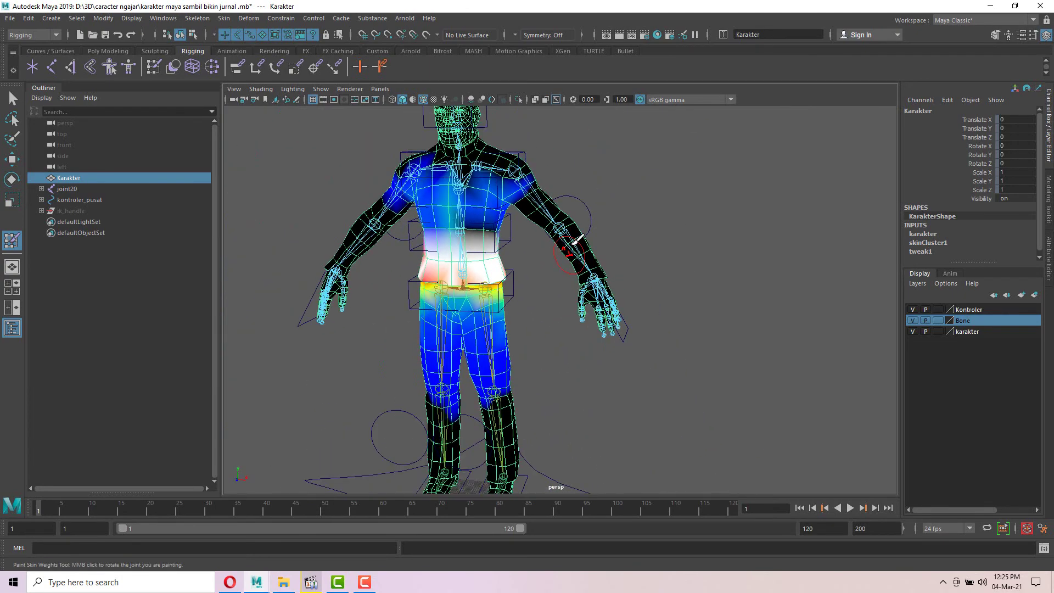
pyautogui.keyDown('alt'); pyautogui.moveTo(548, 185); pyautogui.dragTo(652, 241); pyautogui.keyUp('alt')
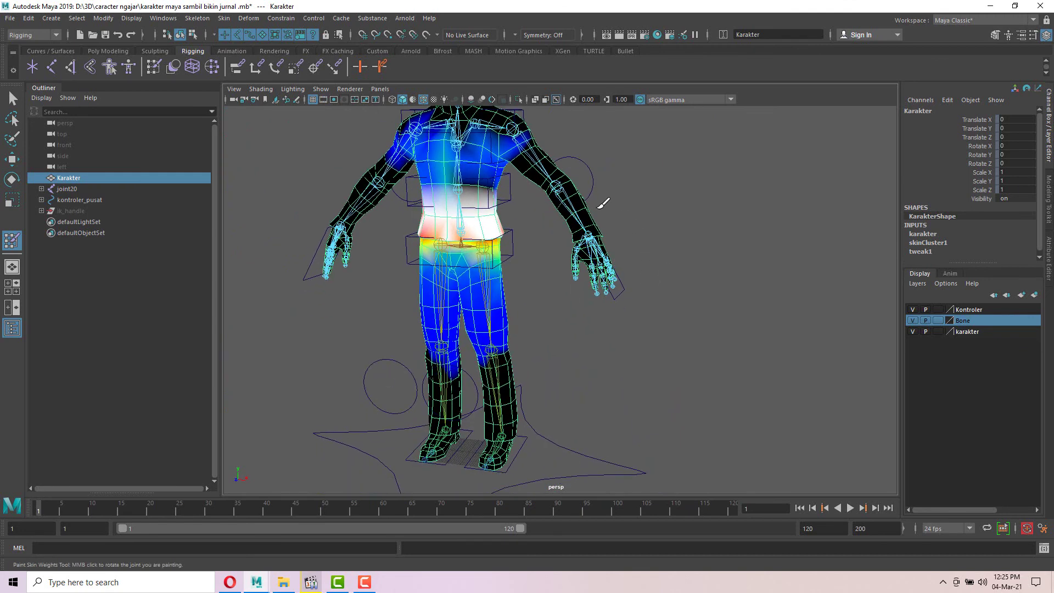
pyautogui.keyDown('alt'); pyautogui.moveTo(600, 200); pyautogui.dragTo(605, 246, button='right'); pyautogui.keyUp('alt')
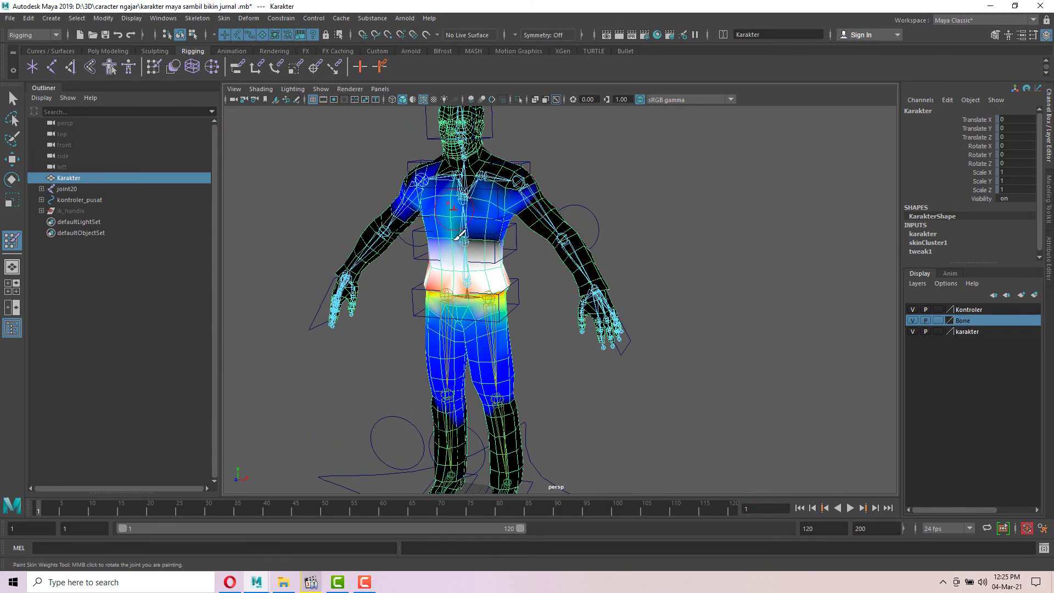
pyautogui.keyDown('alt'); pyautogui.moveTo(679, 255); pyautogui.dragTo(665, 258); pyautogui.keyUp('alt')
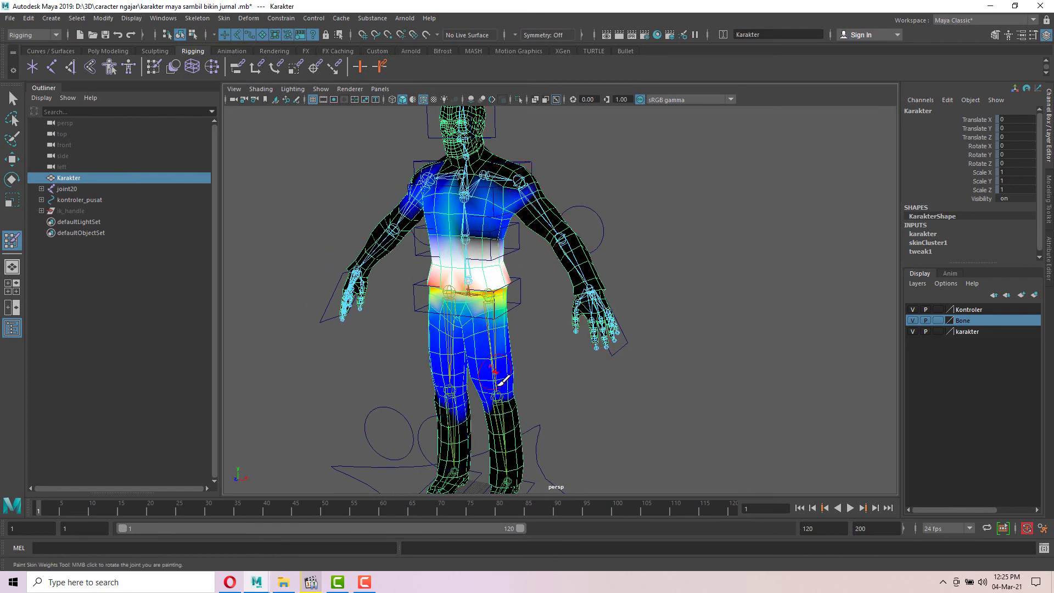
pyautogui.keyDown('alt'); pyautogui.moveTo(420, 341); pyautogui.dragTo(446, 344); pyautogui.keyUp('alt')
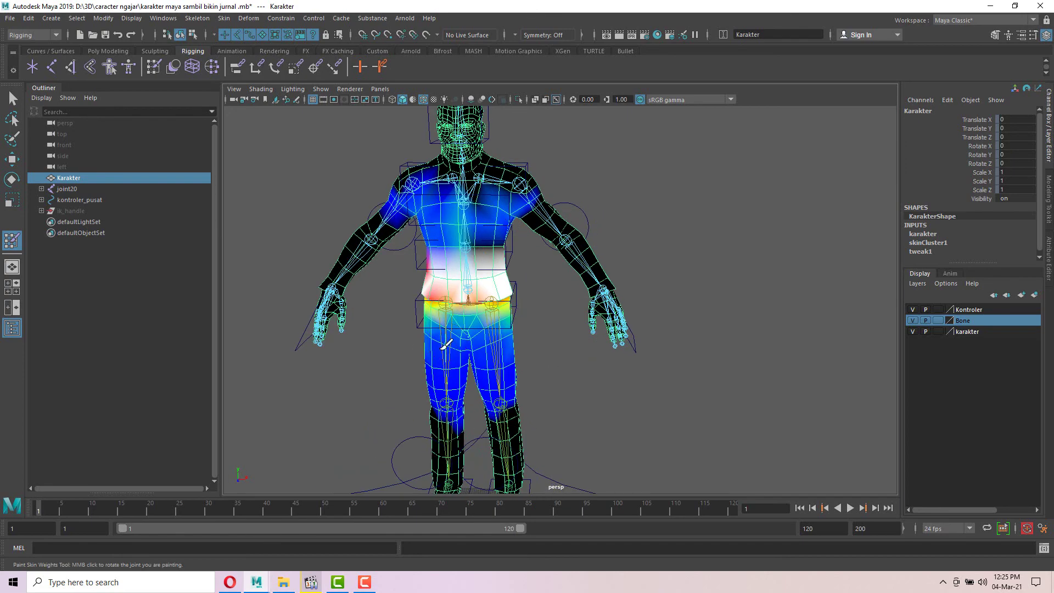
# - Frame the whole character, leave Paint Skin Weights by switching to the Scale tool, and deselect the mesh
pyautogui.keyDown('alt'); pyautogui.moveTo(695, 270); pyautogui.dragTo(650, 222); pyautogui.keyUp('alt')
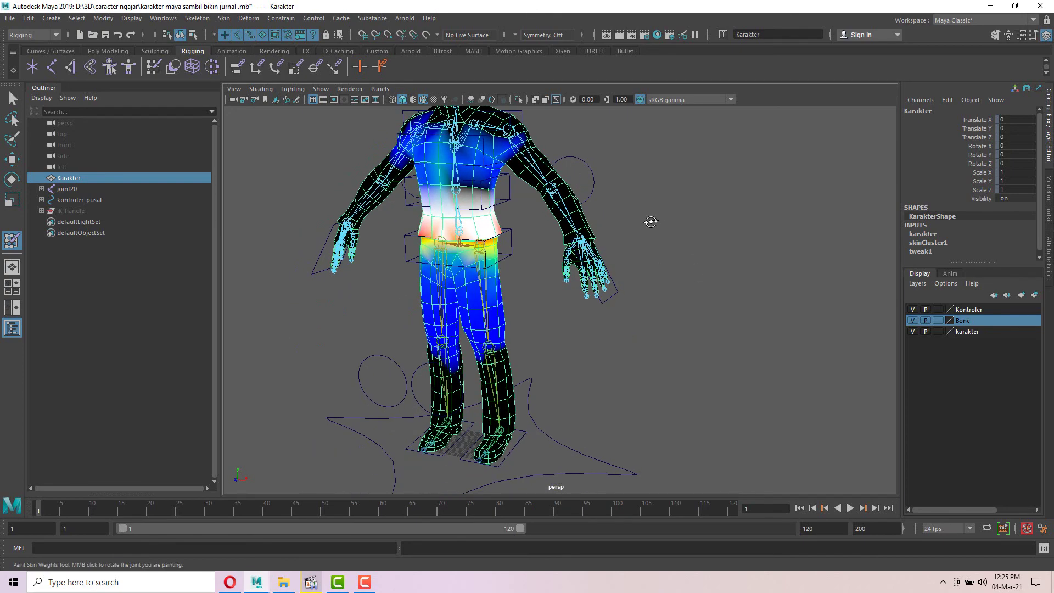
pyautogui.scroll(3, 631, 222)
pyautogui.scroll(-6, 676, 236)
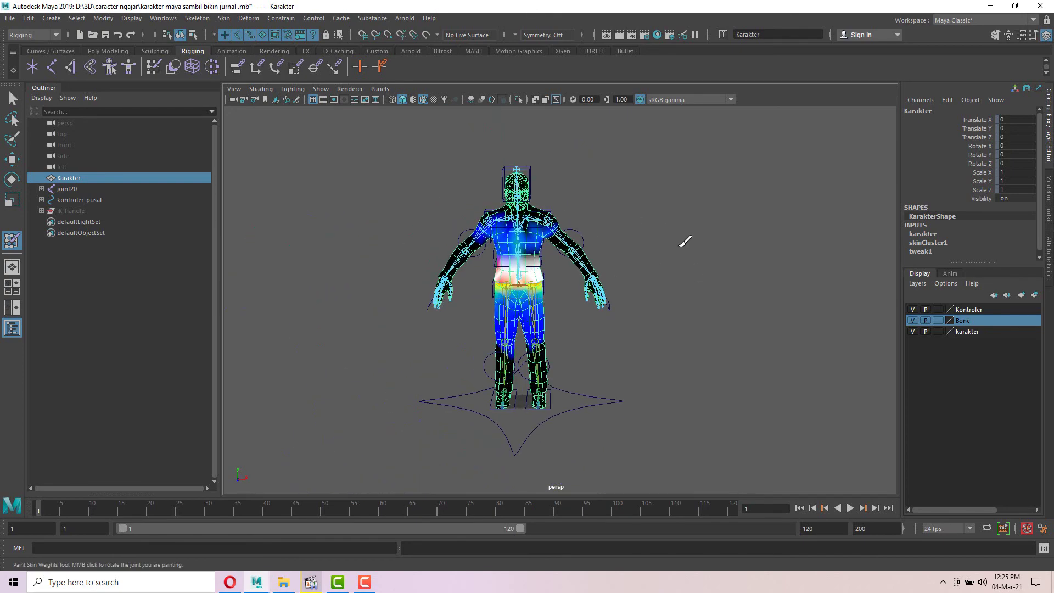
pyautogui.press('f')
pyautogui.scroll(-2, 577, 241)
pyautogui.scroll(5, 664, 214)
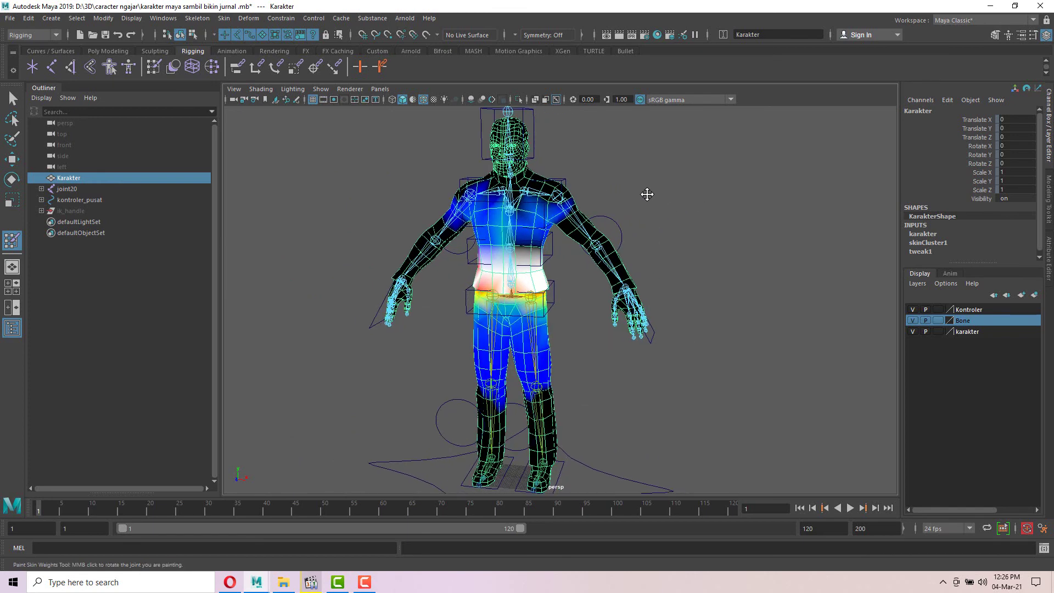
pyautogui.scroll(-2, 634, 197)
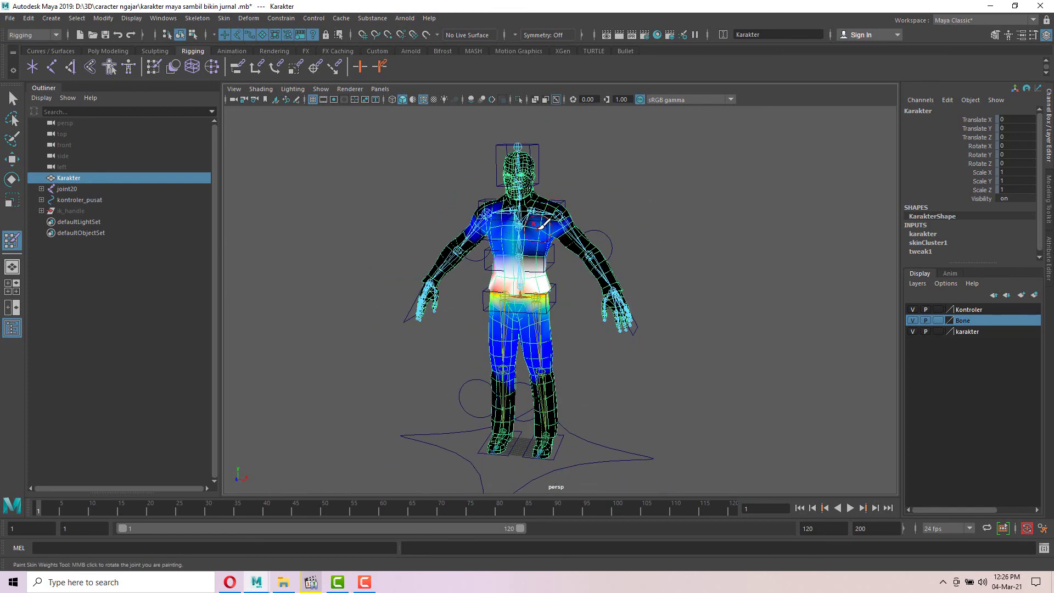
pyautogui.press('r')
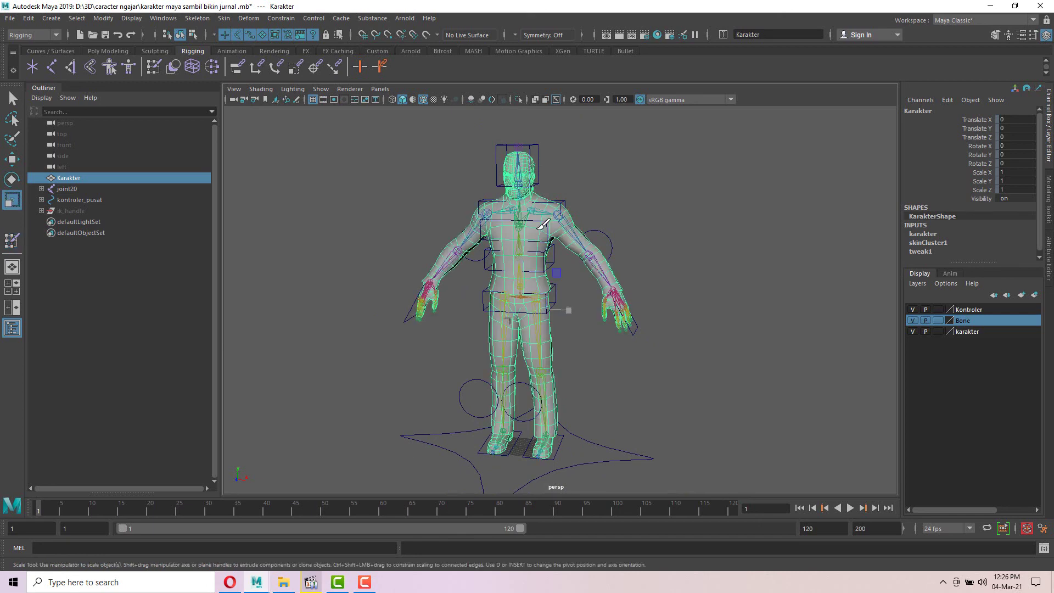
pyautogui.click(637, 210)
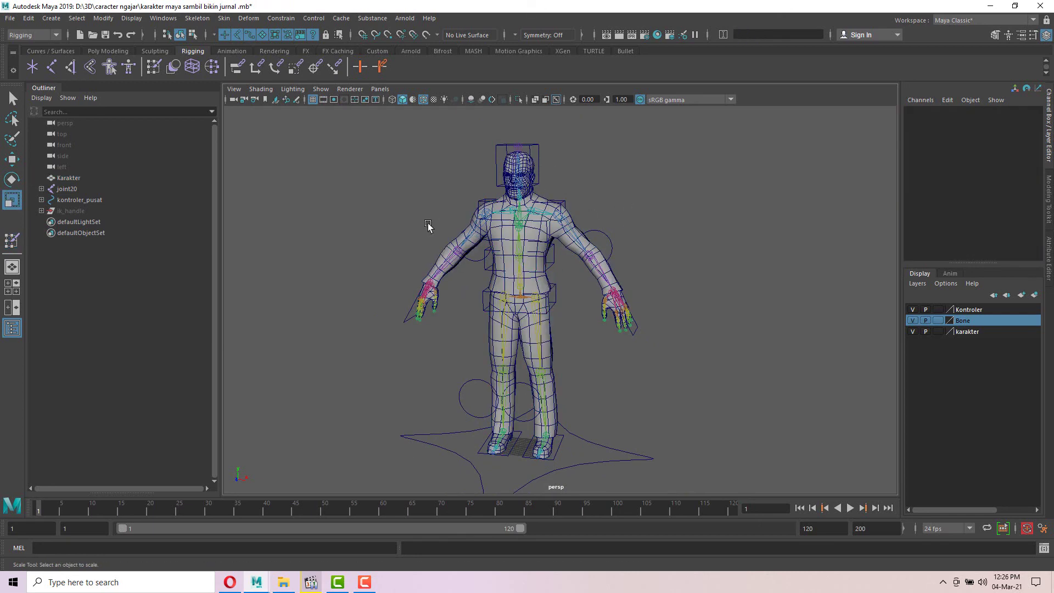